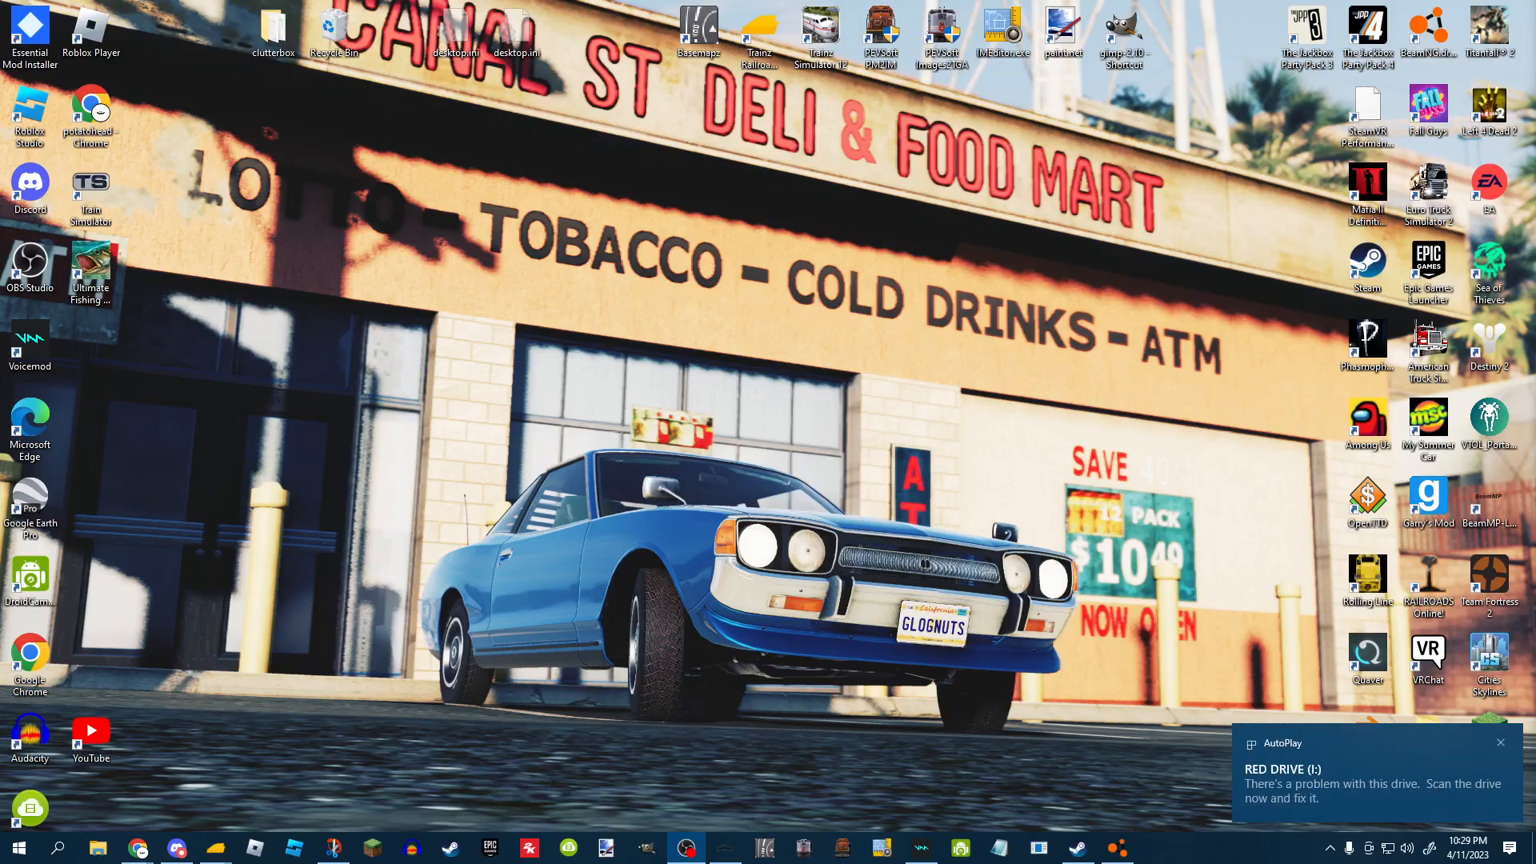
Open the RED DRIVE from its notification and enter the Drew N ICS 3rd Tri folder.
{"action": "left_click", "coordinate": [1352, 780]}
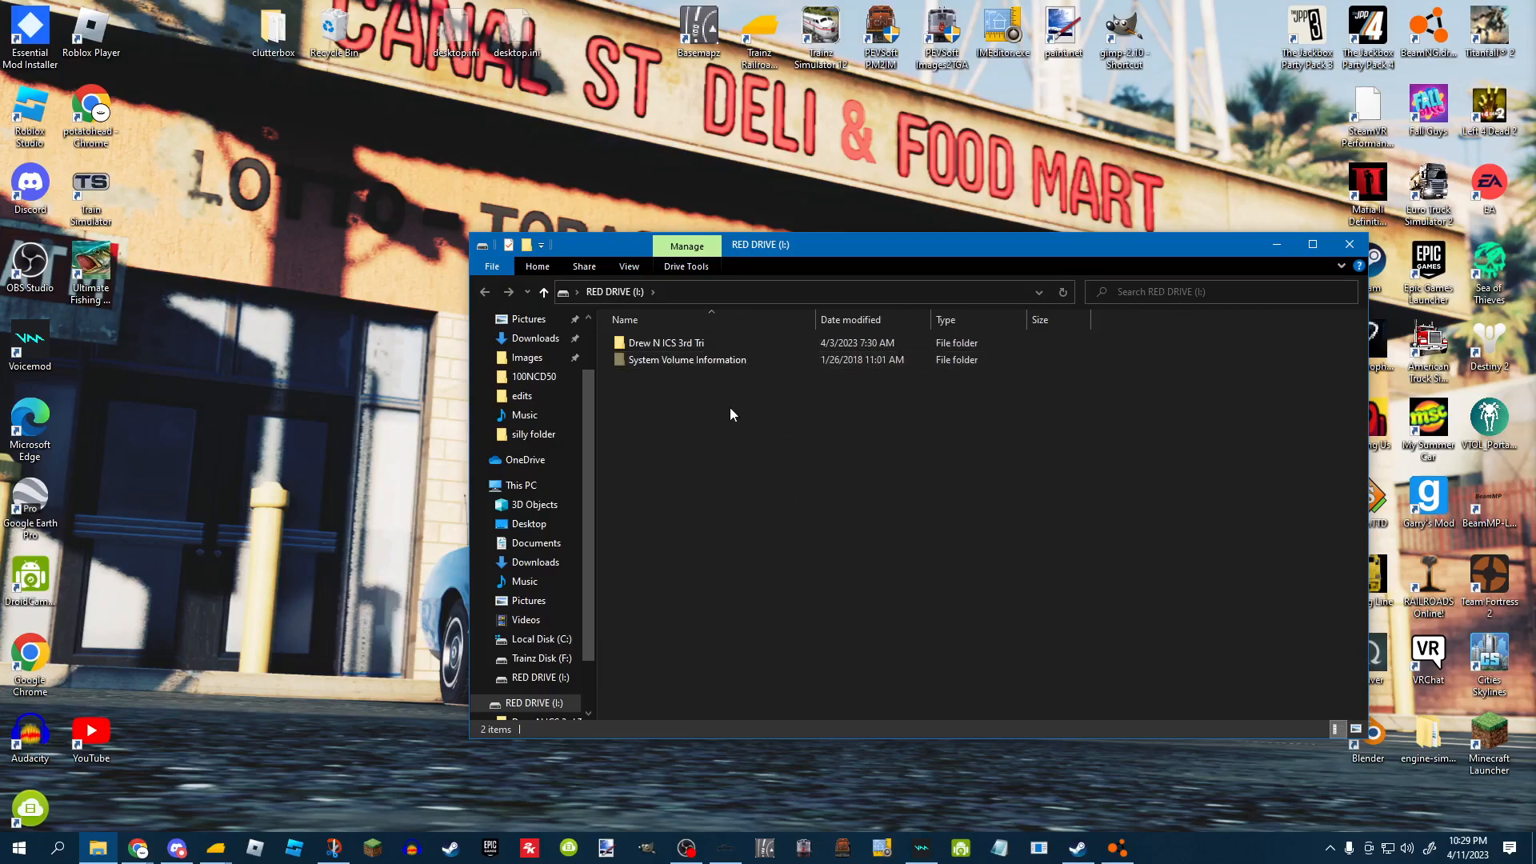
{"action": "double_click", "coordinate": [707, 342]}
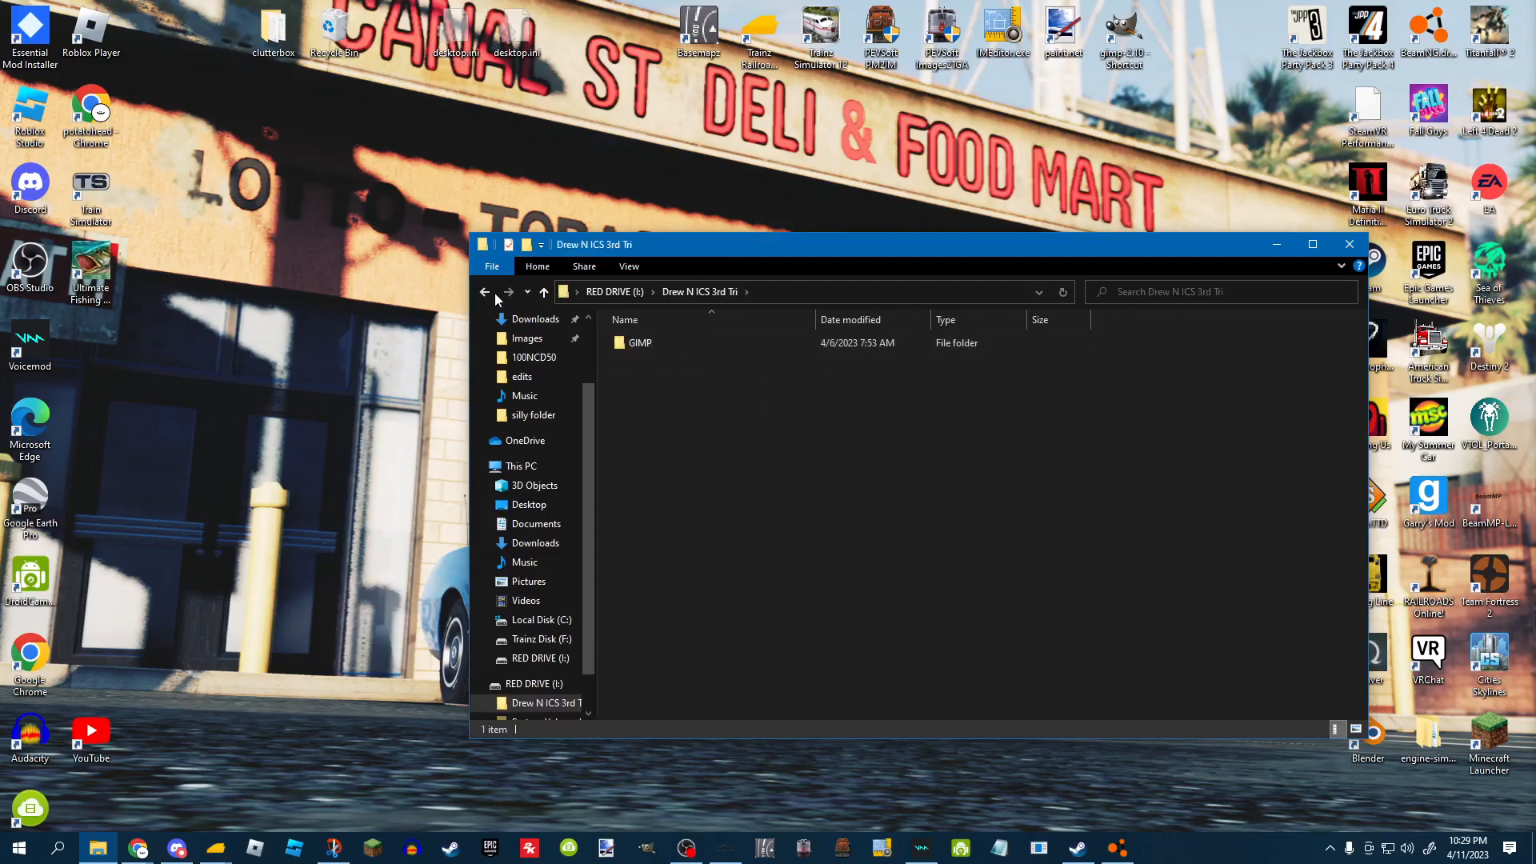
{"action": "left_click", "coordinate": [614, 291]}
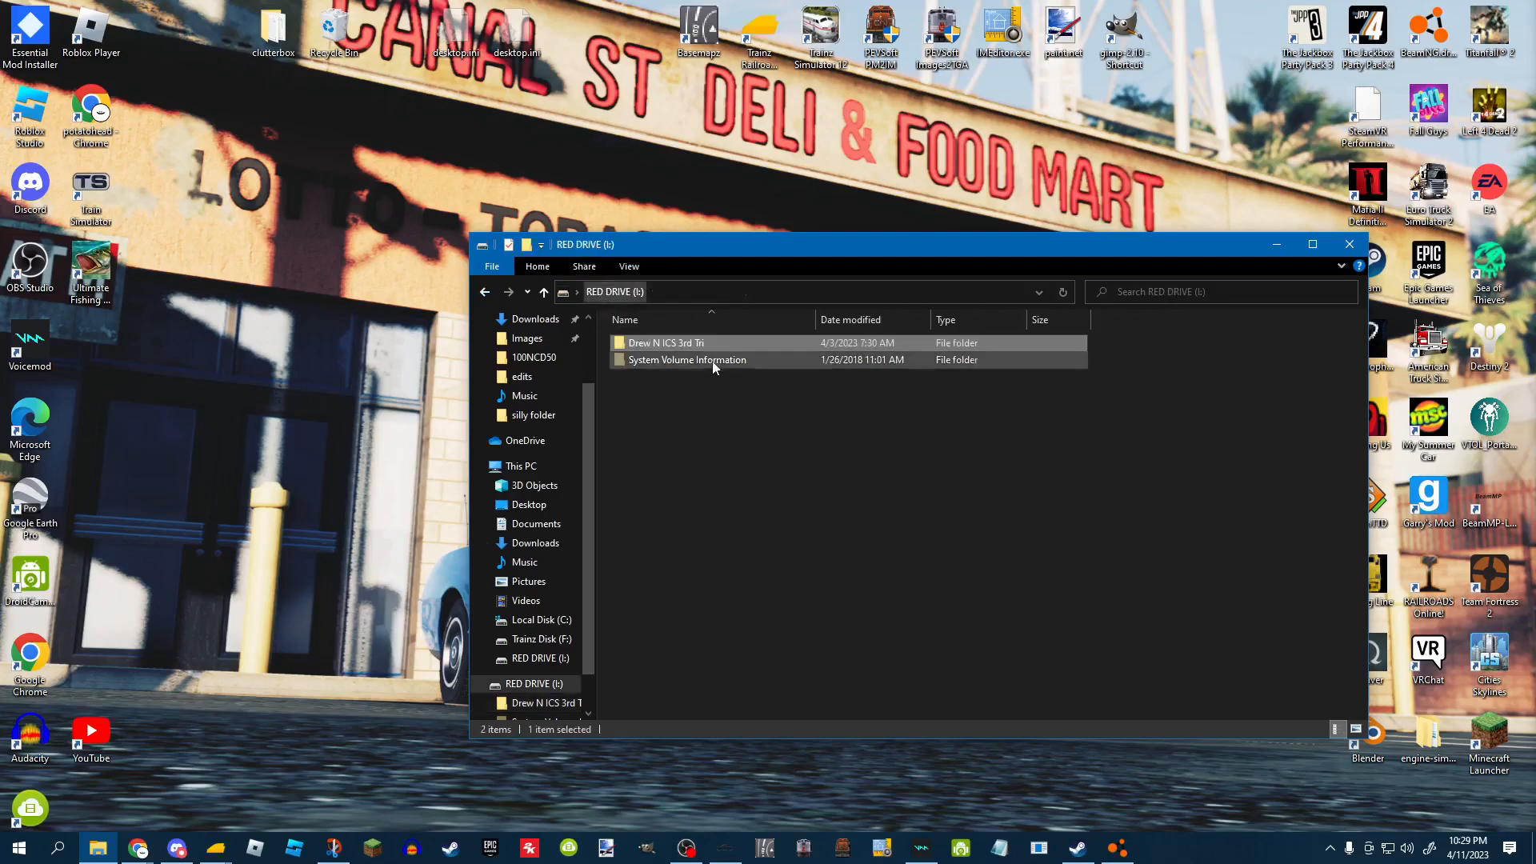
{"action": "left_click", "coordinate": [685, 405]}
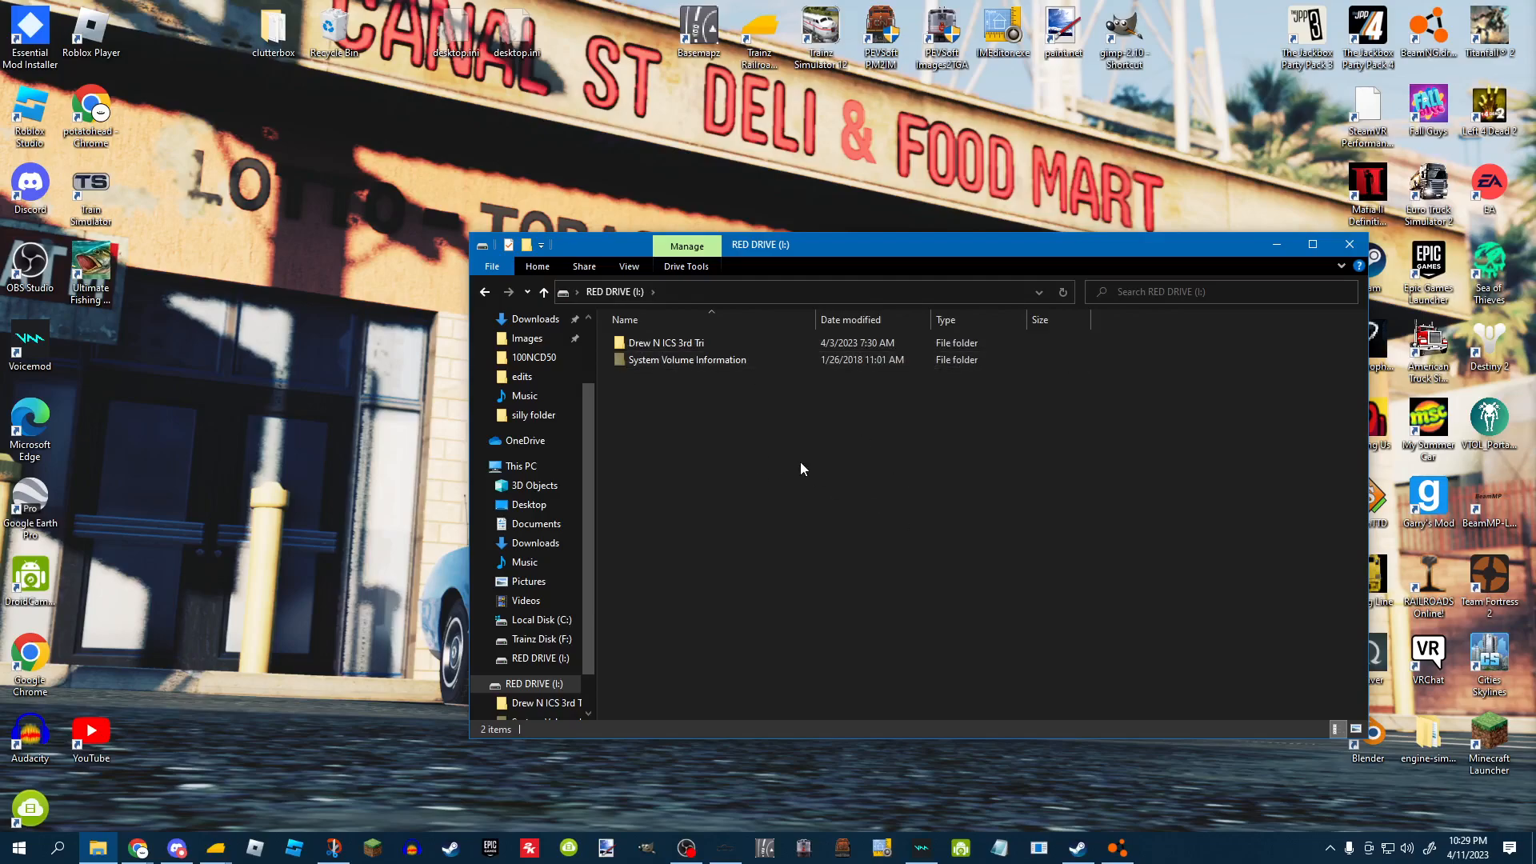
{"action": "double_click", "coordinate": [694, 344]}
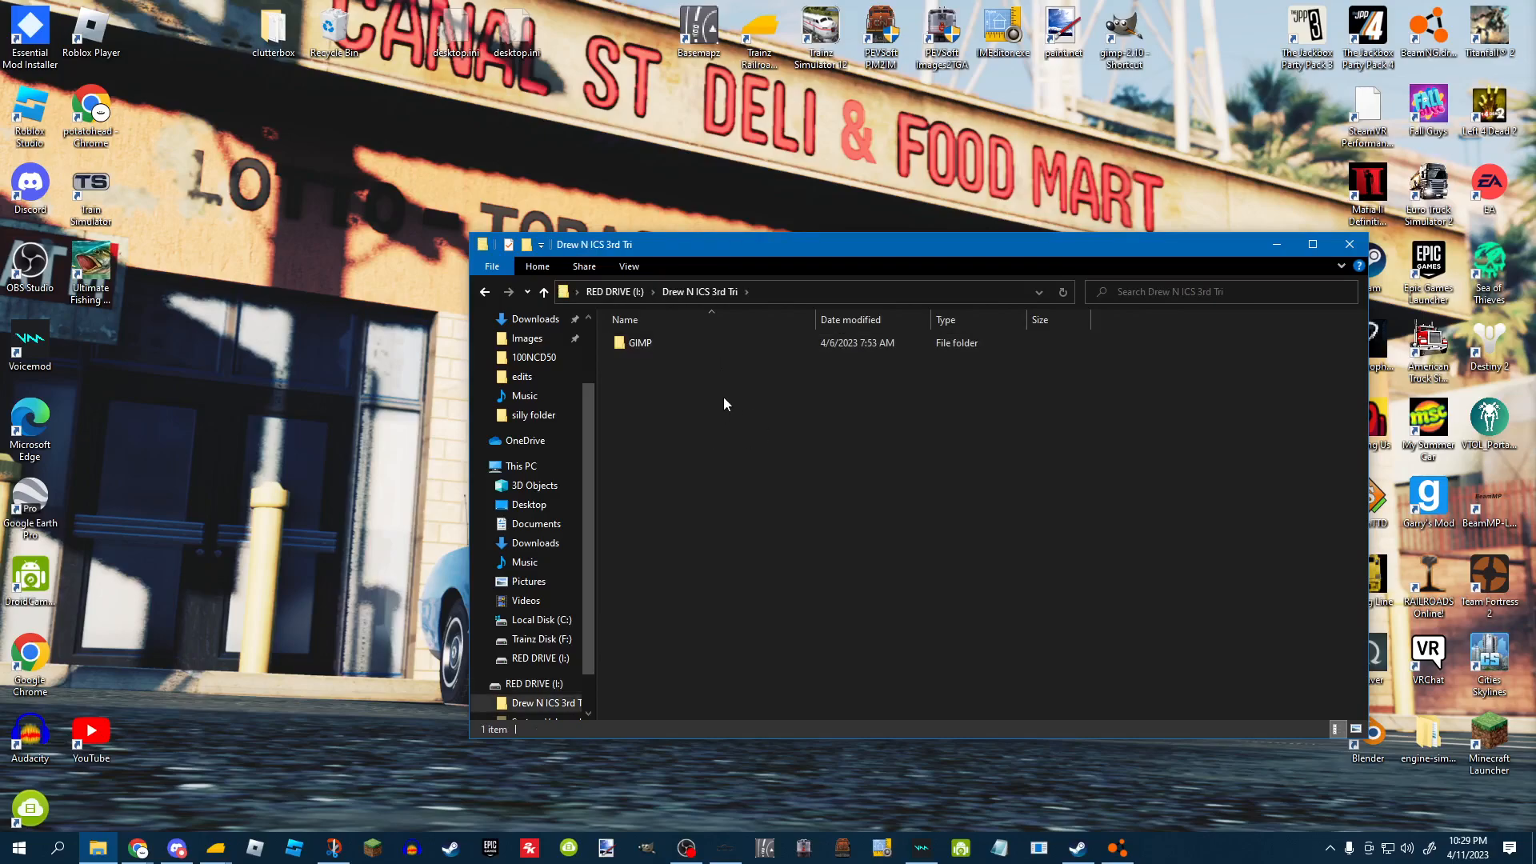
Navigate through GIMP, The Rail History of Battle Creek - Poster, sprites and CN 3849 into the raw folder.
{"action": "double_click", "coordinate": [683, 342]}
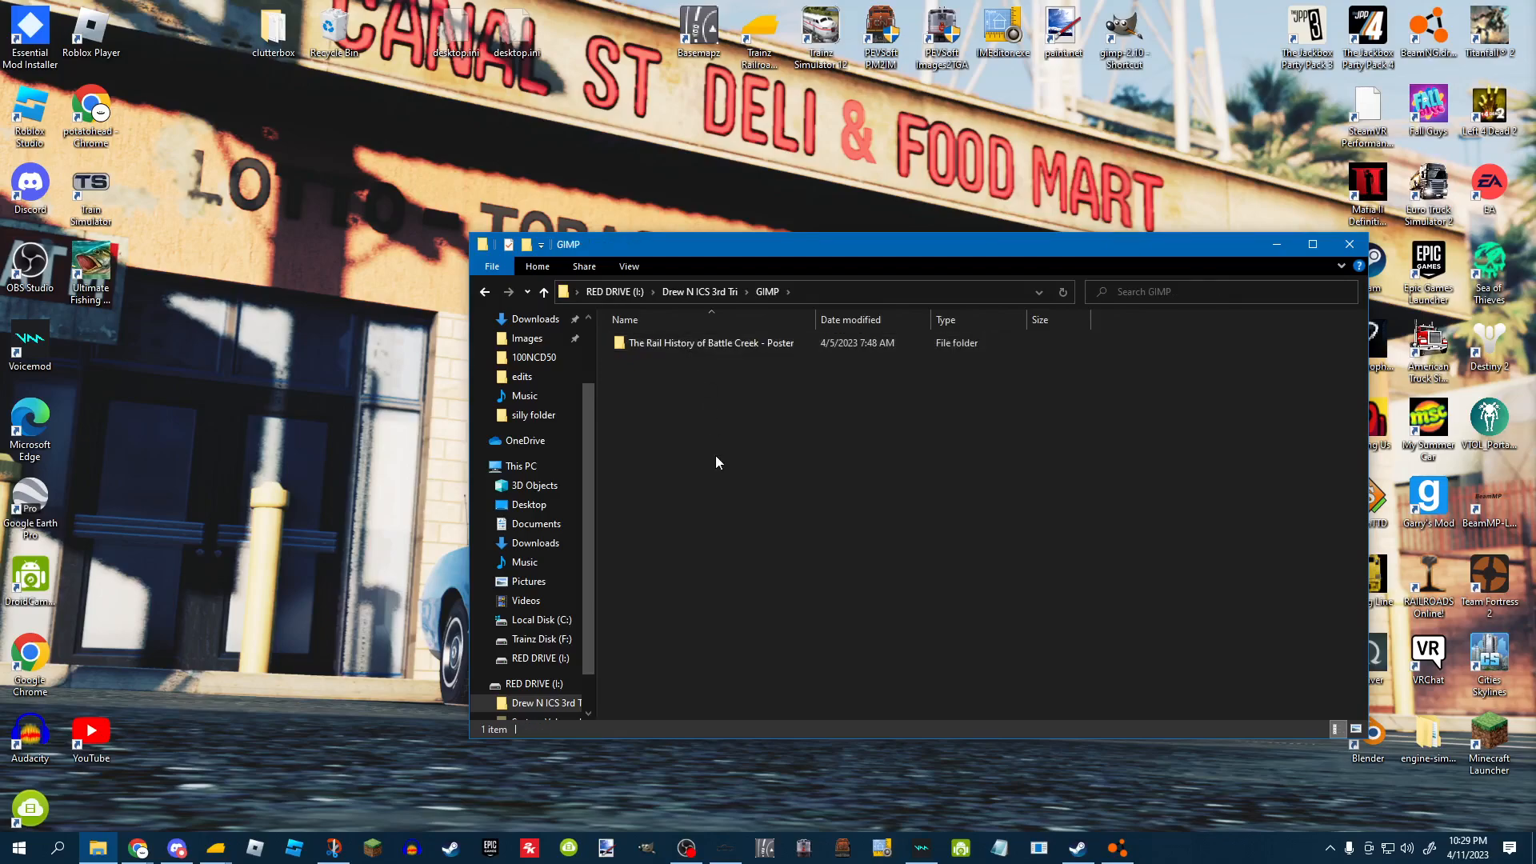
{"action": "double_click", "coordinate": [745, 346]}
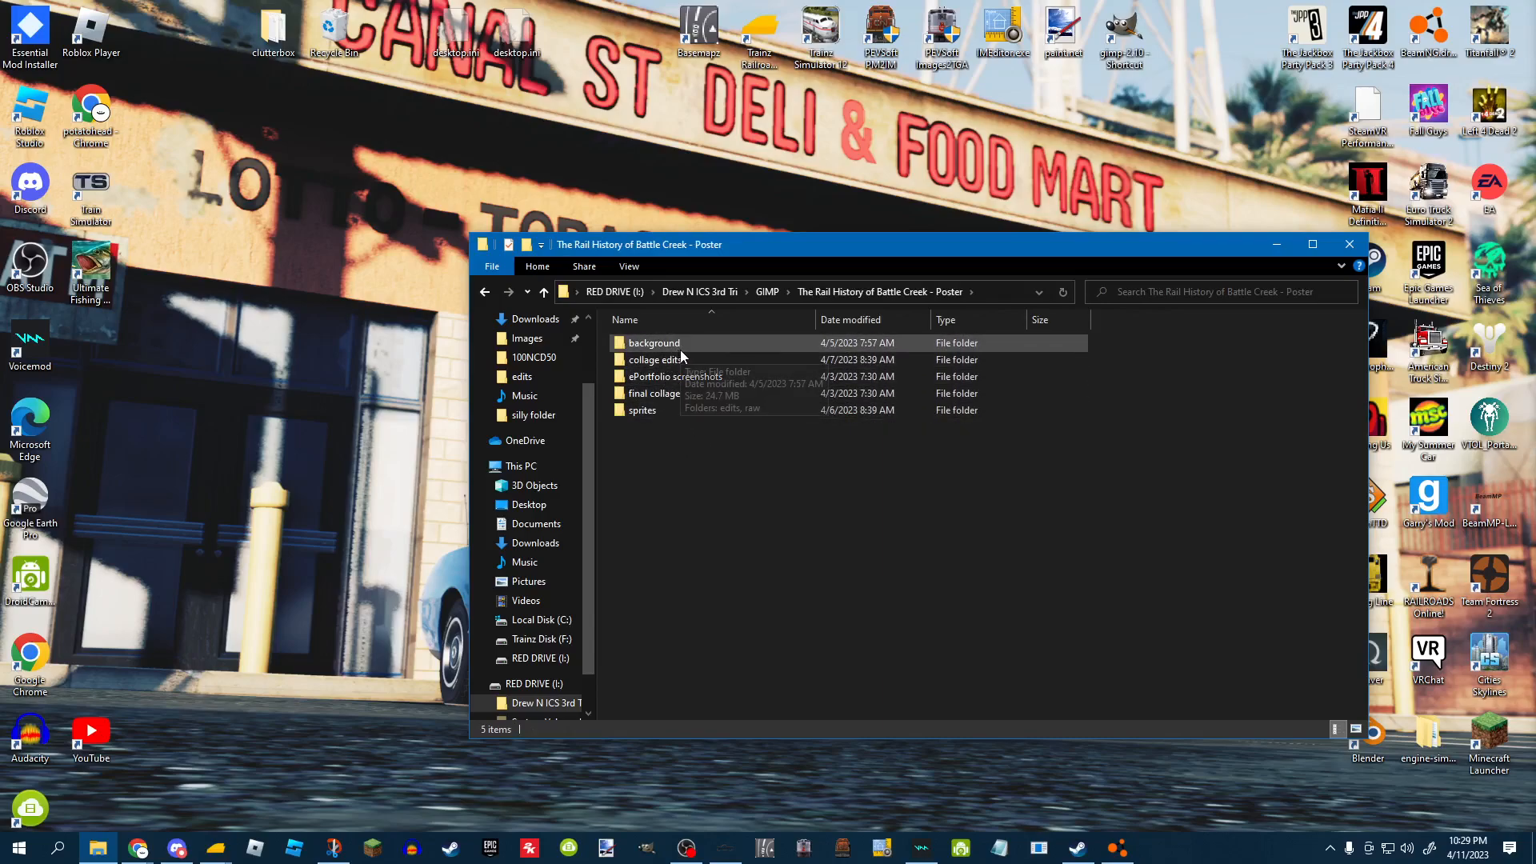
{"action": "double_click", "coordinate": [727, 414]}
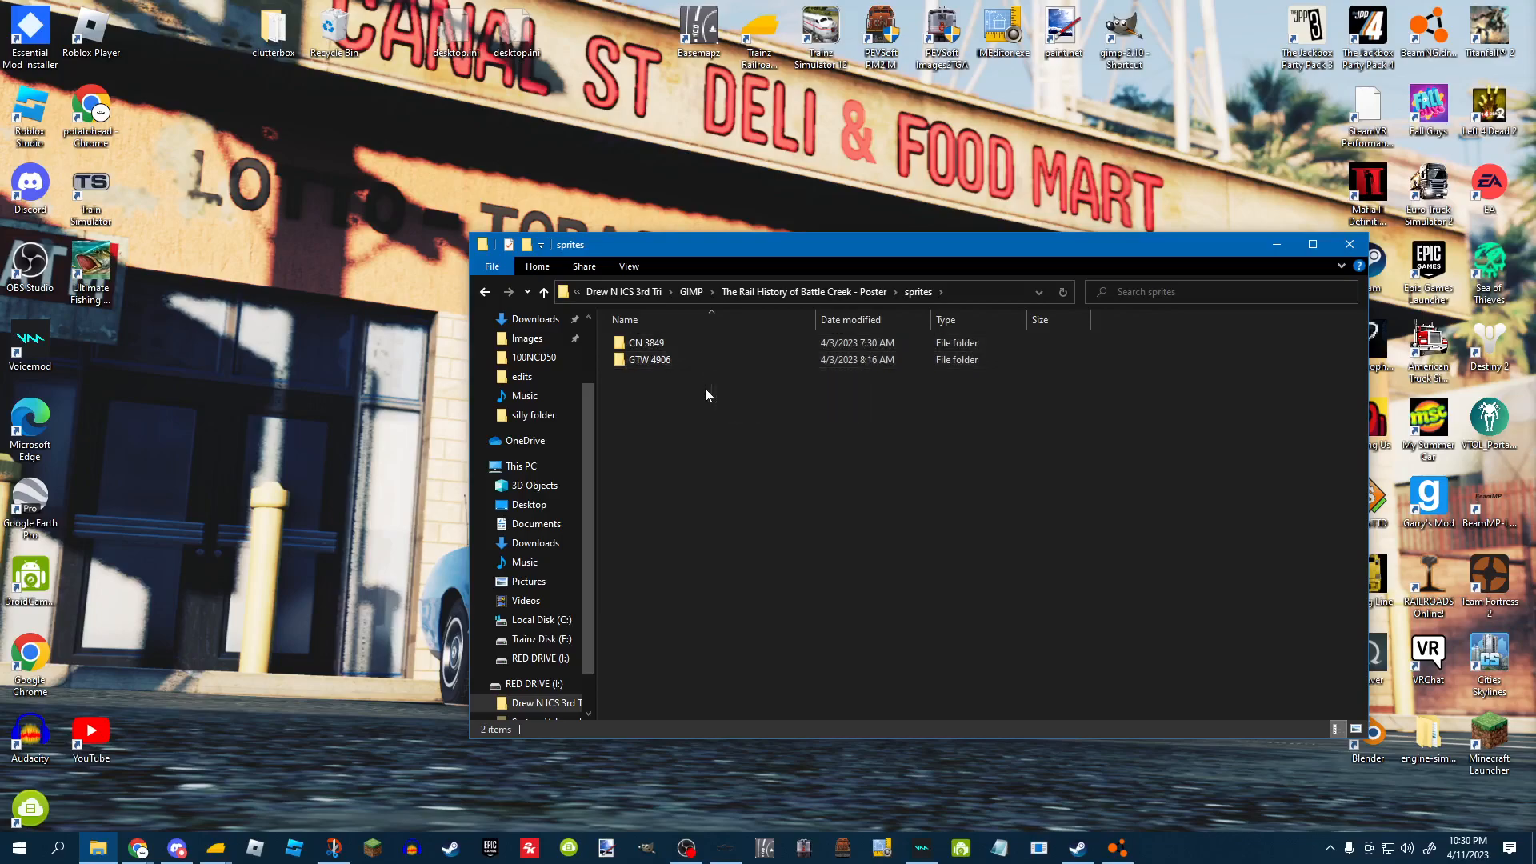
{"action": "double_click", "coordinate": [670, 342]}
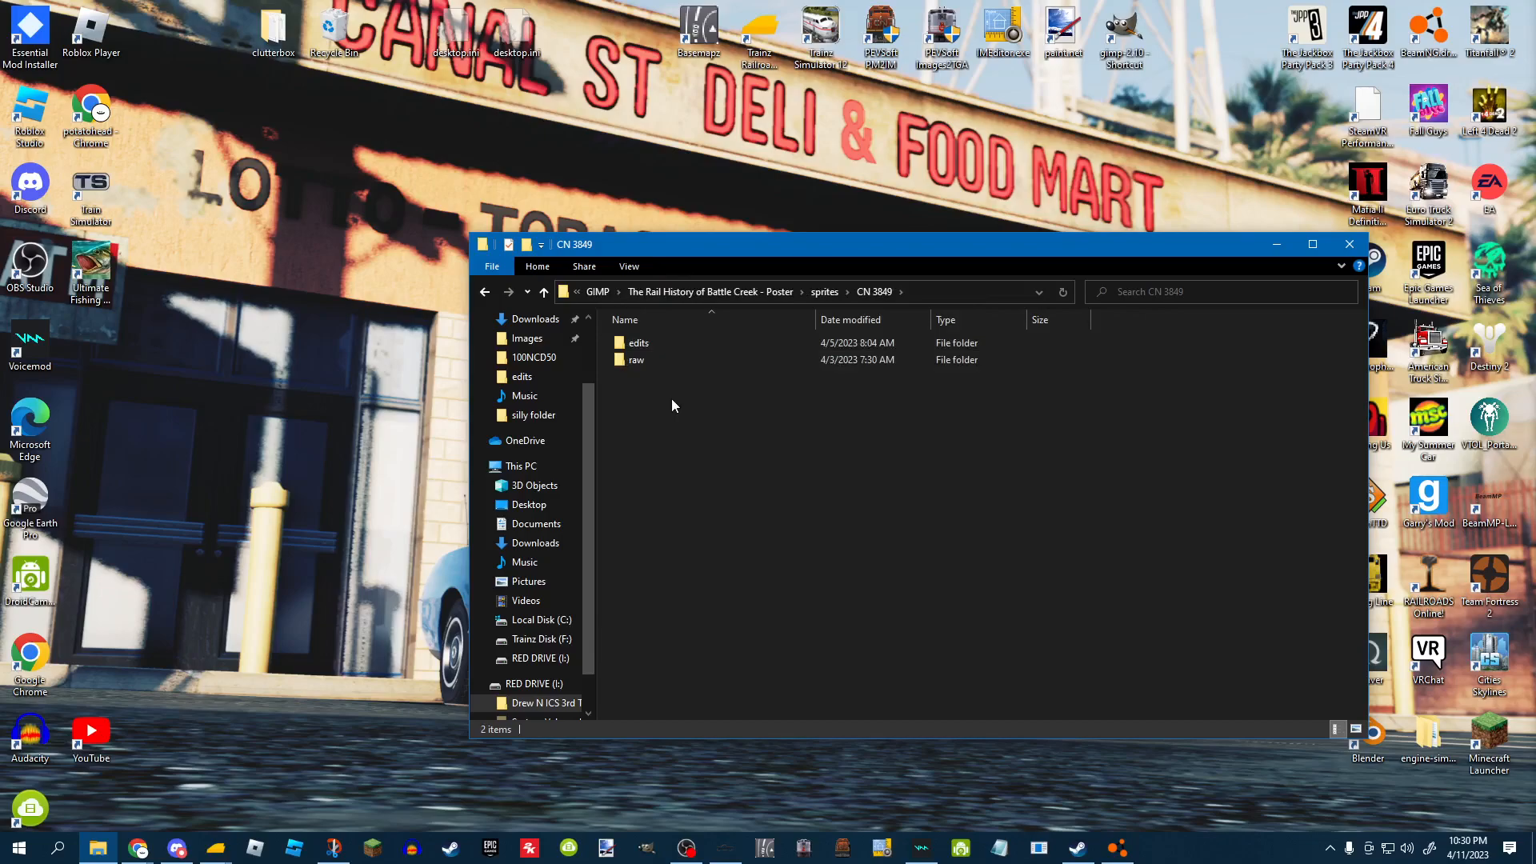
{"action": "double_click", "coordinate": [669, 357]}
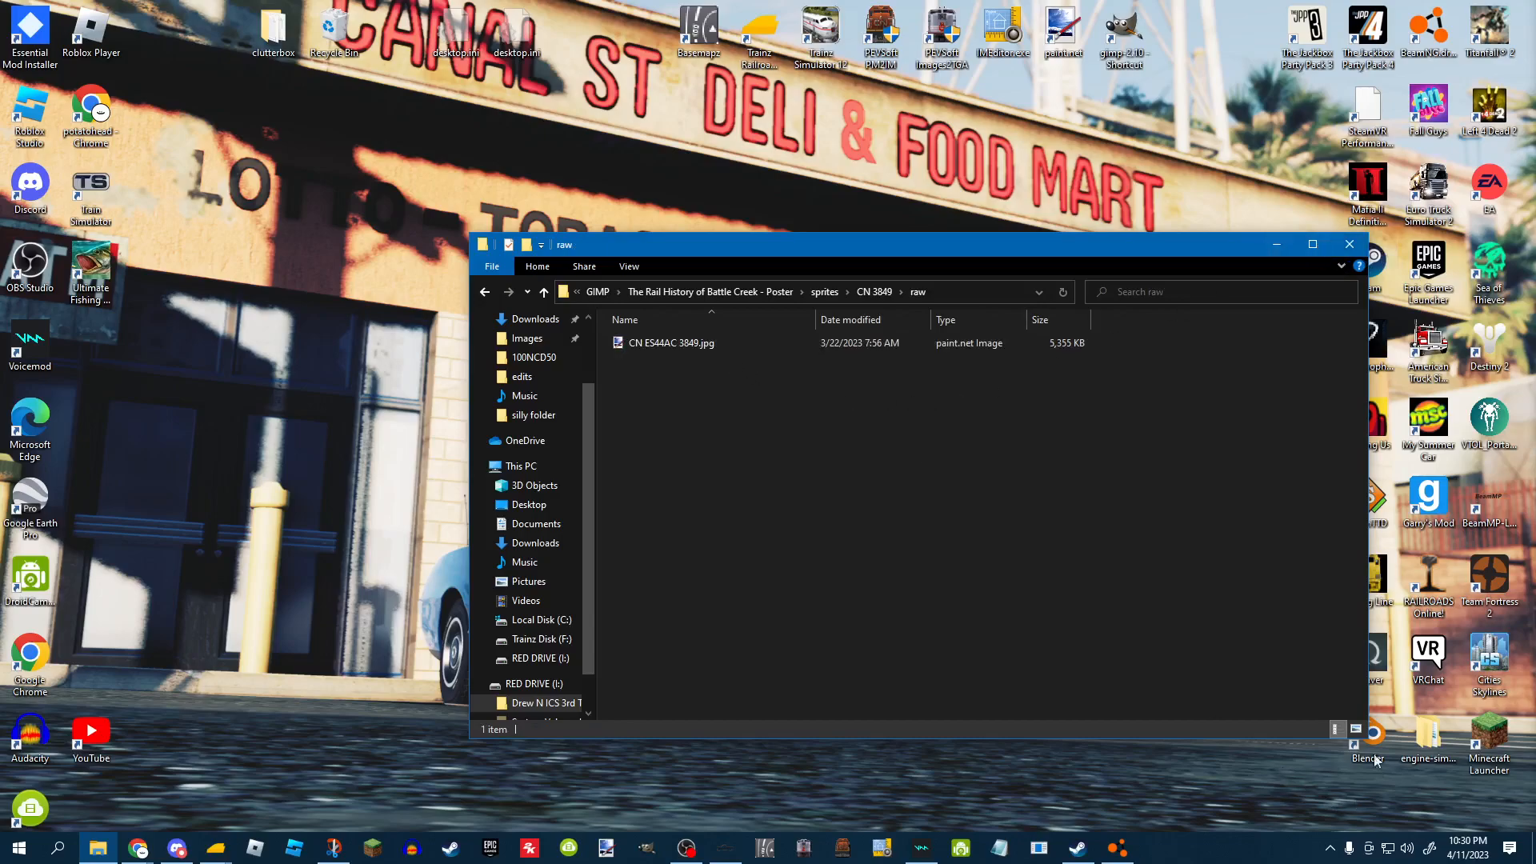
Switch the folder to large icon view and preview the raw CN ES44AC 3849 photo, then close it.
{"action": "left_click", "coordinate": [1356, 729]}
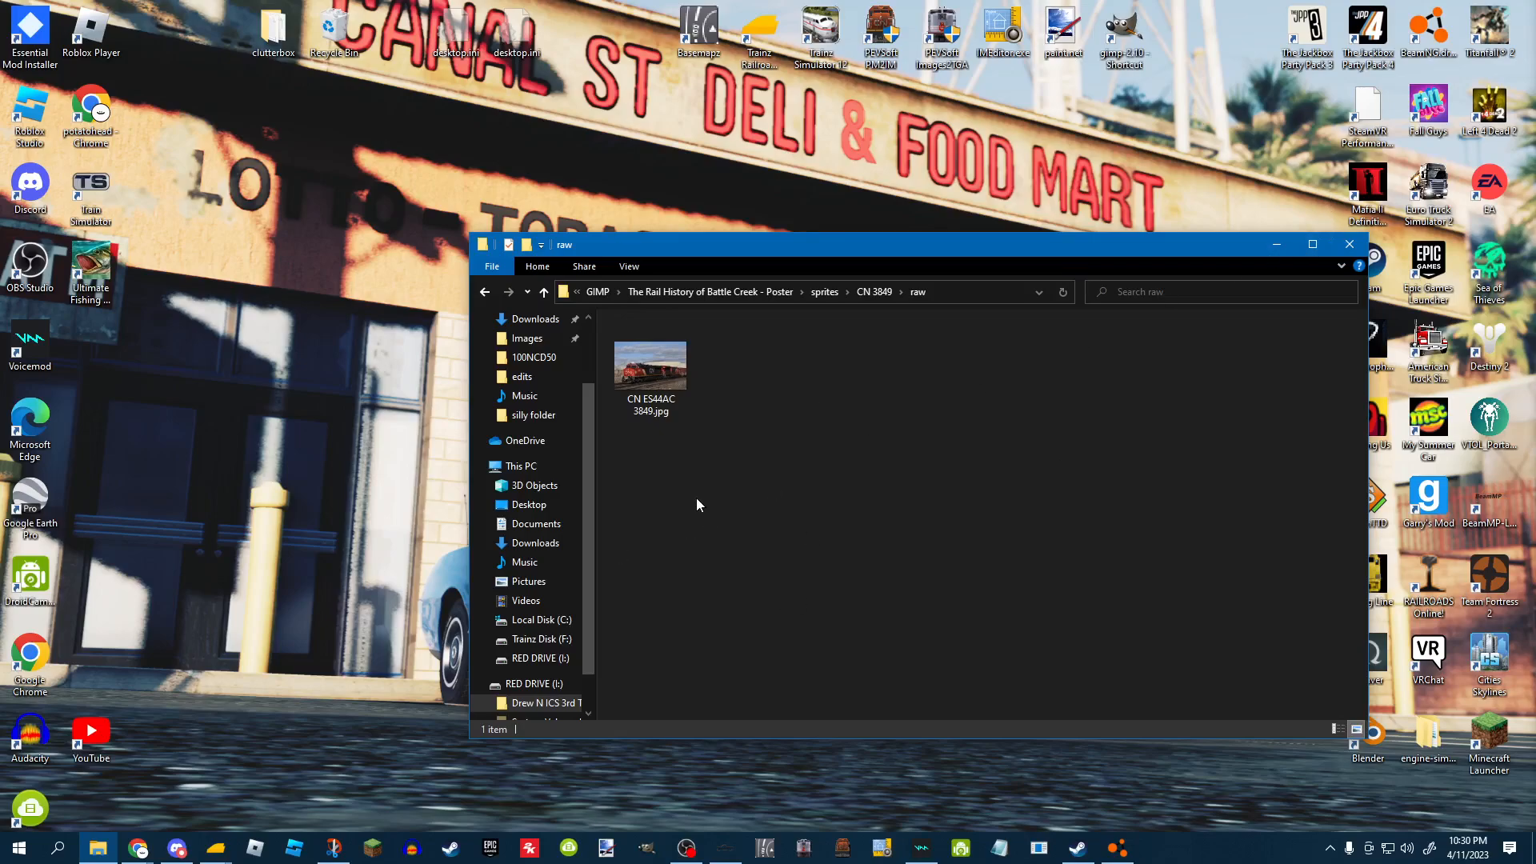
{"action": "double_click", "coordinate": [664, 416]}
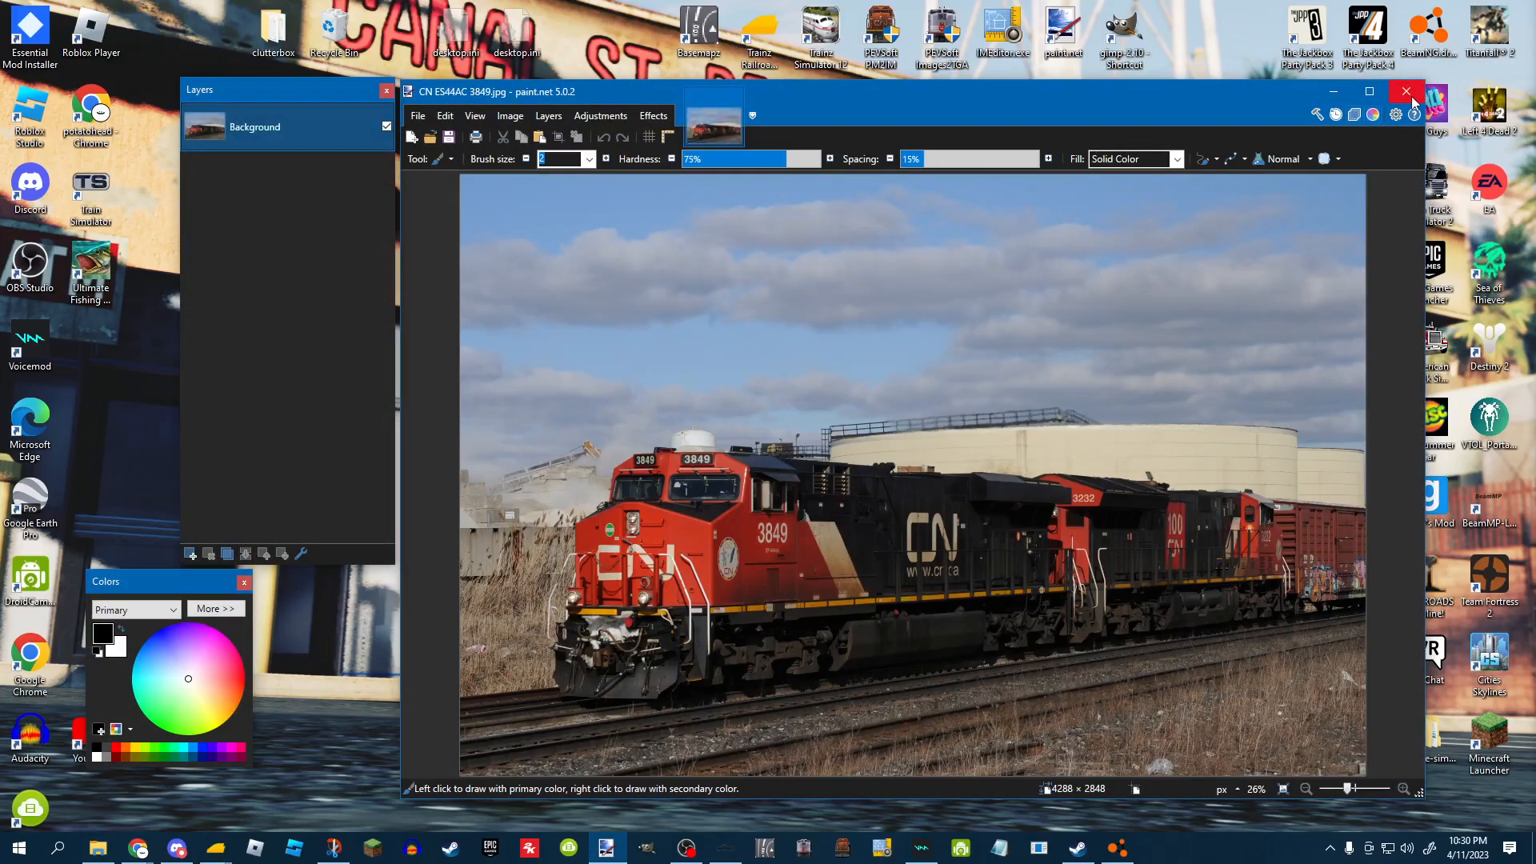
{"action": "left_click", "coordinate": [1410, 94]}
Go to the CN 3849 edits folder and briefly open the CN ES44AC 3849 JPG and XCF files, closing each.
{"action": "left_click", "coordinate": [874, 291]}
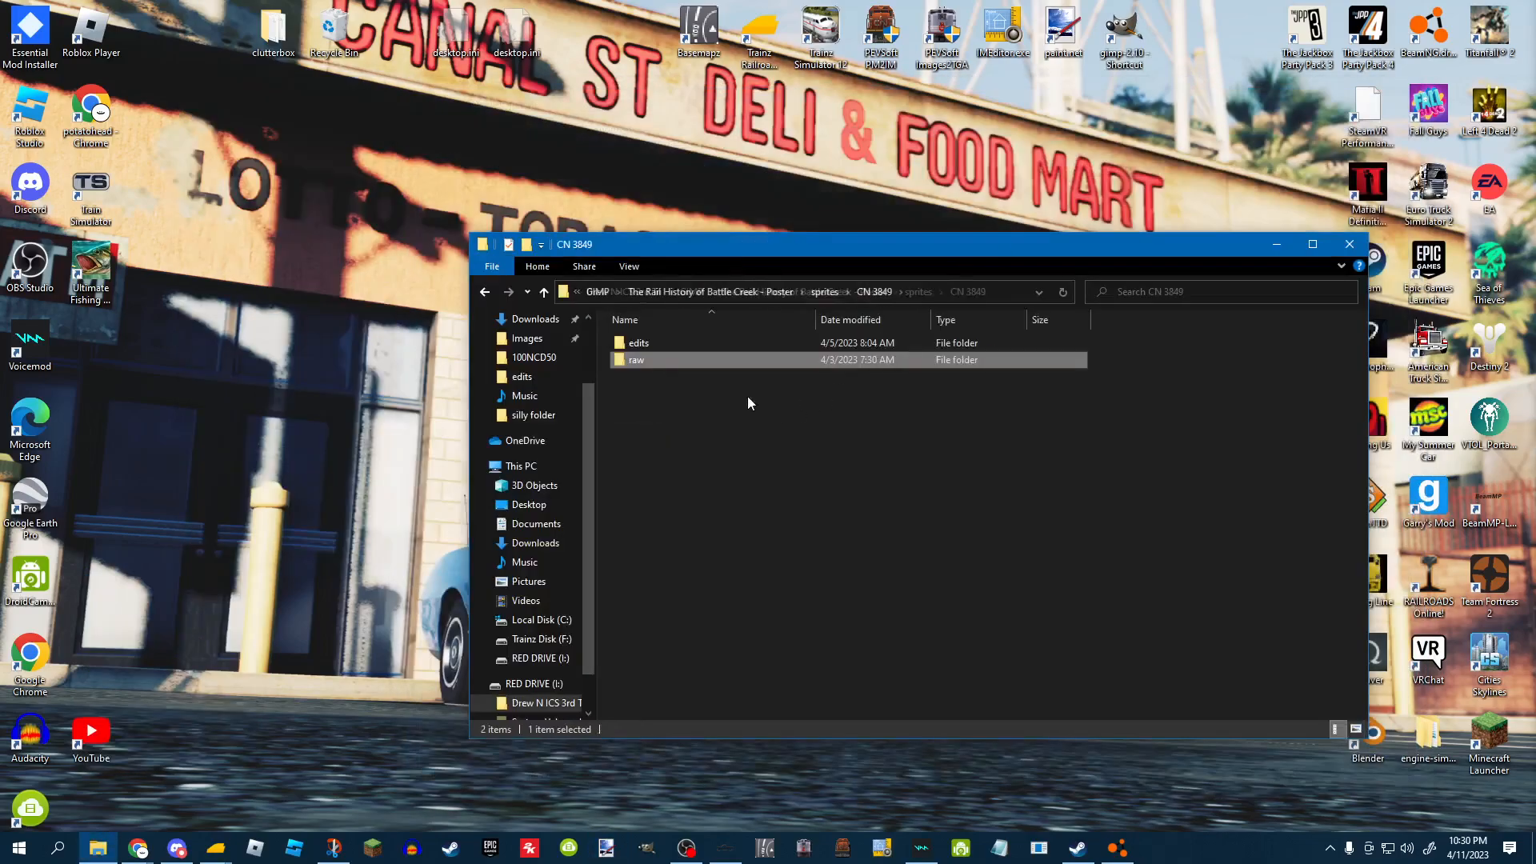
{"action": "double_click", "coordinate": [664, 343]}
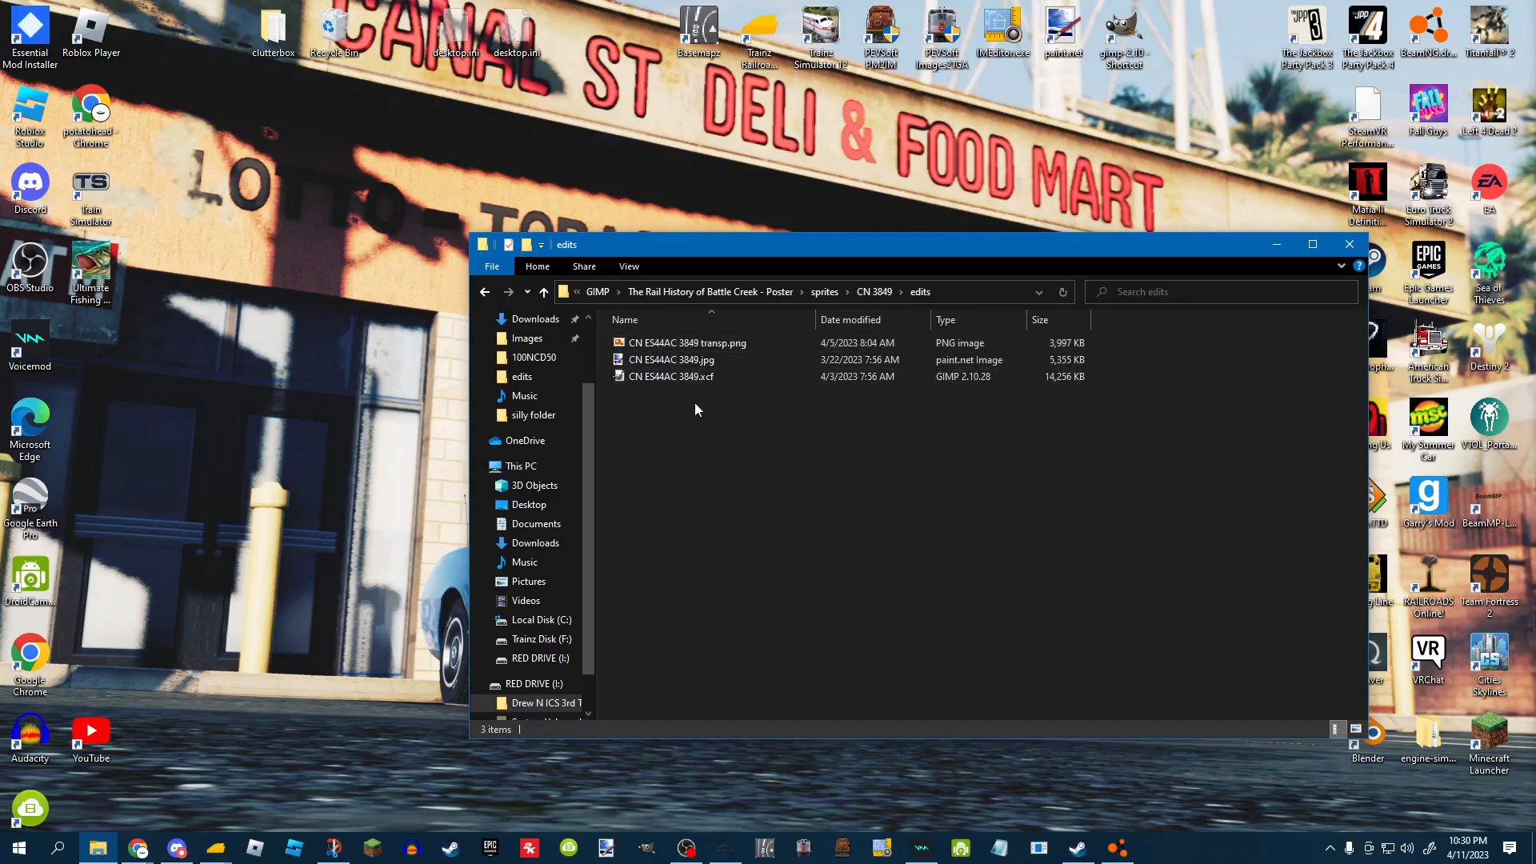
{"action": "double_click", "coordinate": [696, 361]}
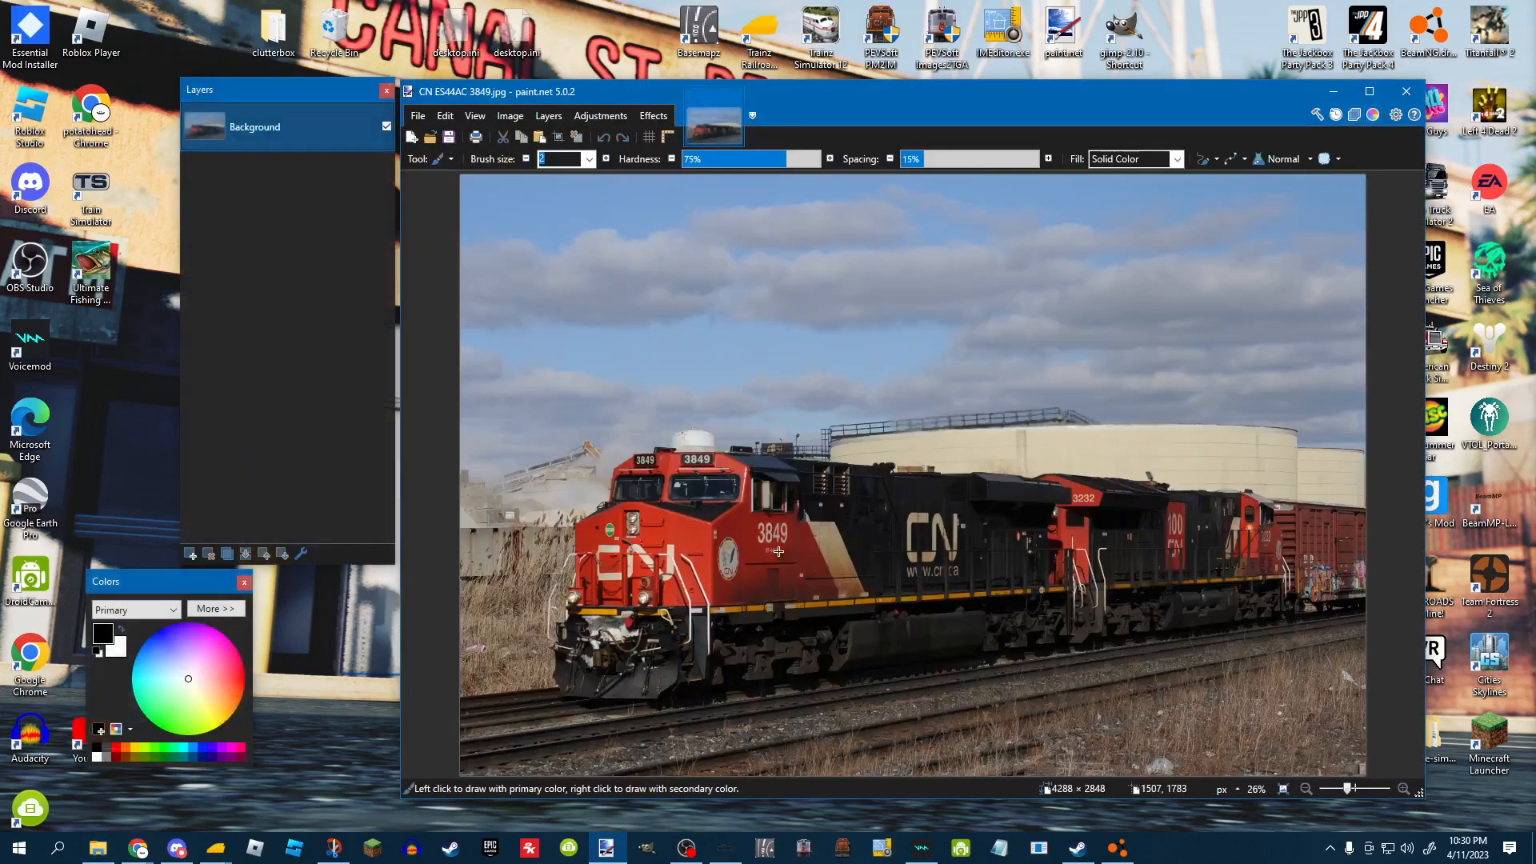
{"action": "left_click", "coordinate": [1405, 91]}
{"action": "left_click", "coordinate": [657, 377]}
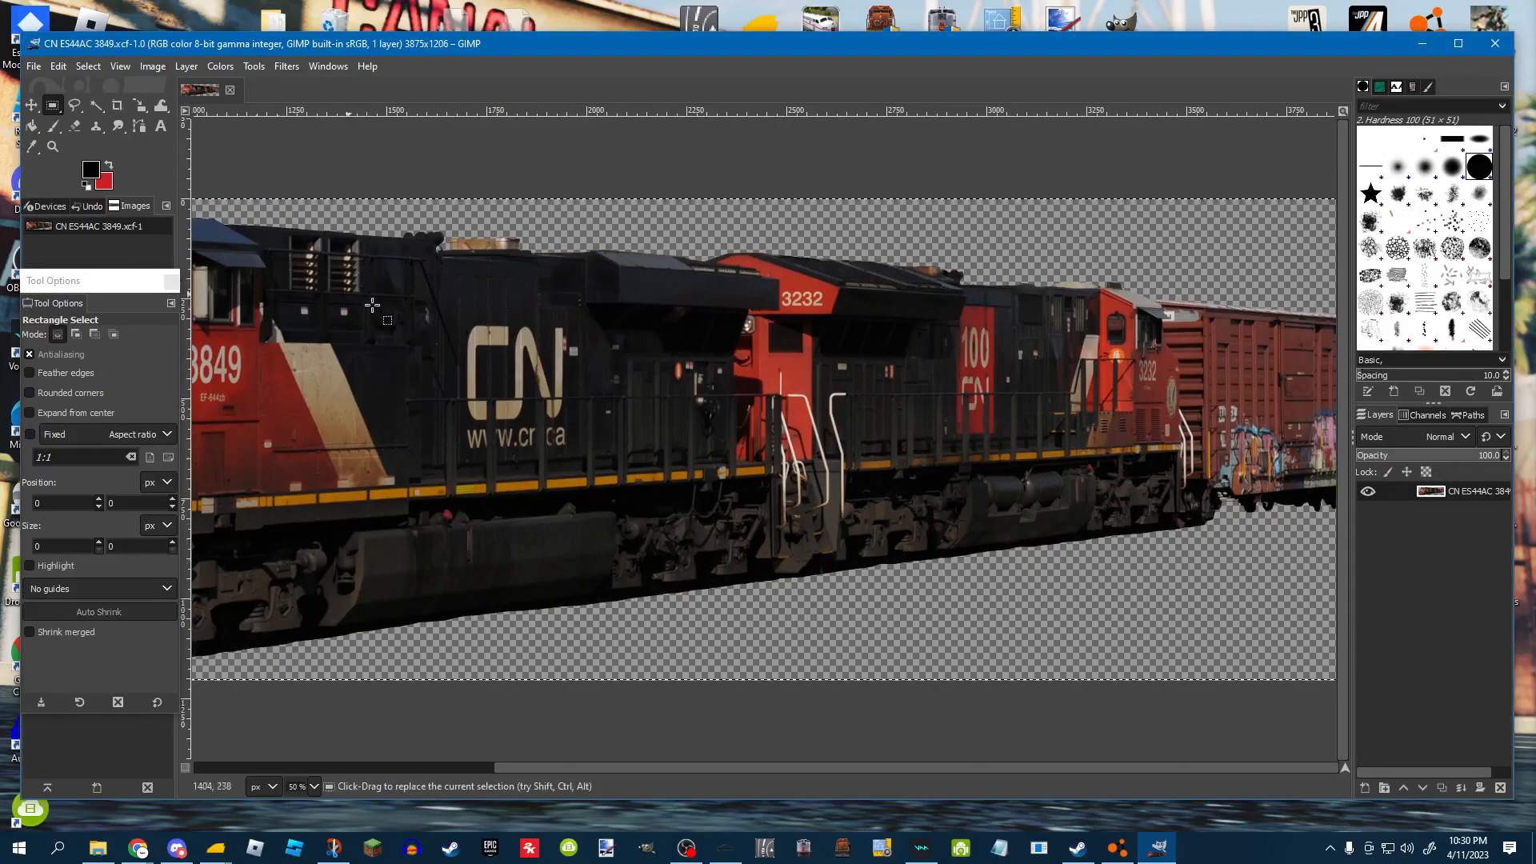
{"action": "left_click", "coordinate": [1494, 43]}
{"action": "left_click", "coordinate": [685, 361]}
{"action": "double_click", "coordinate": [683, 366]}
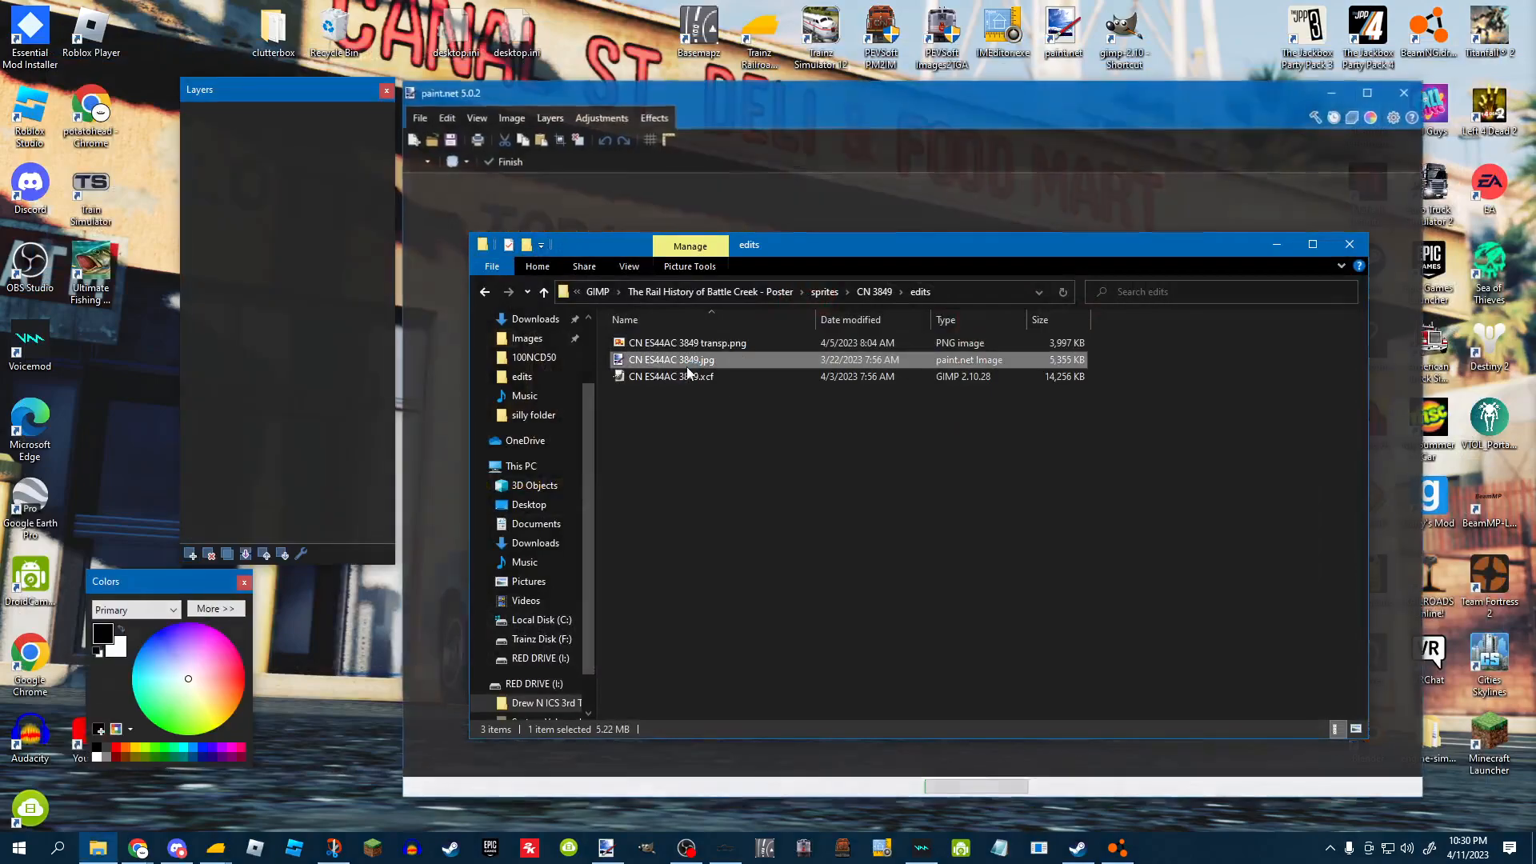
{"action": "left_click", "coordinate": [736, 98]}
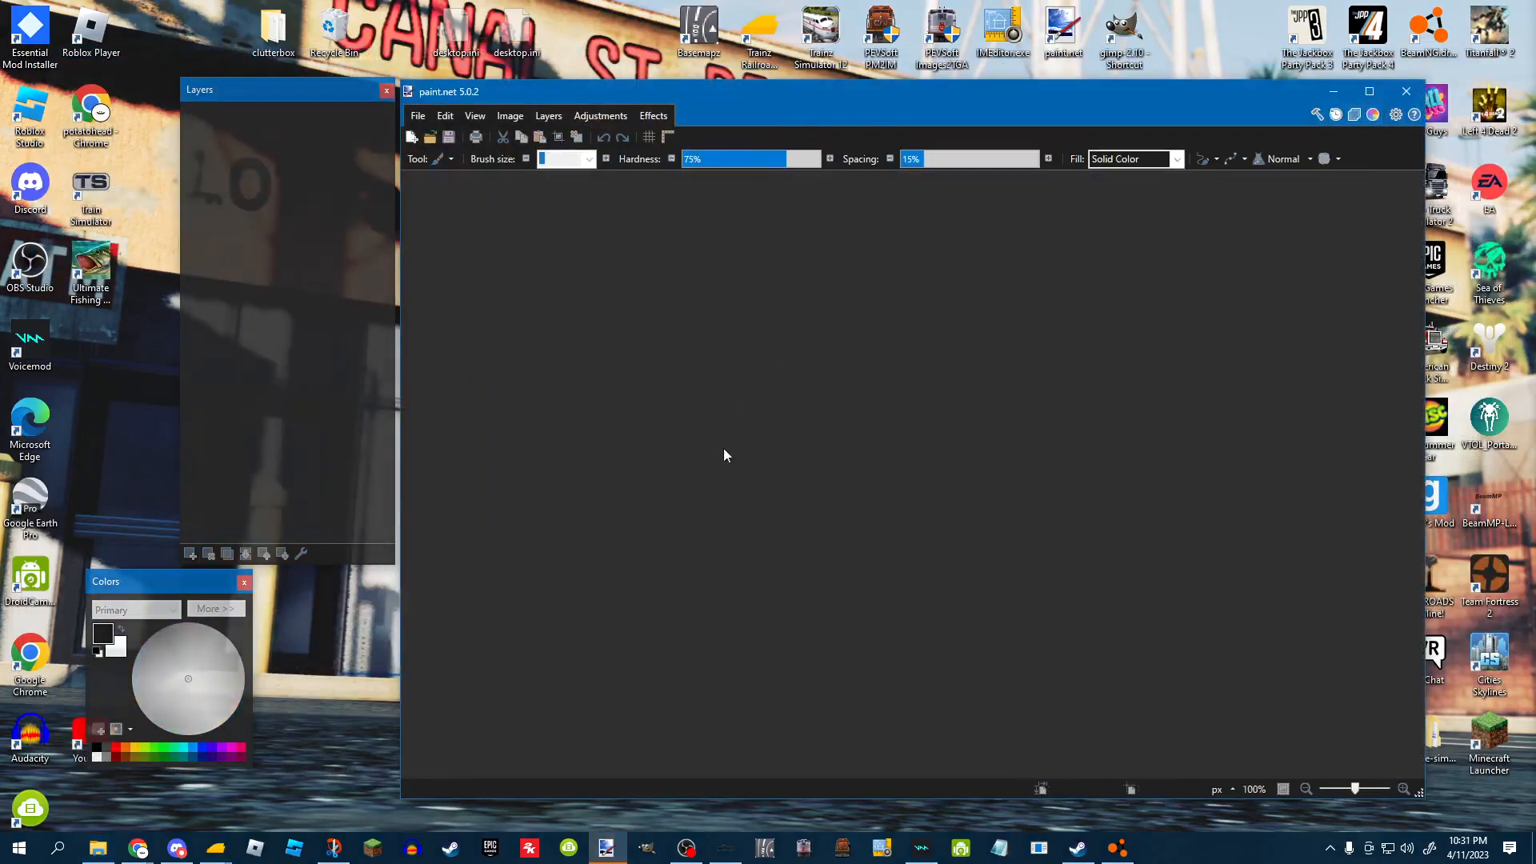
{"action": "left_click", "coordinate": [1406, 91]}
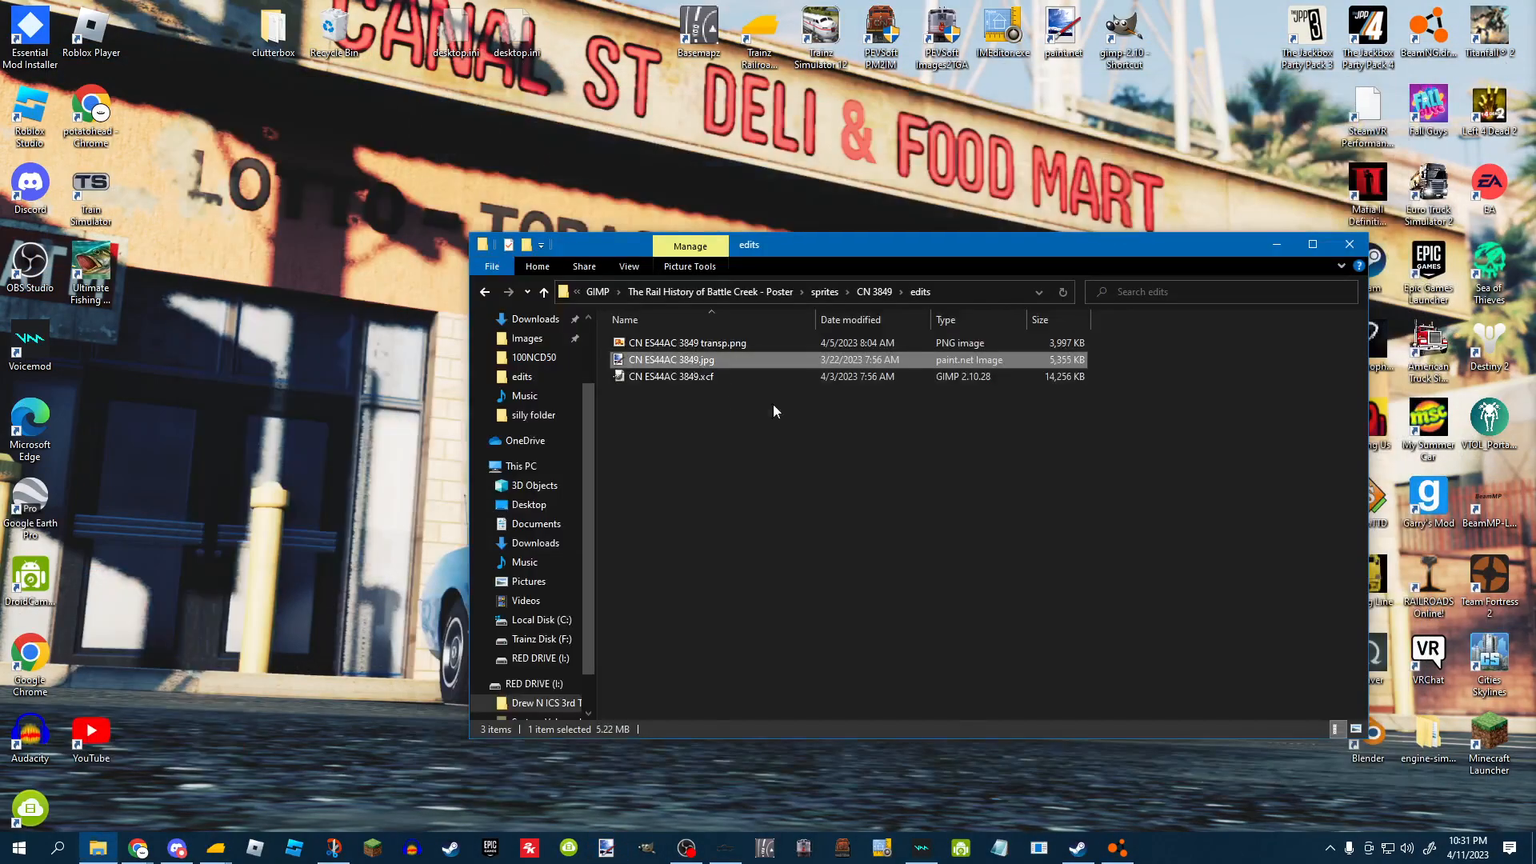
Open CN ES44AC 3849.jpg with GIMP, converting it to the built-in sRGB color profile.
{"action": "right_click", "coordinate": [692, 364]}
{"action": "mouse_move", "coordinate": [838, 578]}
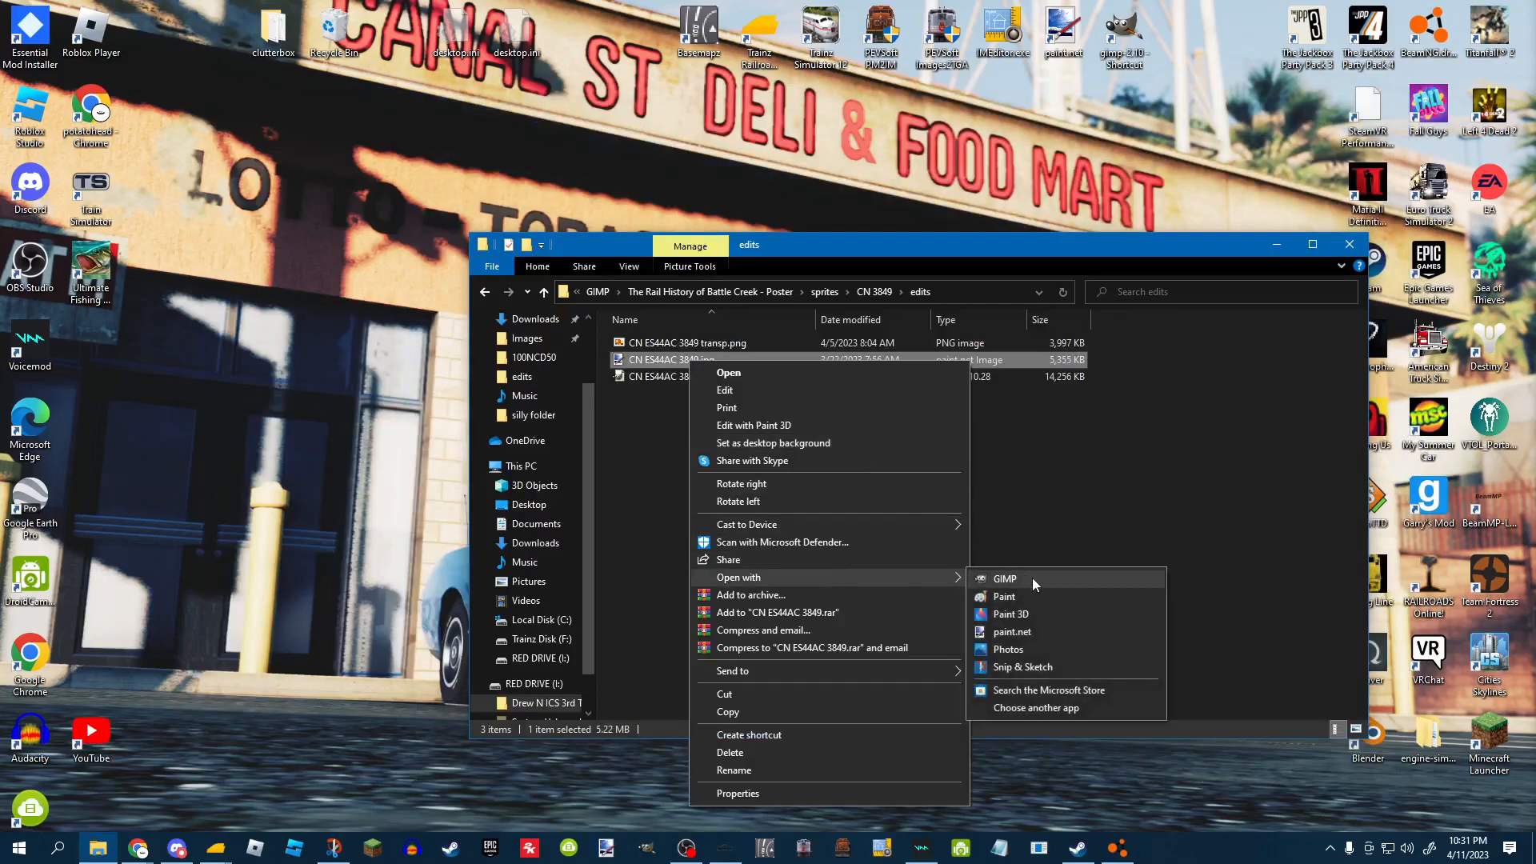
{"action": "left_click", "coordinate": [1031, 578]}
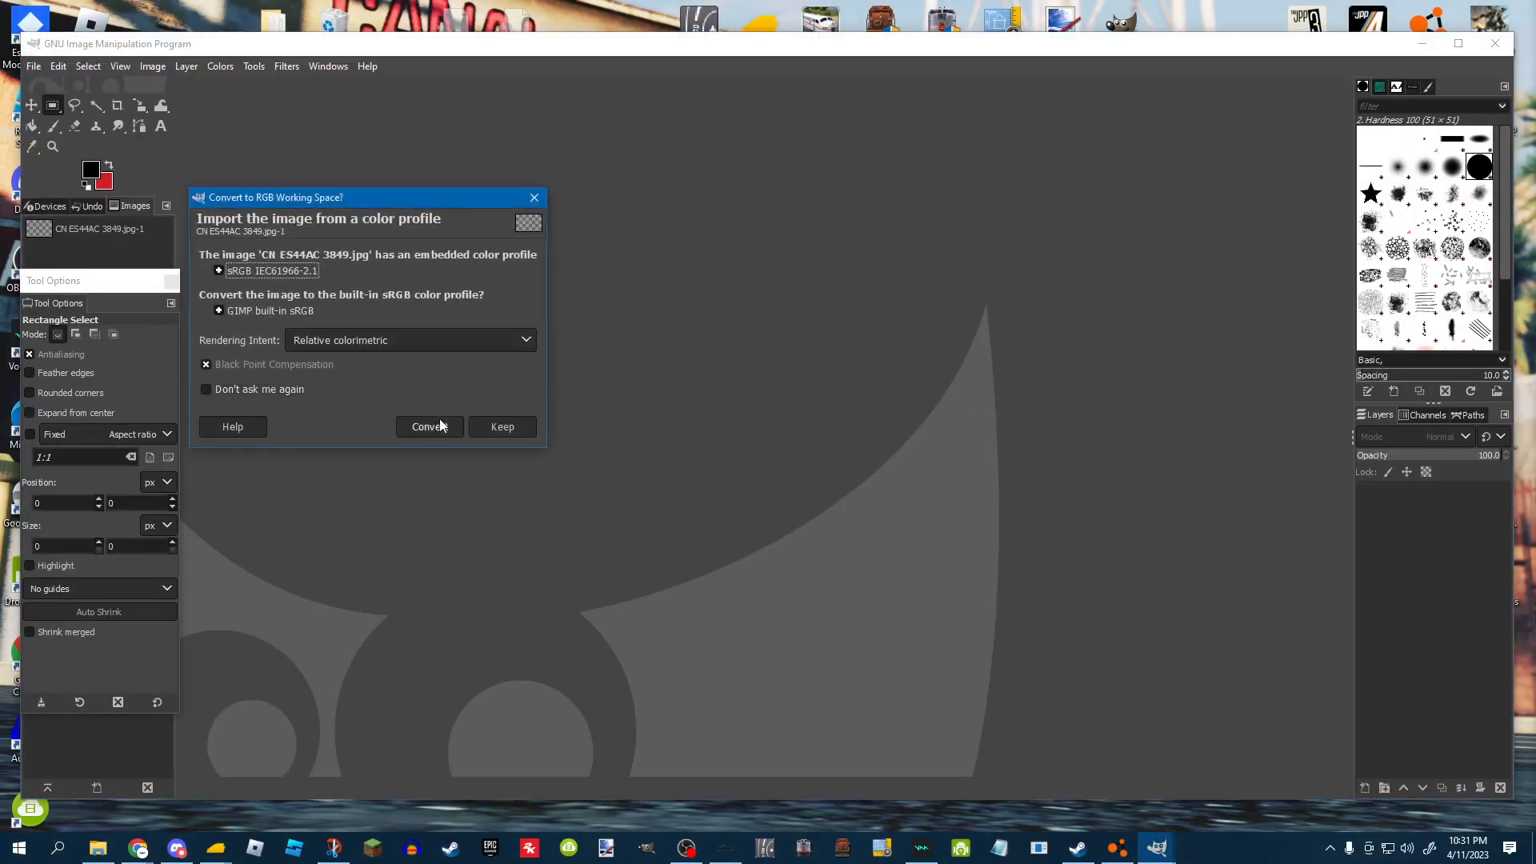
{"action": "left_click", "coordinate": [456, 434]}
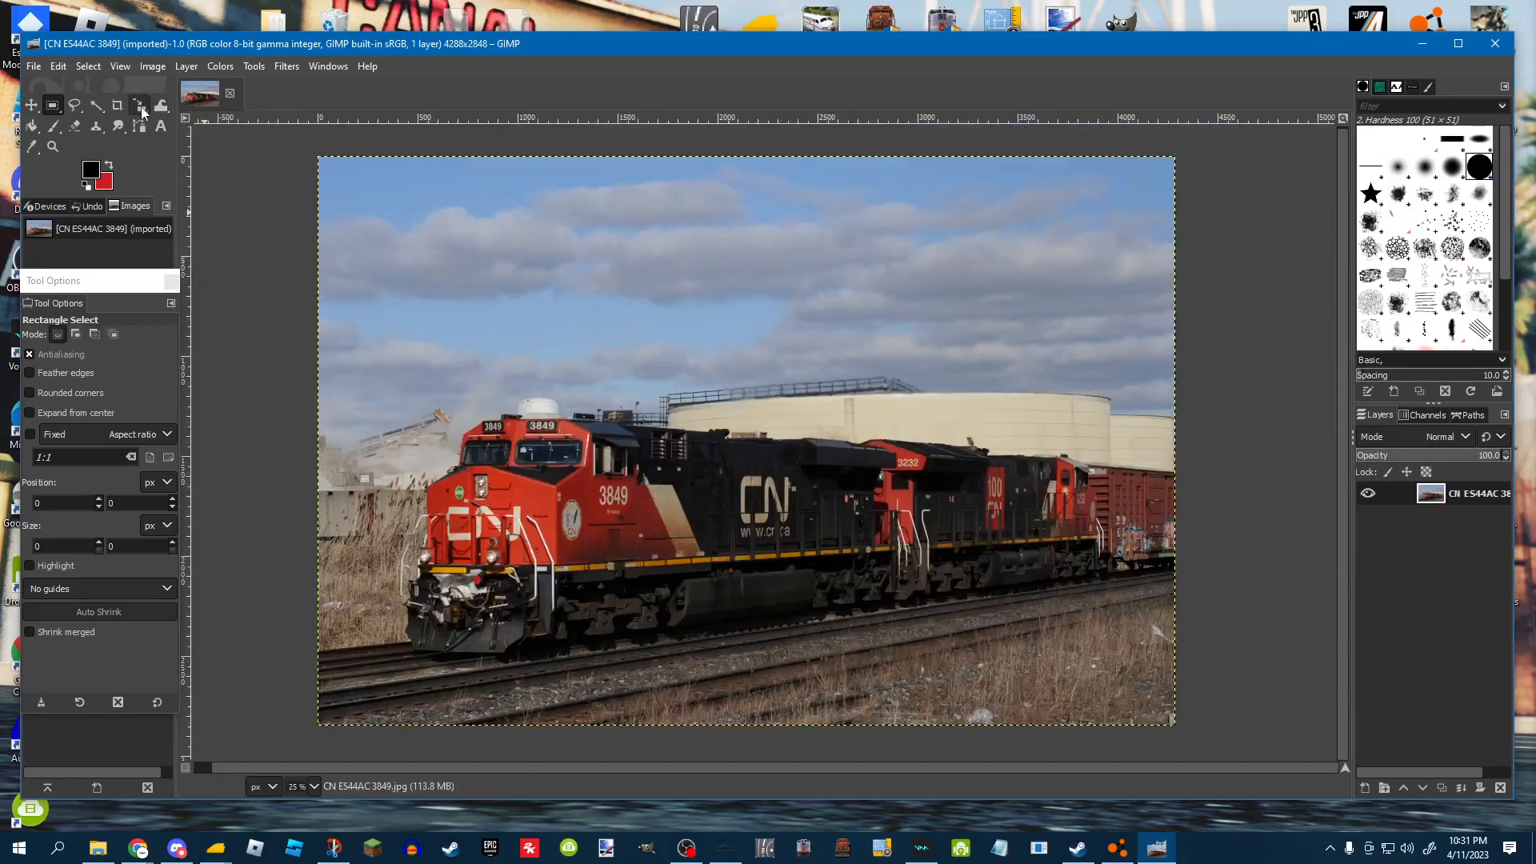
Crop the photo down to the locomotives, about 3900 × 1268 px, with the Crop tool.
{"action": "left_click", "coordinate": [78, 106]}
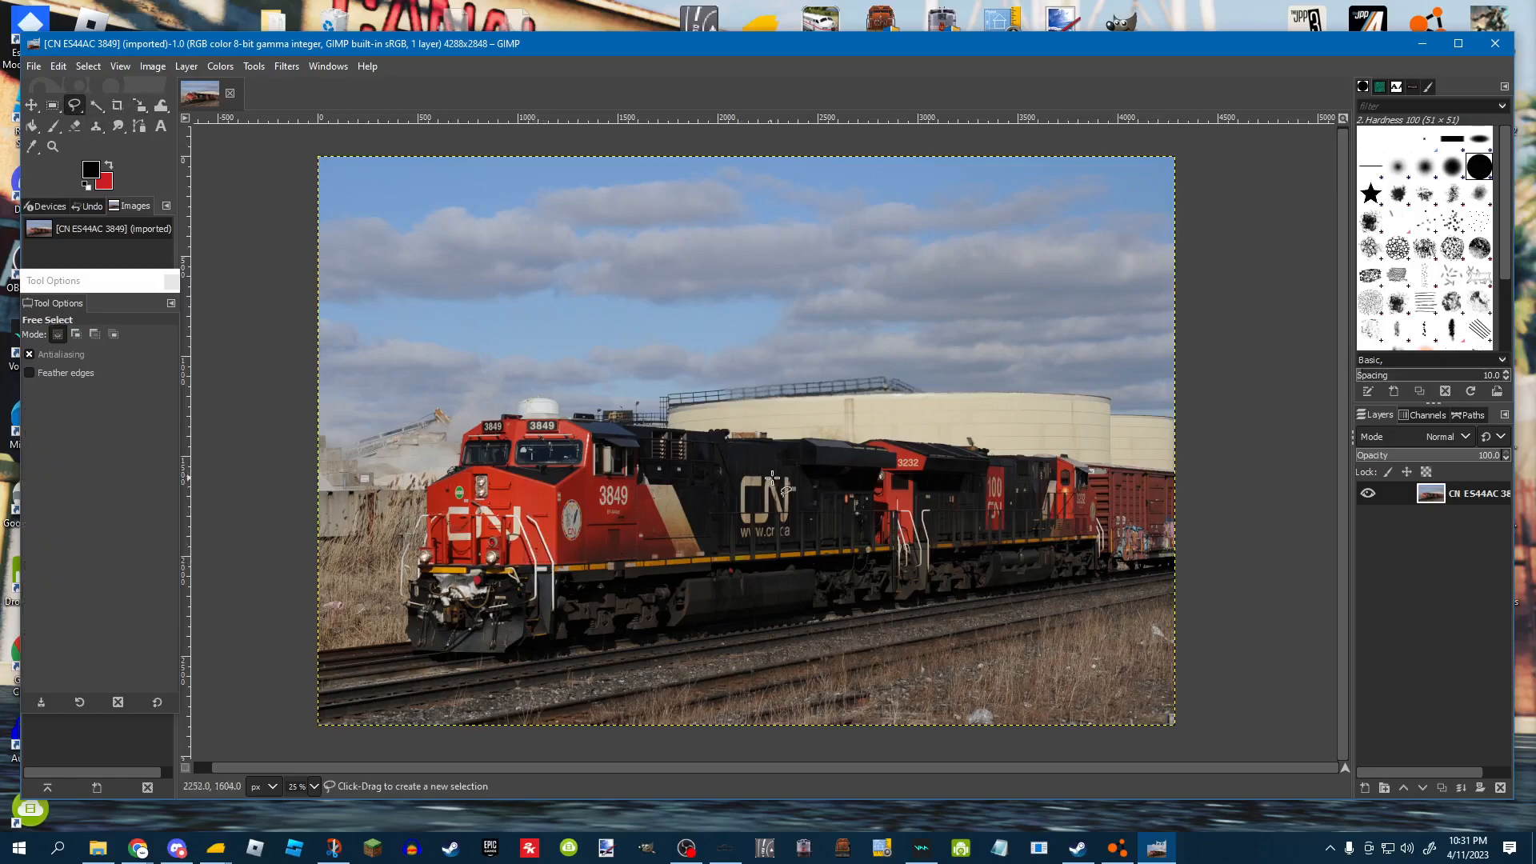
{"action": "left_click", "coordinate": [116, 104]}
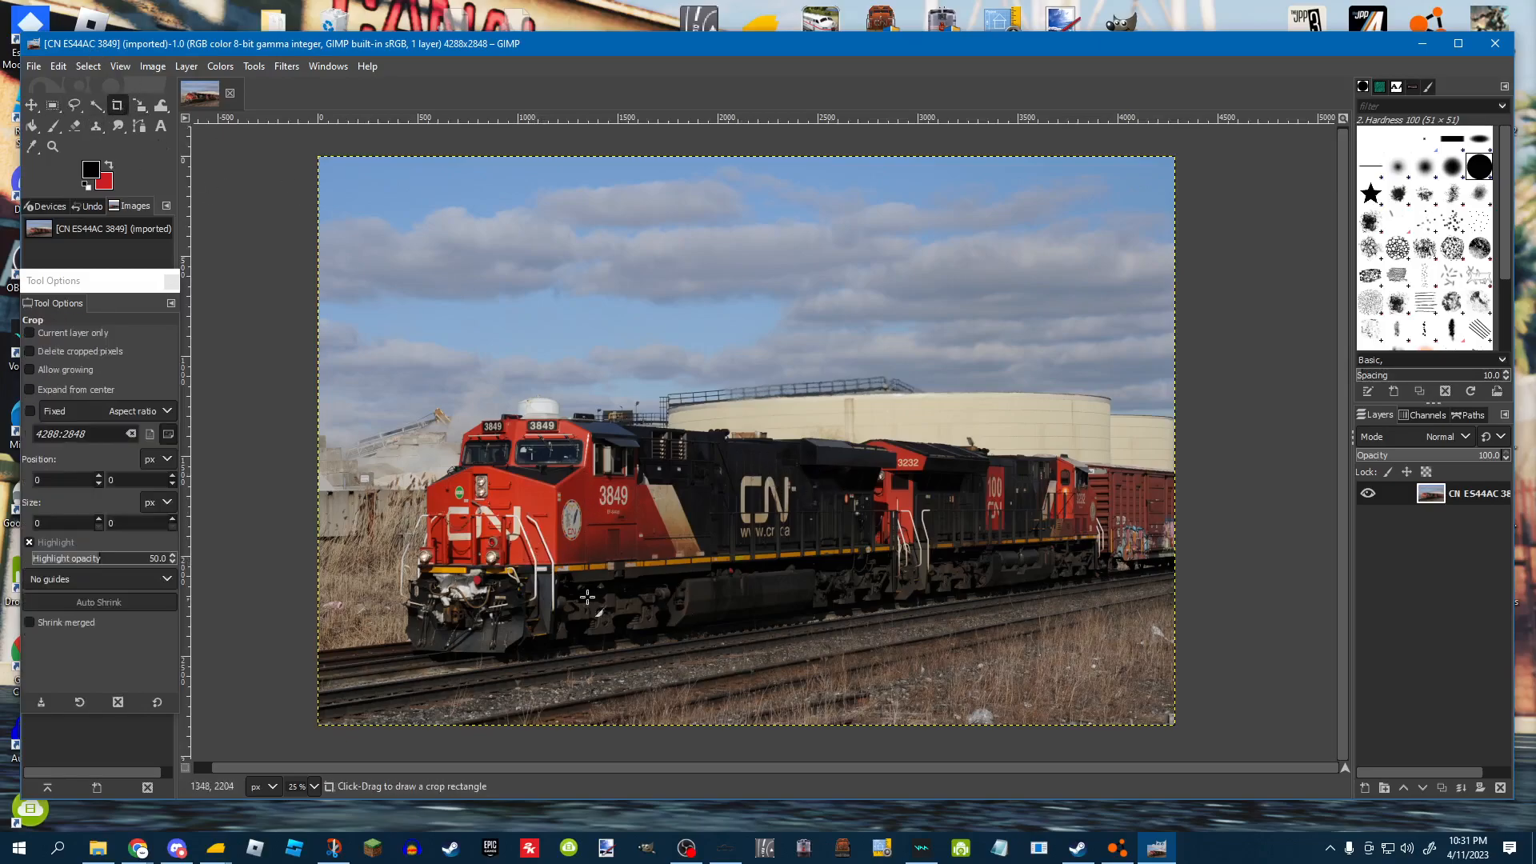
{"action": "left_click_drag", "start_coordinate": [395, 661], "coordinate": [1173, 410]}
{"action": "key", "text": "Return"}
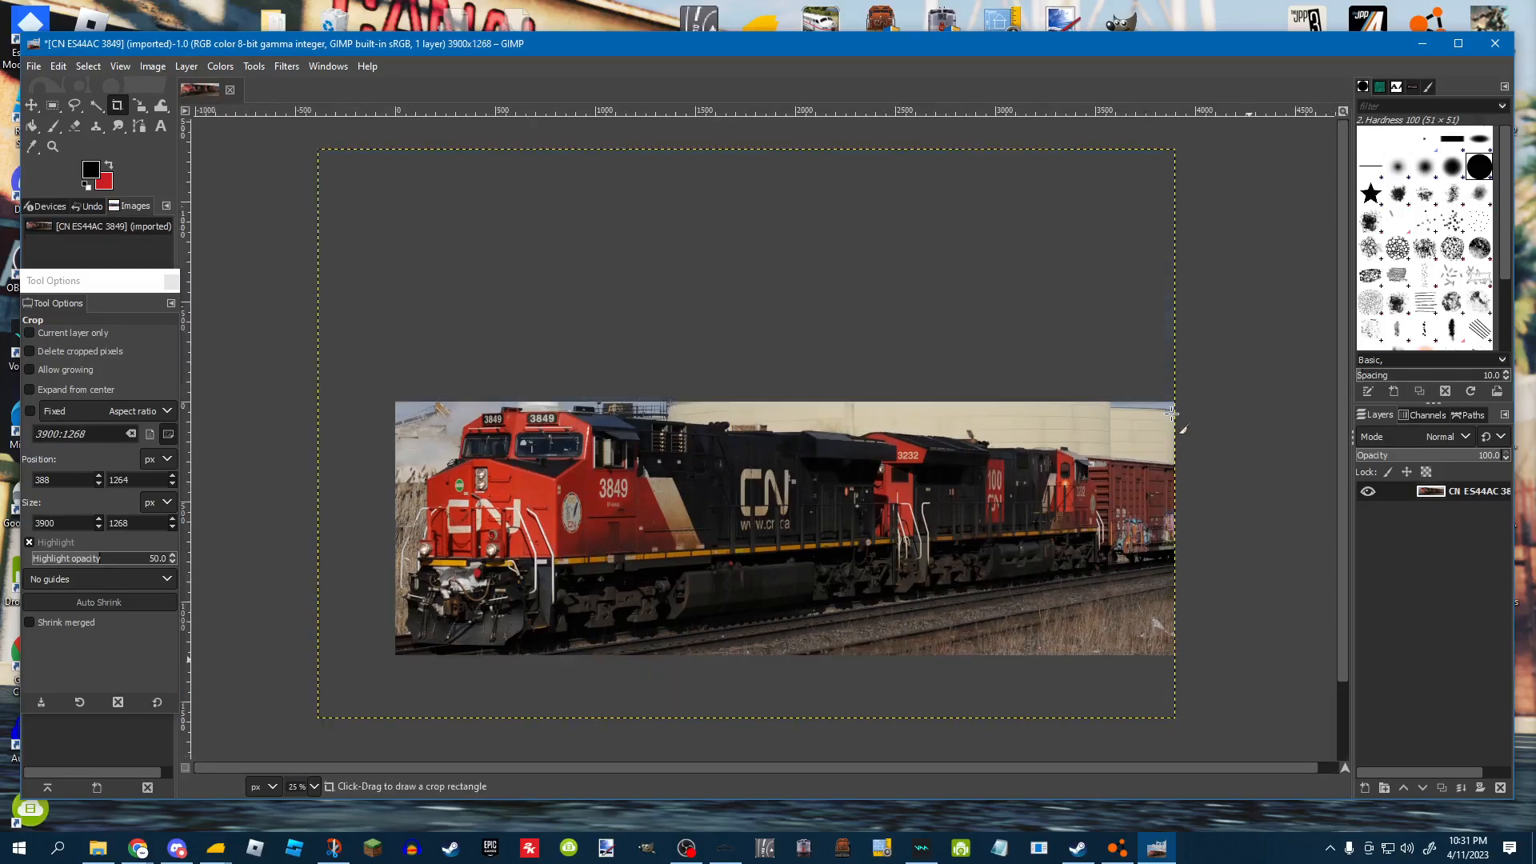
Start a Free Select outline by tracing along the bottom edge of the locomotives.
{"action": "scroll", "coordinate": [869, 268], "scroll_direction": "down", "scroll_amount": 1}
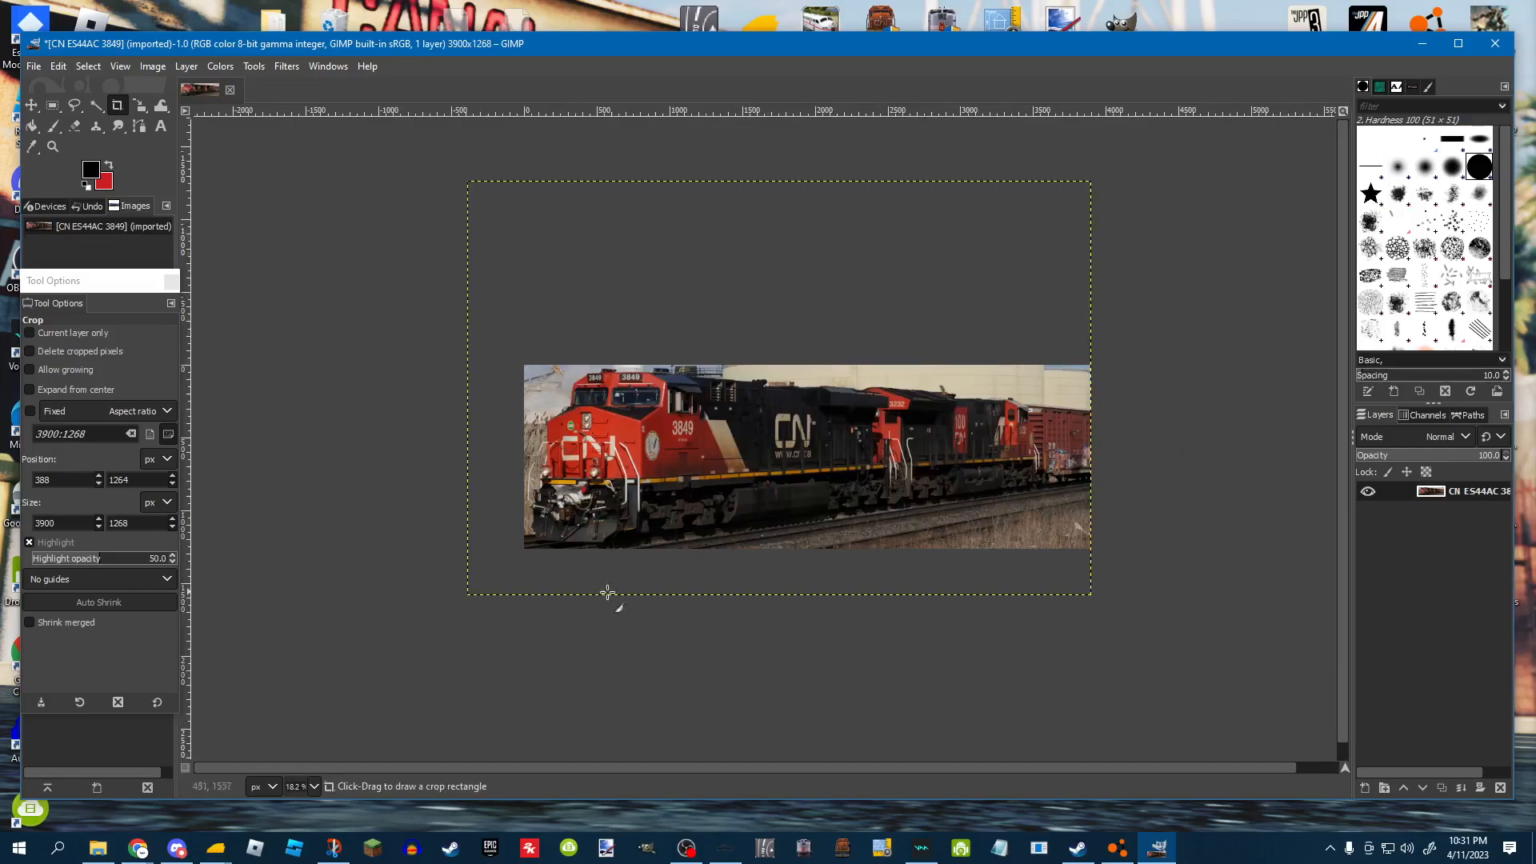
{"action": "left_click", "coordinate": [75, 105]}
{"action": "scroll", "coordinate": [747, 598], "scroll_direction": "up", "scroll_amount": 2}
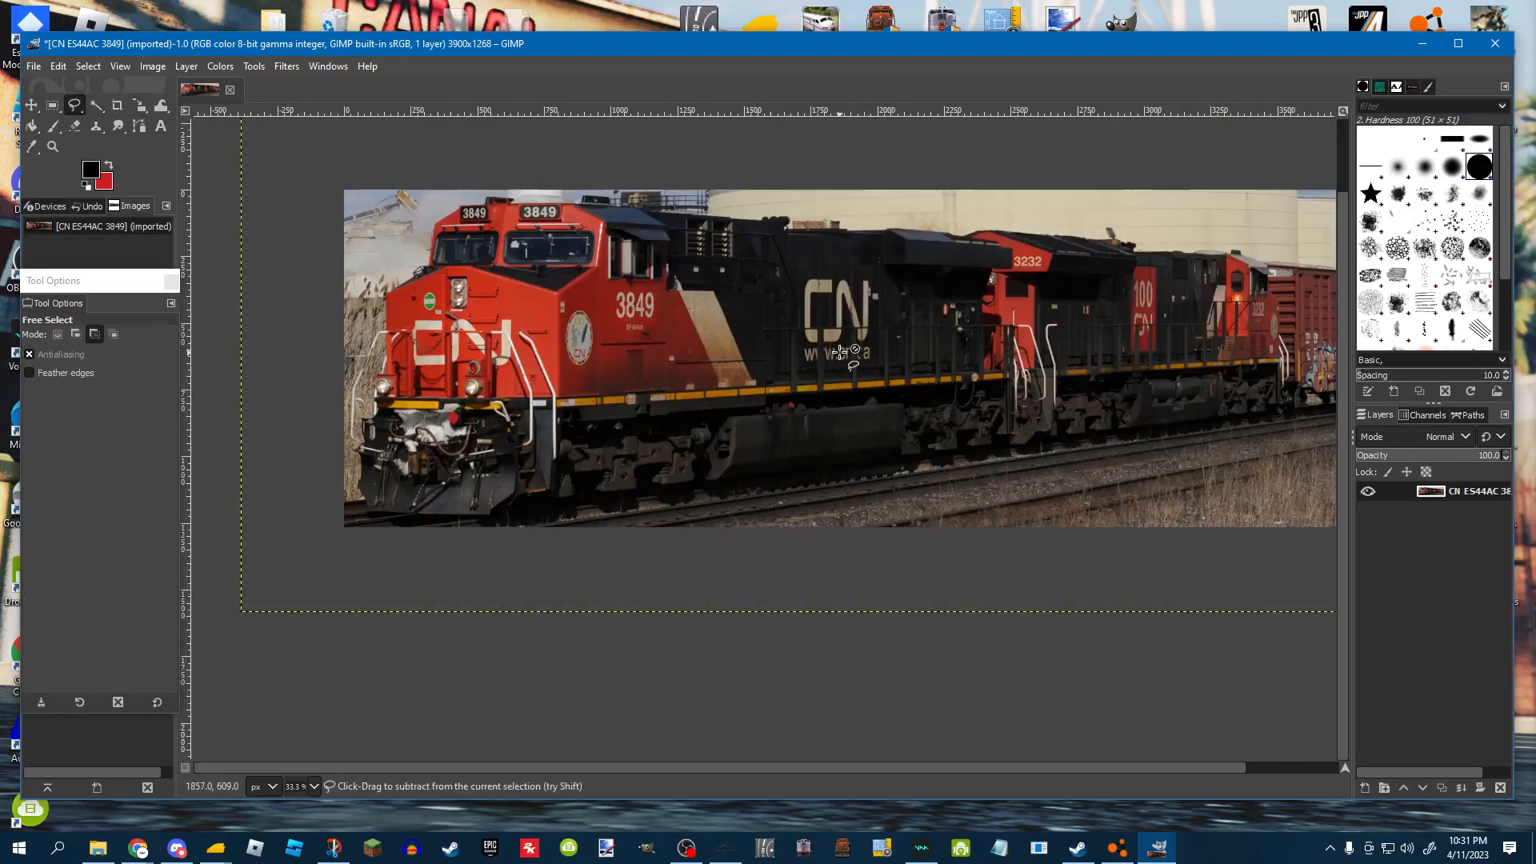
{"action": "scroll", "coordinate": [754, 556], "scroll_direction": "up", "scroll_amount": 1}
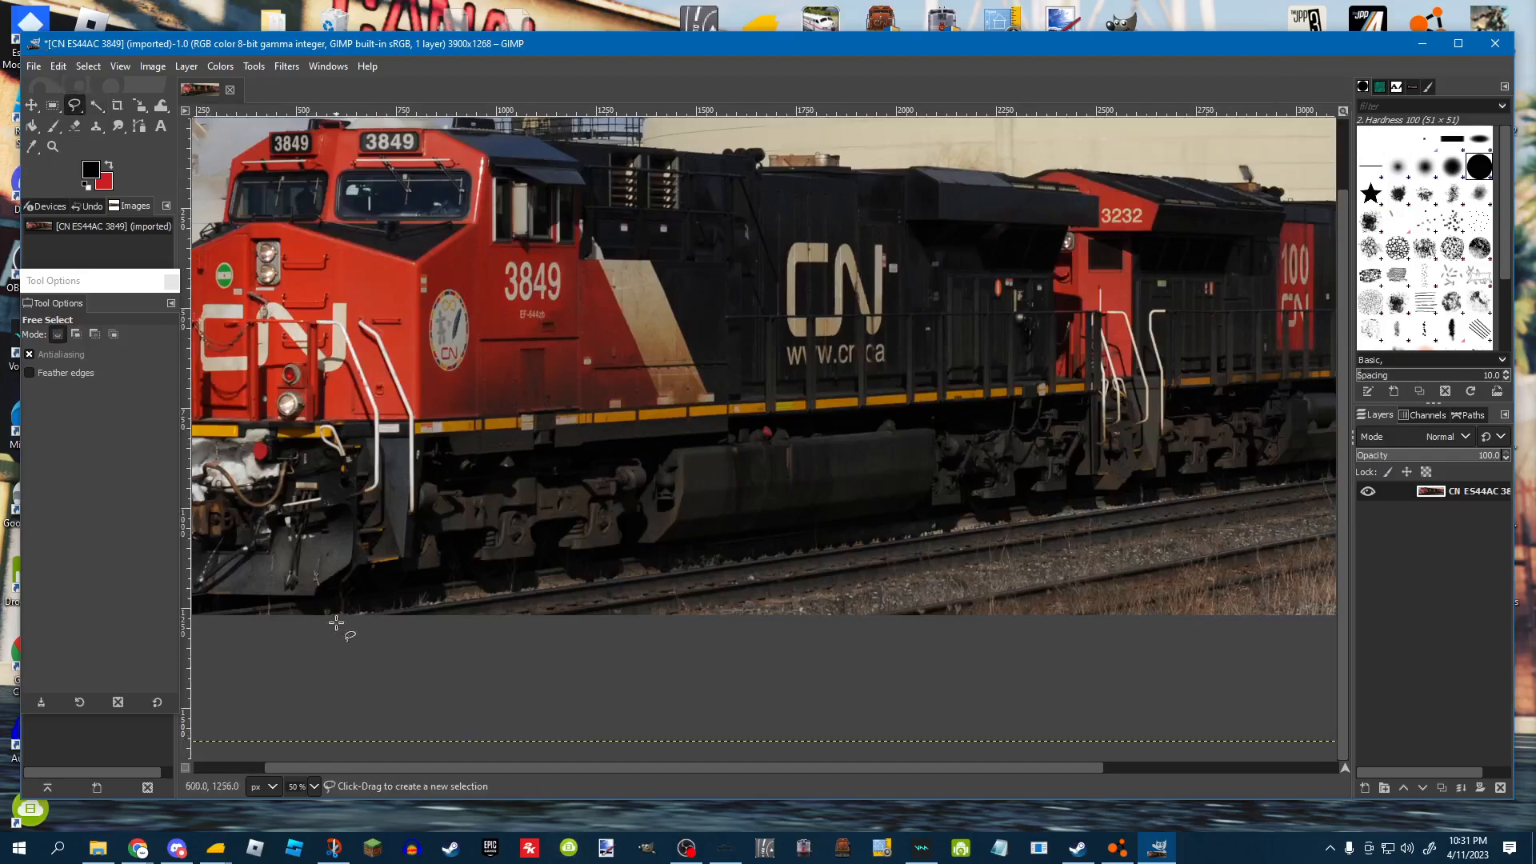
{"action": "mouse_move", "coordinate": [304, 624]}
{"action": "left_mouse_down"}
{"action": "mouse_move", "coordinate": [682, 565]}
{"action": "mouse_move", "coordinate": [1162, 530]}
{"action": "mouse_move", "coordinate": [1275, 496]}
{"action": "left_mouse_up"}
Extend the free selection outline up the rear end of the train at the right edge.
{"action": "scroll", "coordinate": [600, 645], "scroll_direction": "down", "scroll_amount": 1}
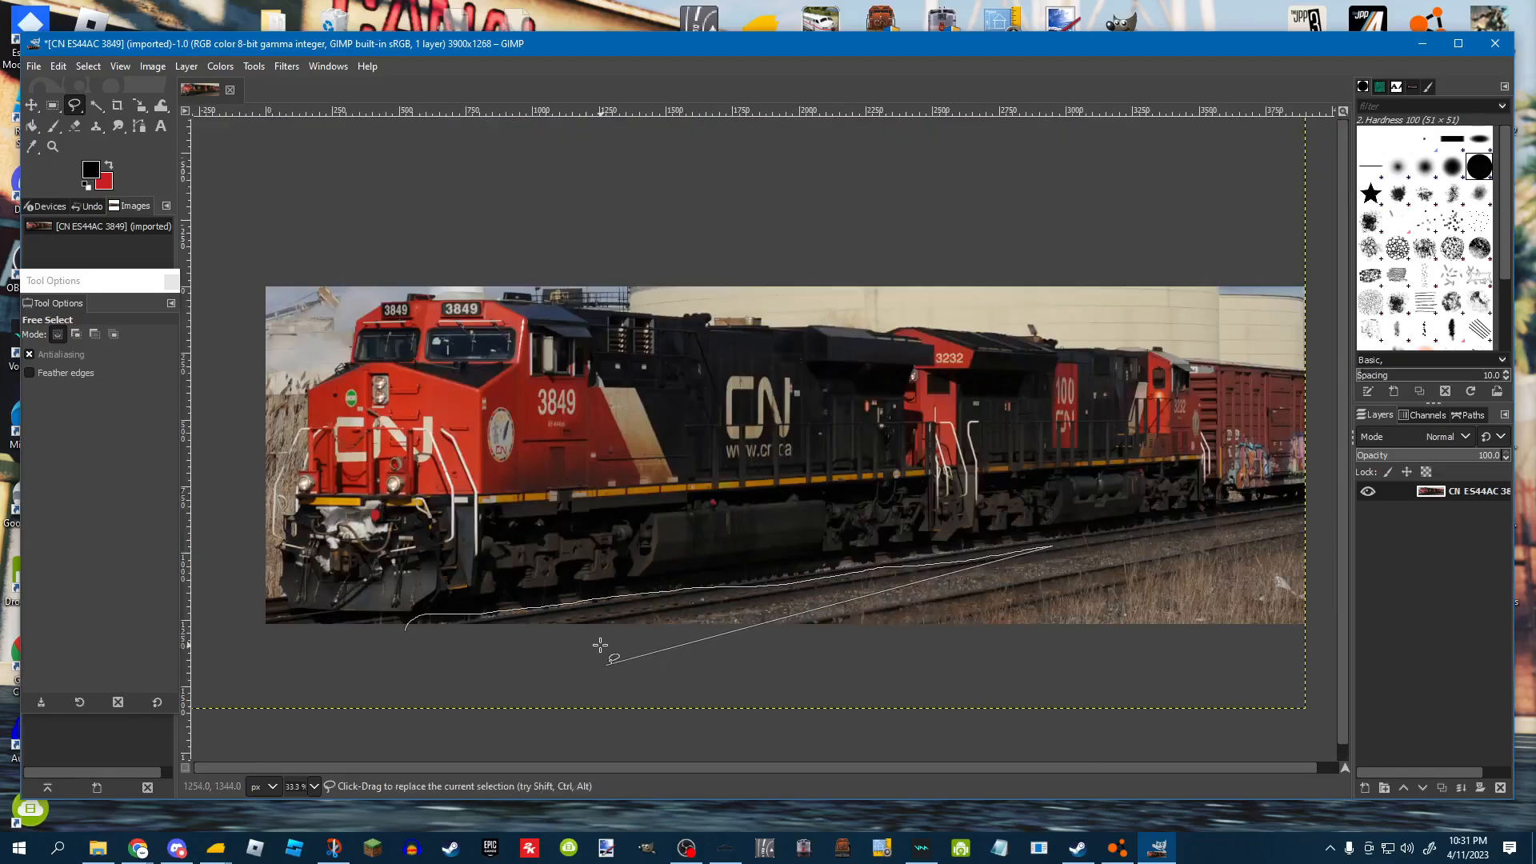
{"action": "left_click", "coordinate": [1295, 510]}
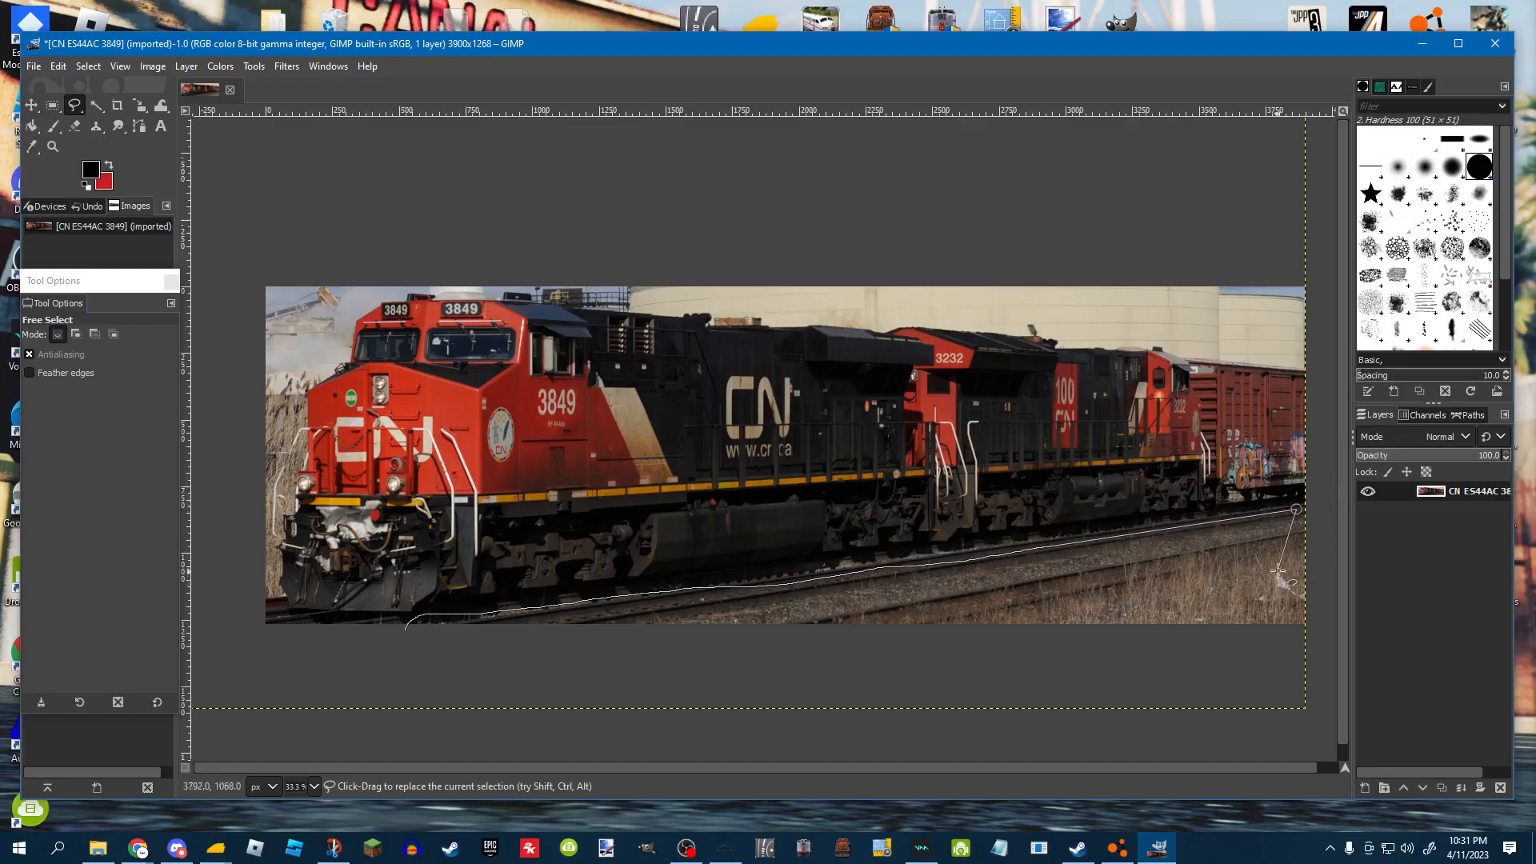
{"action": "left_click", "coordinate": [1329, 505]}
{"action": "left_click_drag", "start_coordinate": [1329, 464], "coordinate": [1325, 358]}
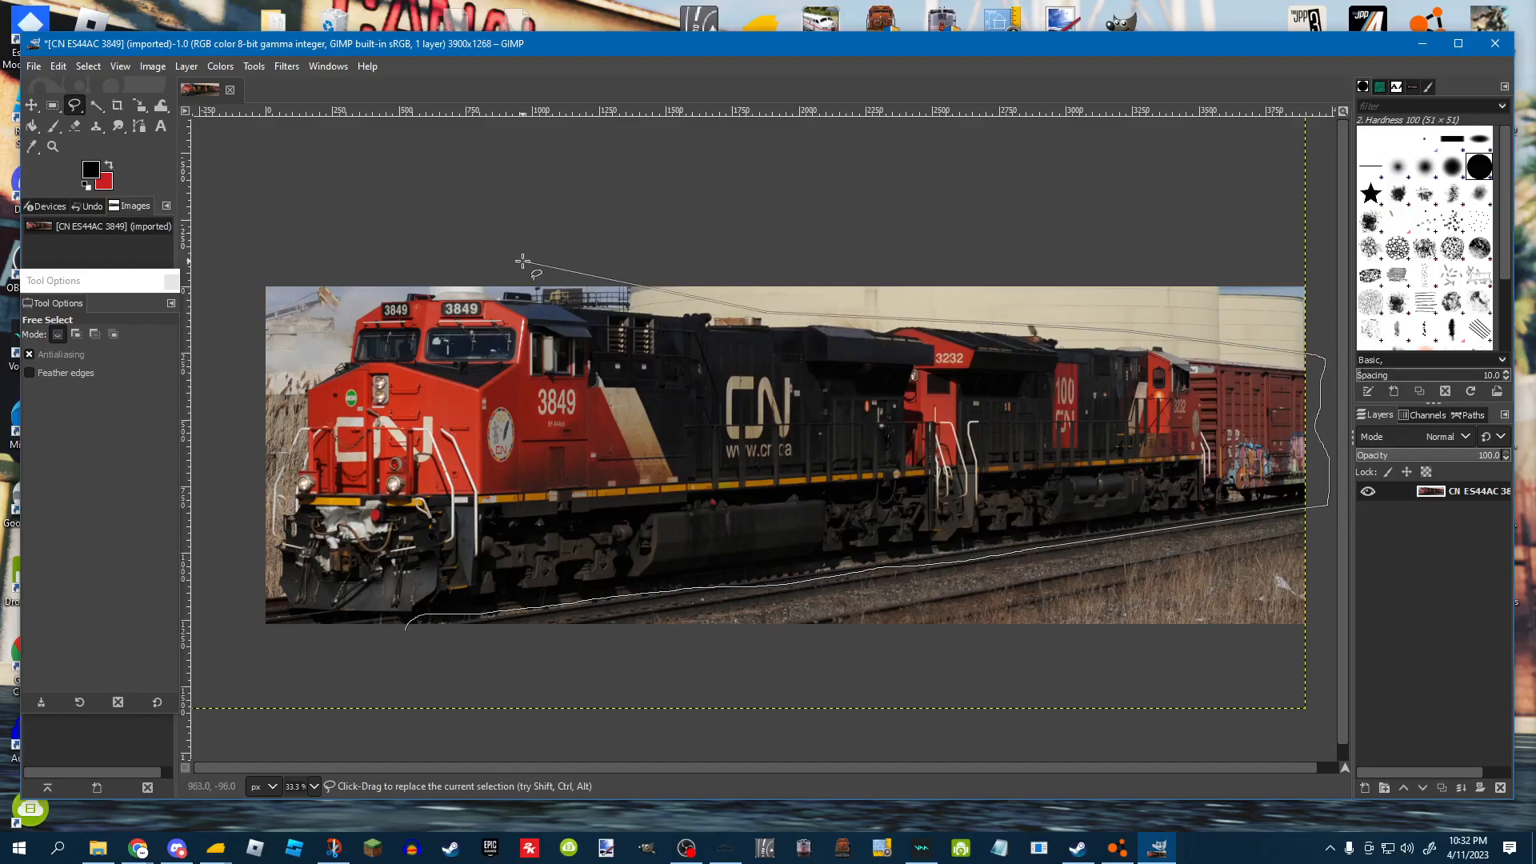
Continue the free selection outline over the cab roof and down the top of the nose of the lead locomotive.
{"action": "scroll", "coordinate": [509, 275], "scroll_direction": "up", "scroll_amount": 1}
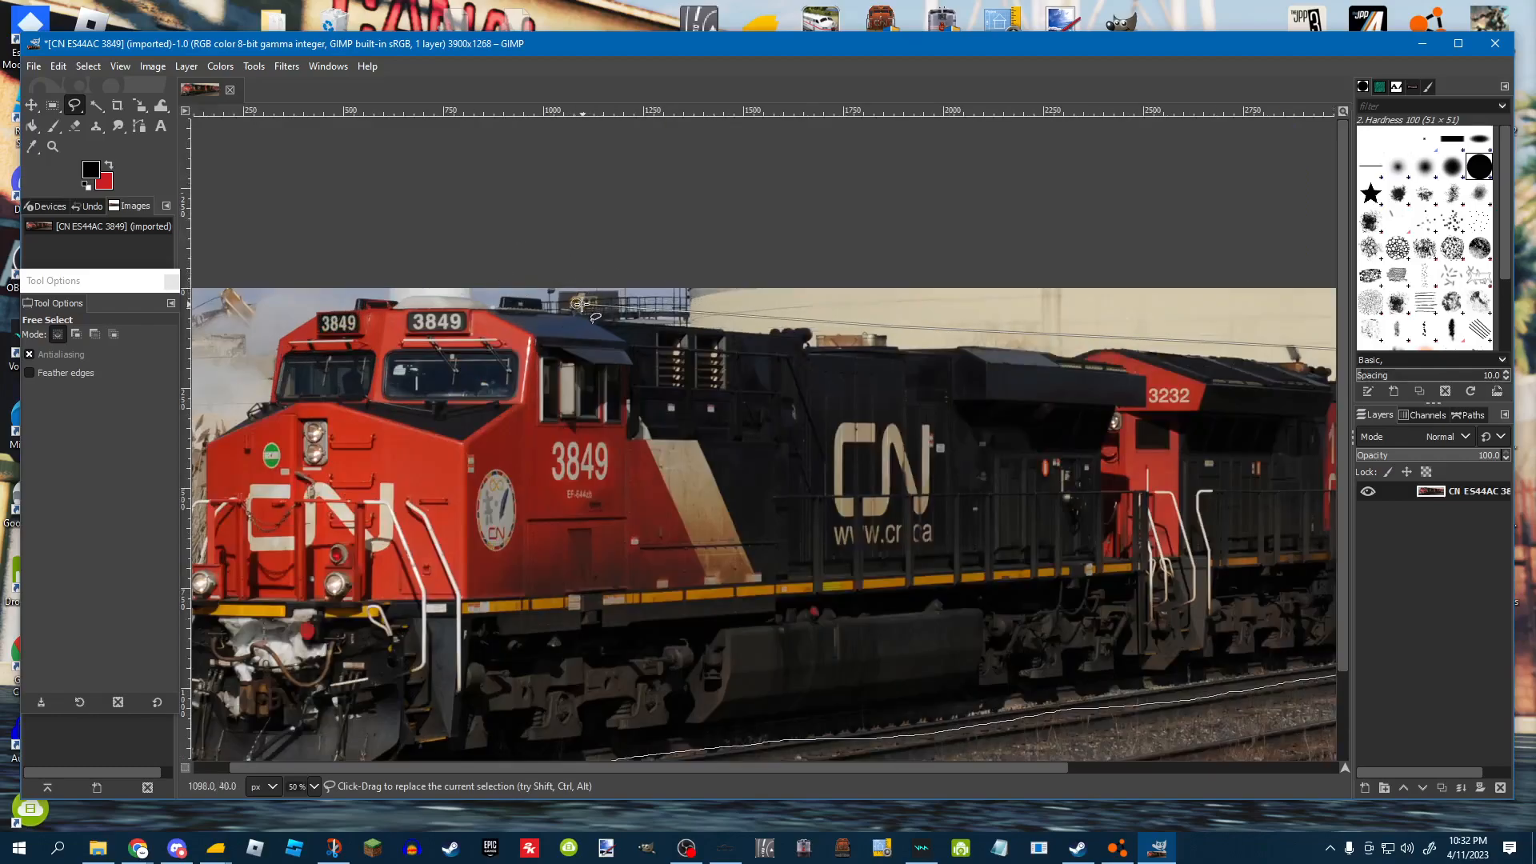
{"action": "left_click", "coordinate": [526, 293]}
{"action": "left_click", "coordinate": [327, 292]}
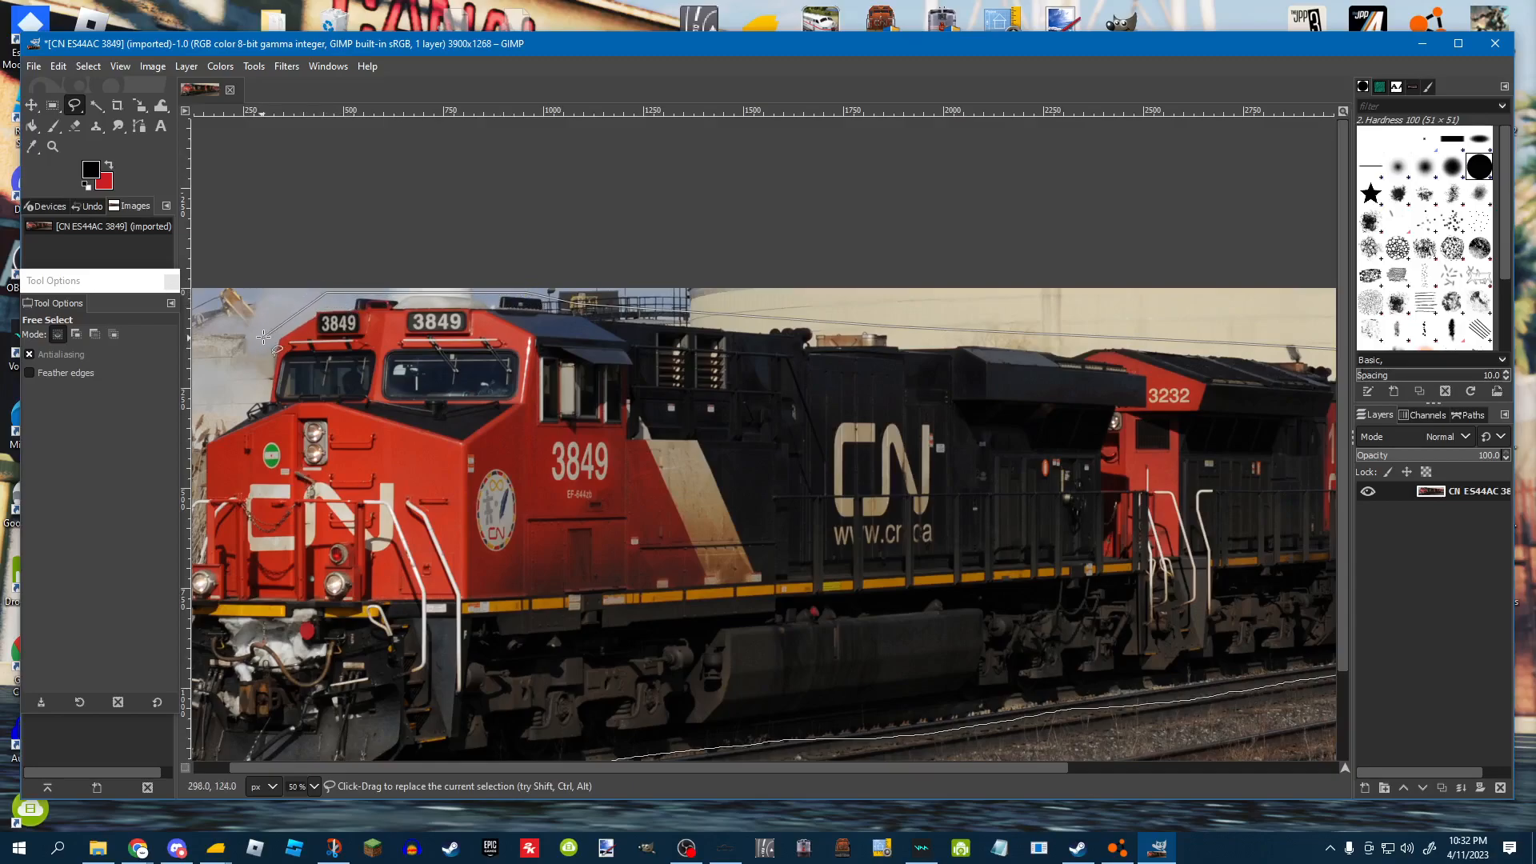
{"action": "left_click", "coordinate": [269, 332]}
{"action": "left_click", "coordinate": [258, 393]}
{"action": "left_click", "coordinate": [210, 428]}
Trace the outline down the front of the lead locomotive and close the free selection at its starting point.
{"action": "scroll", "coordinate": [838, 352], "scroll_direction": "right", "scroll_amount": 3}
{"action": "scroll", "coordinate": [1169, 407], "scroll_direction": "down", "scroll_amount": 3}
{"action": "scroll", "coordinate": [474, 468], "scroll_direction": "up", "scroll_amount": 3}
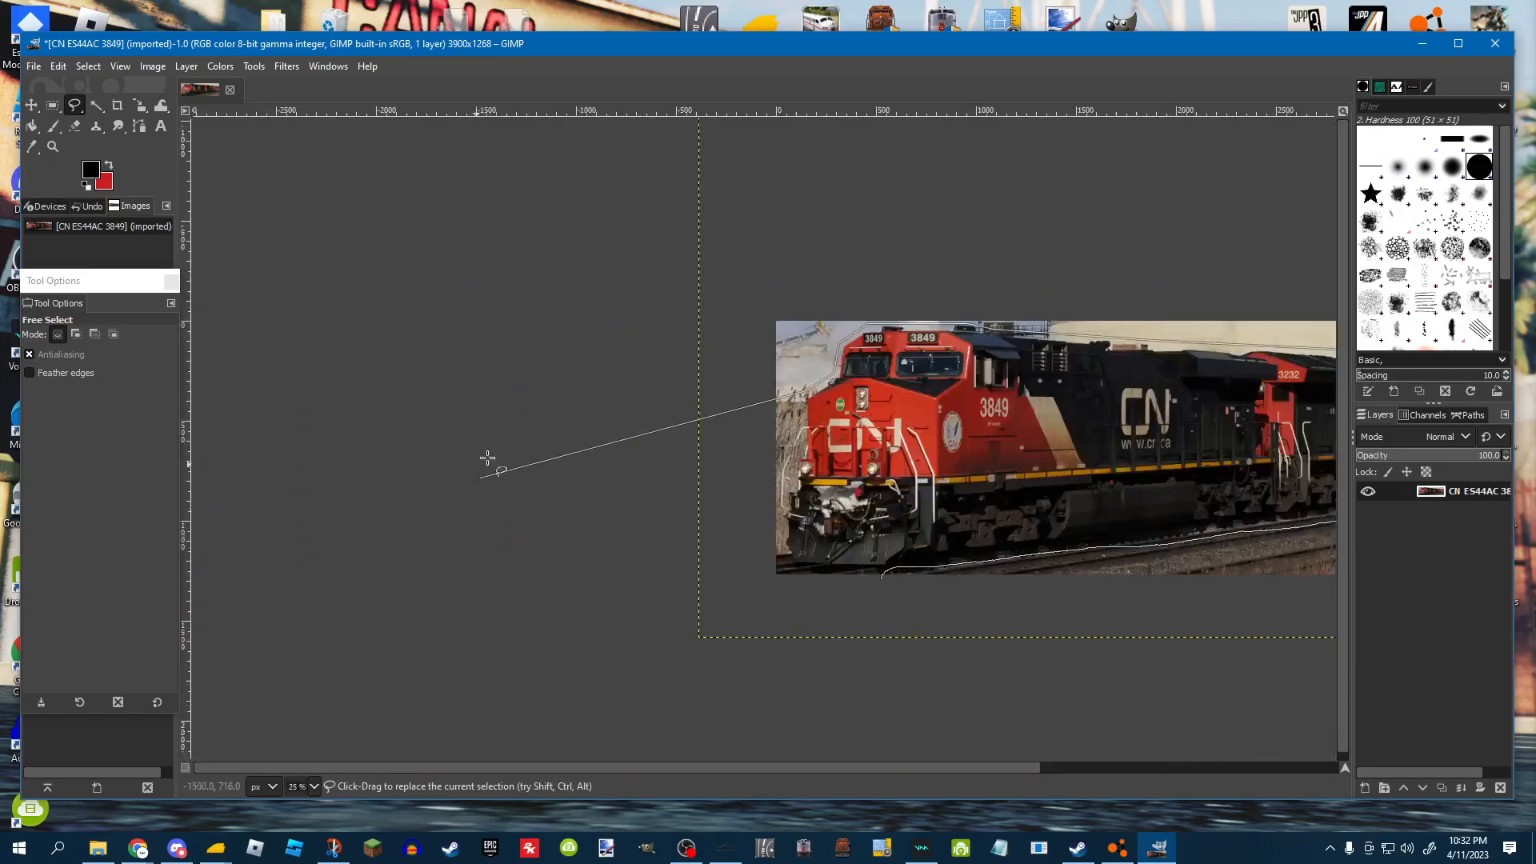
{"action": "scroll", "coordinate": [886, 368], "scroll_direction": "up", "scroll_amount": 2}
{"action": "left_click", "coordinate": [745, 480]}
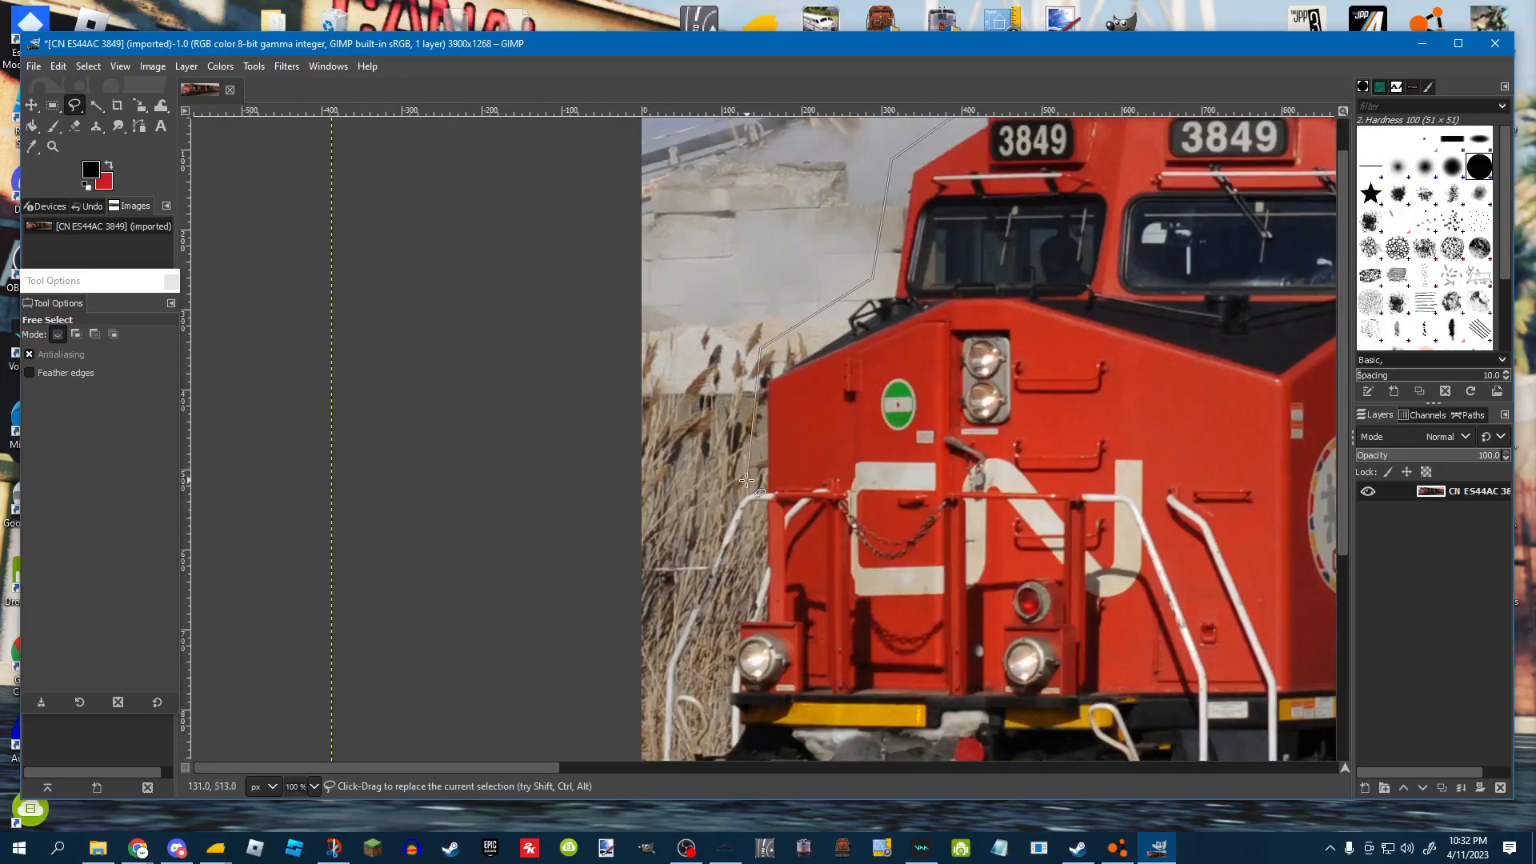
{"action": "scroll", "coordinate": [681, 600], "scroll_direction": "down", "scroll_amount": 2}
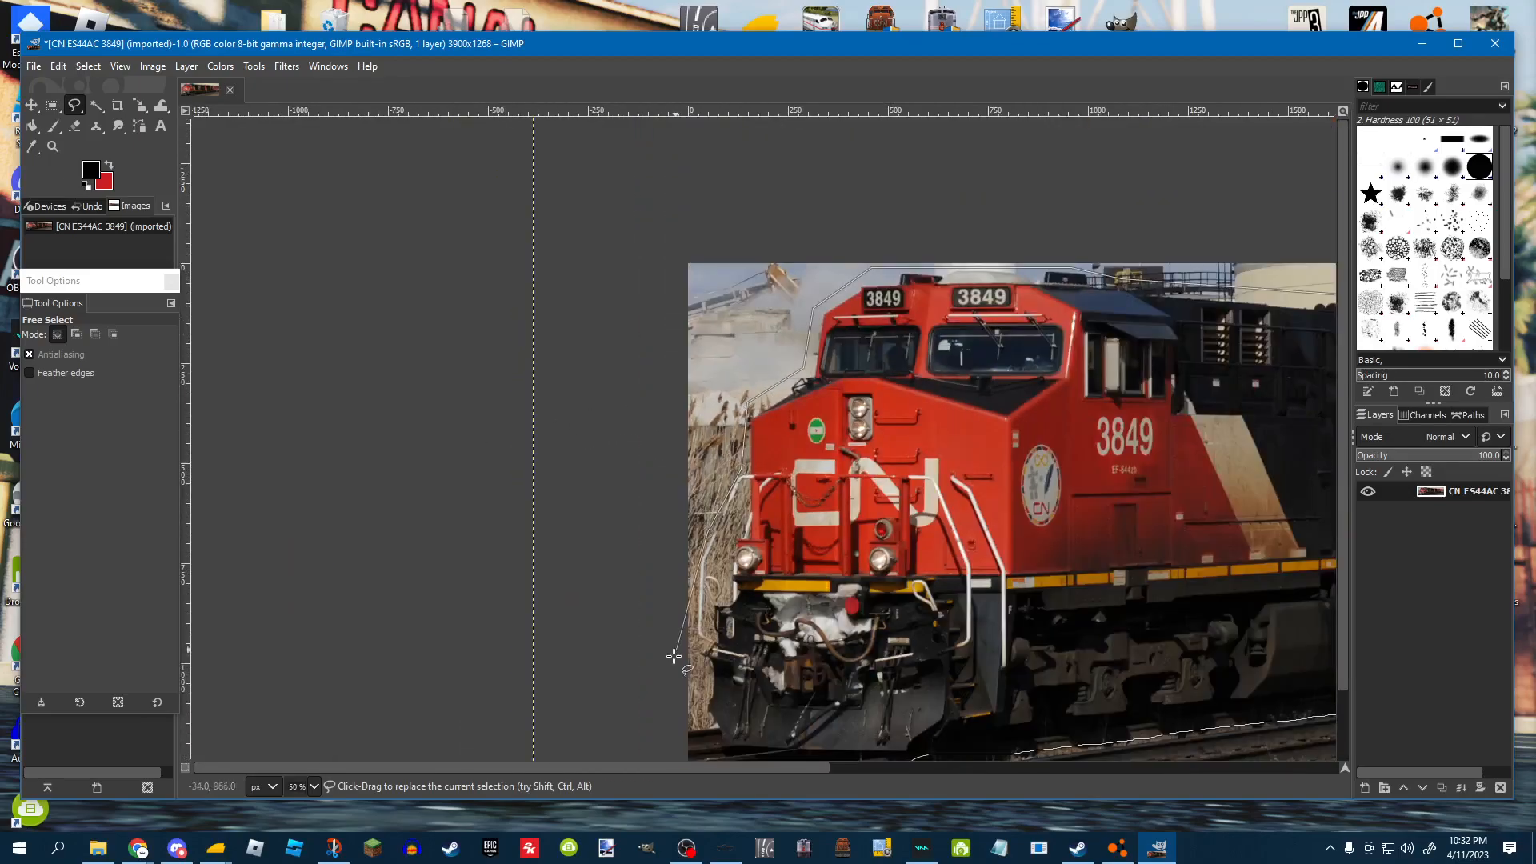
{"action": "scroll", "coordinate": [678, 632], "scroll_direction": "up", "scroll_amount": 1}
{"action": "left_click", "coordinate": [701, 528]}
{"action": "left_click", "coordinate": [703, 638]}
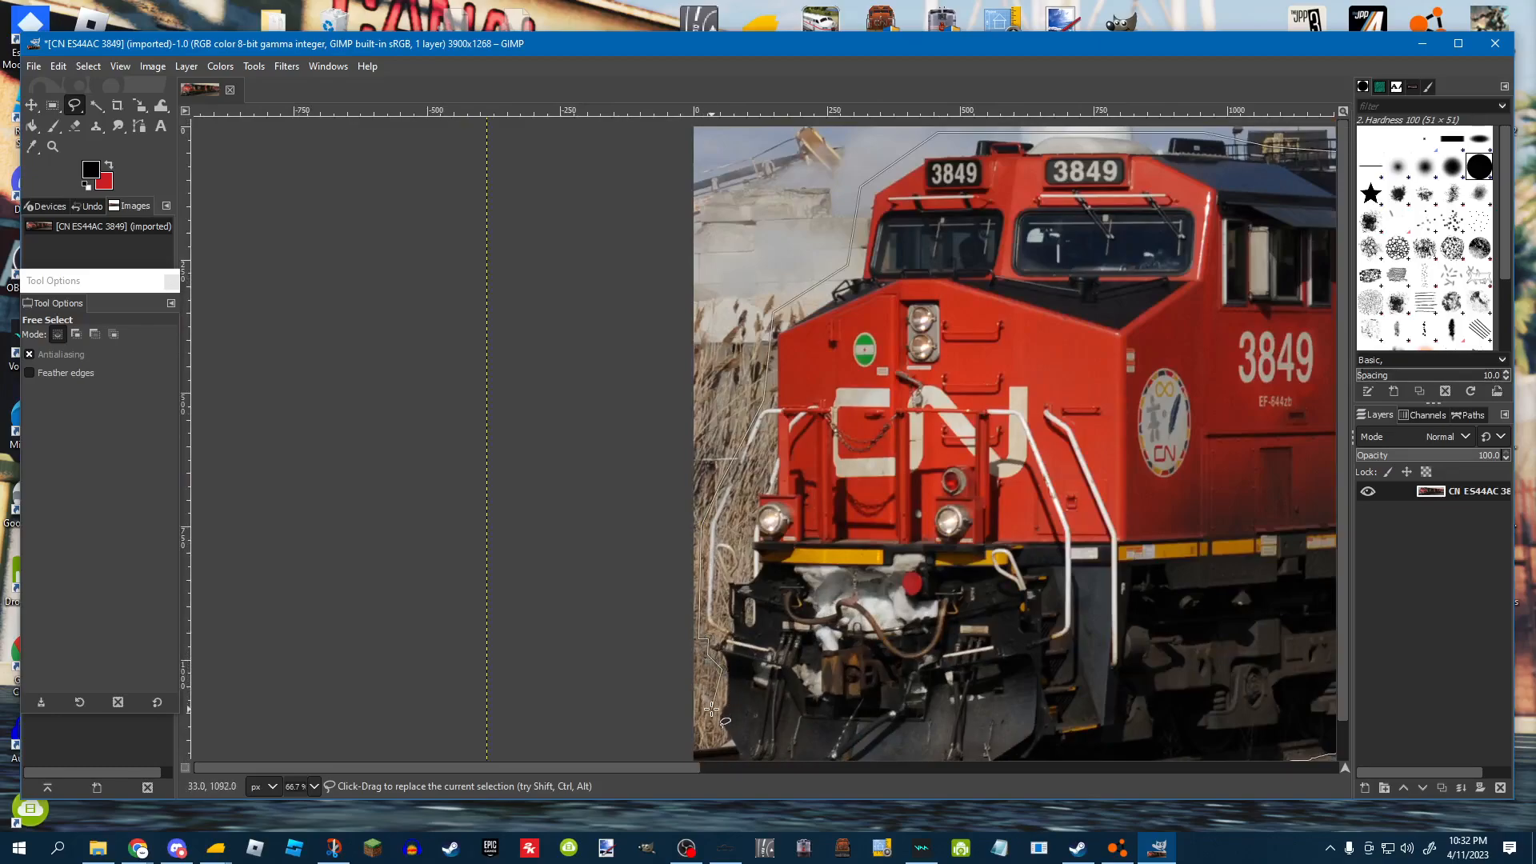
{"action": "scroll", "coordinate": [712, 709], "scroll_direction": "down", "scroll_amount": 1}
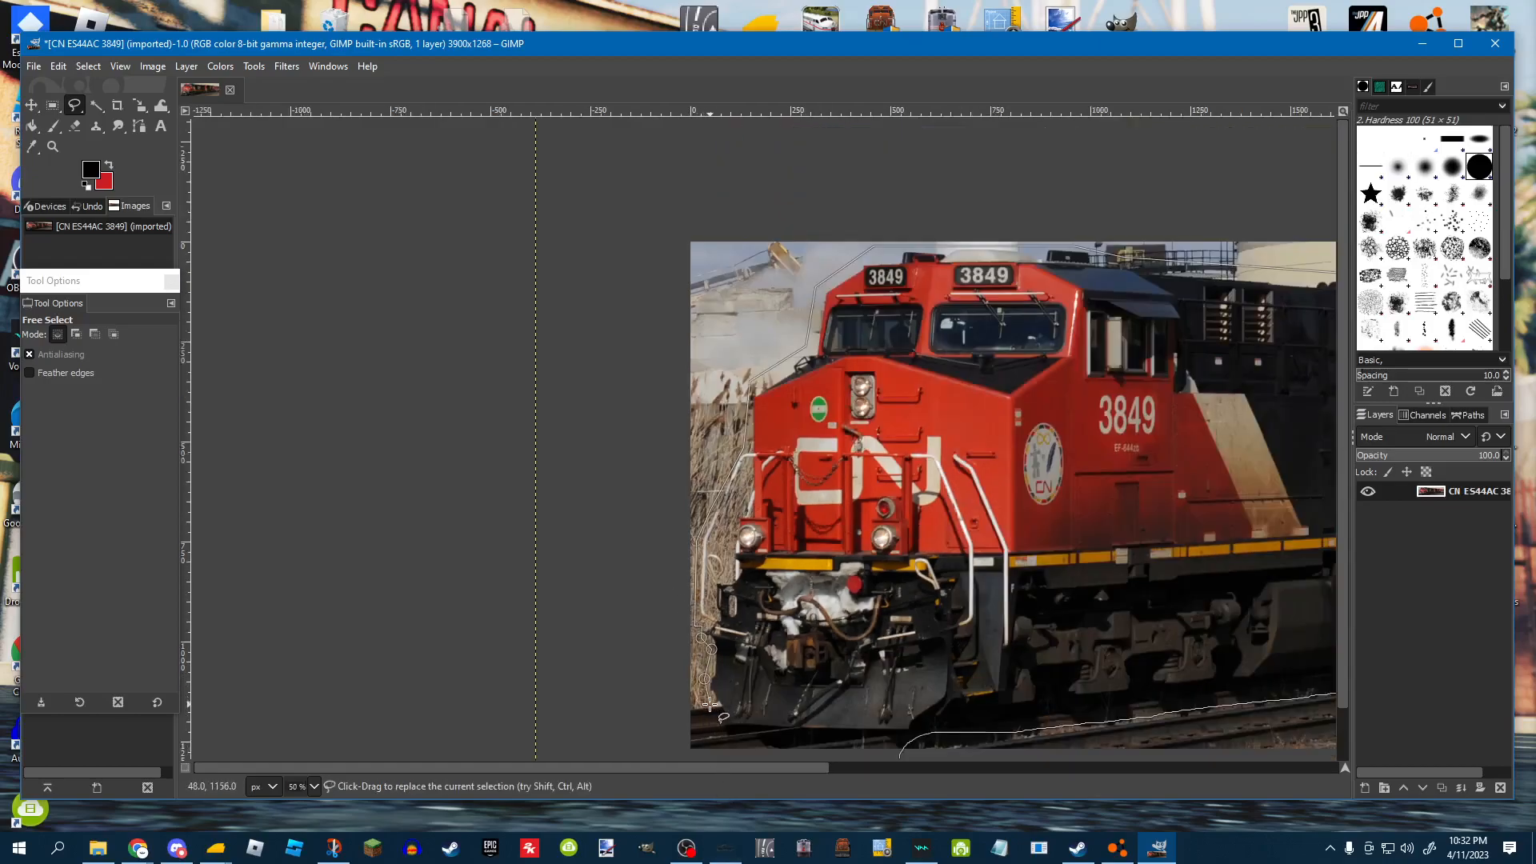
{"action": "scroll", "coordinate": [721, 730], "scroll_direction": "down", "scroll_amount": 3}
{"action": "scroll", "coordinate": [796, 669], "scroll_direction": "up", "scroll_amount": 2}
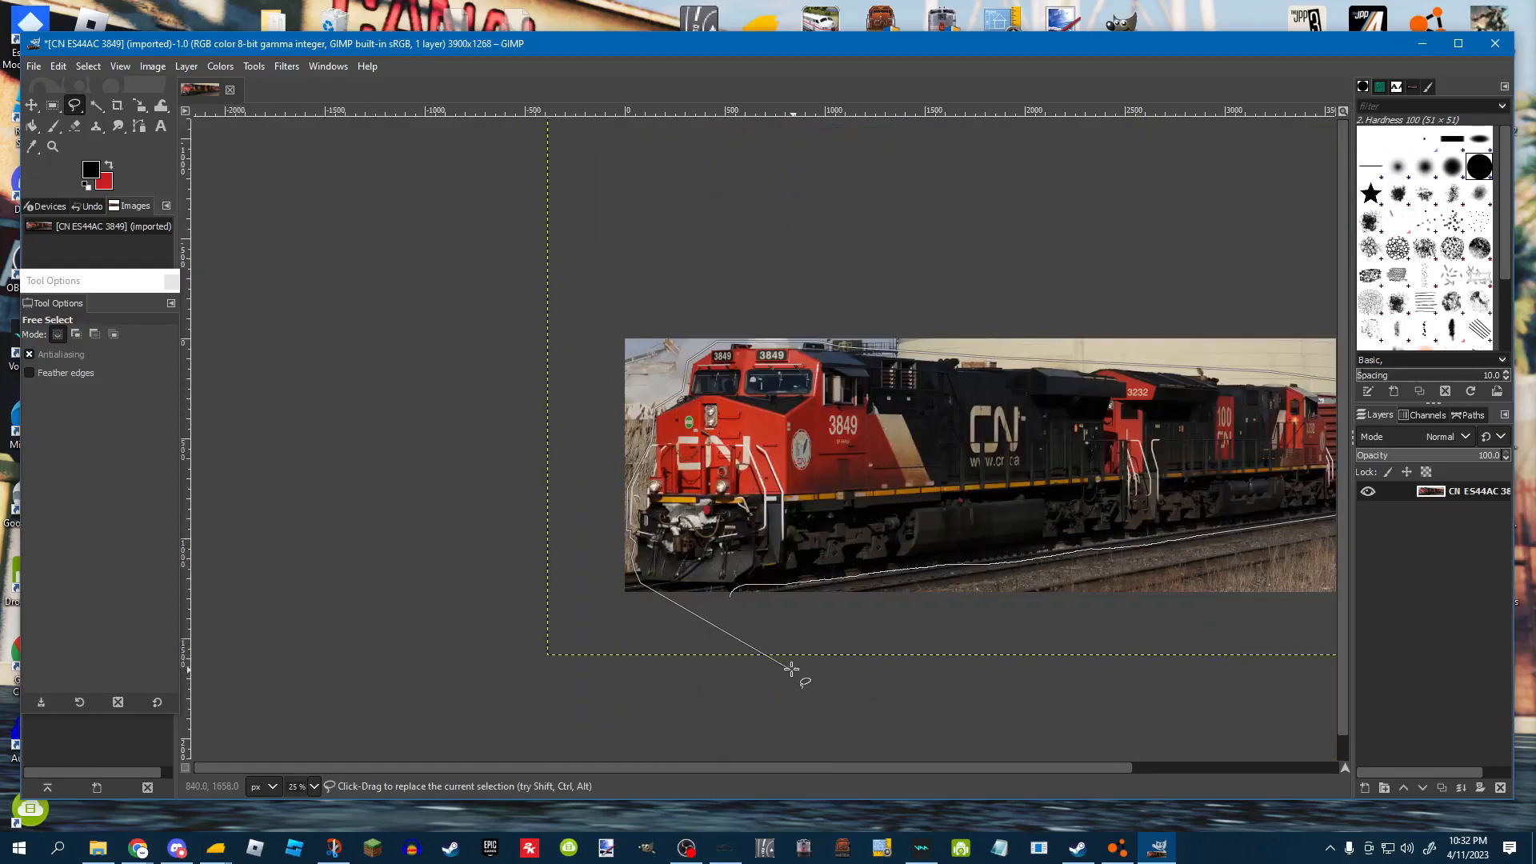
{"action": "left_click", "coordinate": [708, 573]}
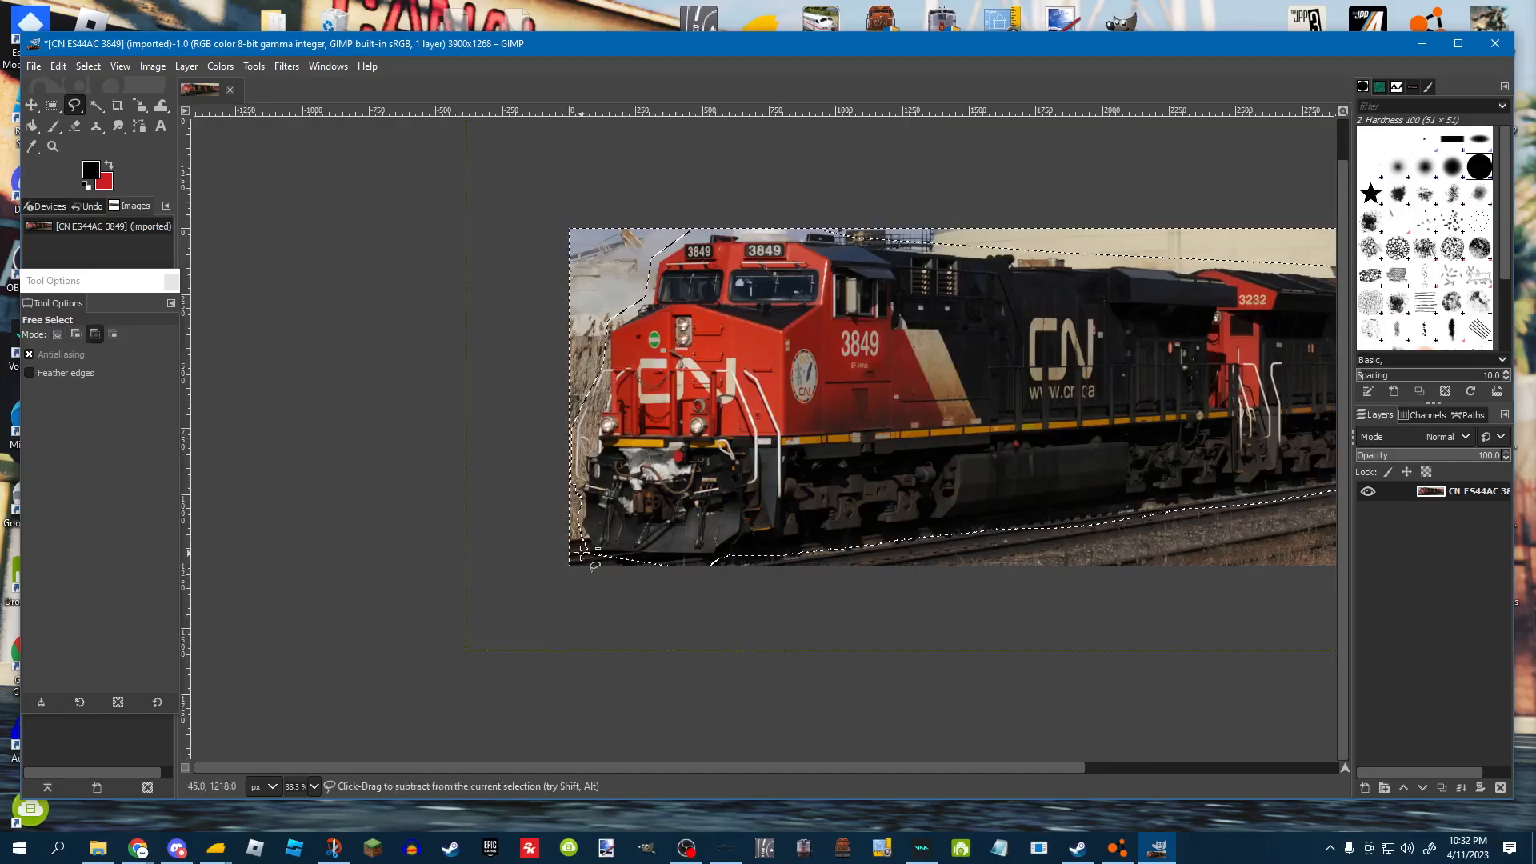
Make the background around the locomotives transparent with Color to Alpha, transparency threshold 1.000.
{"action": "scroll", "coordinate": [195, 699], "scroll_direction": "down", "scroll_amount": 1, "text": "ctrl"}
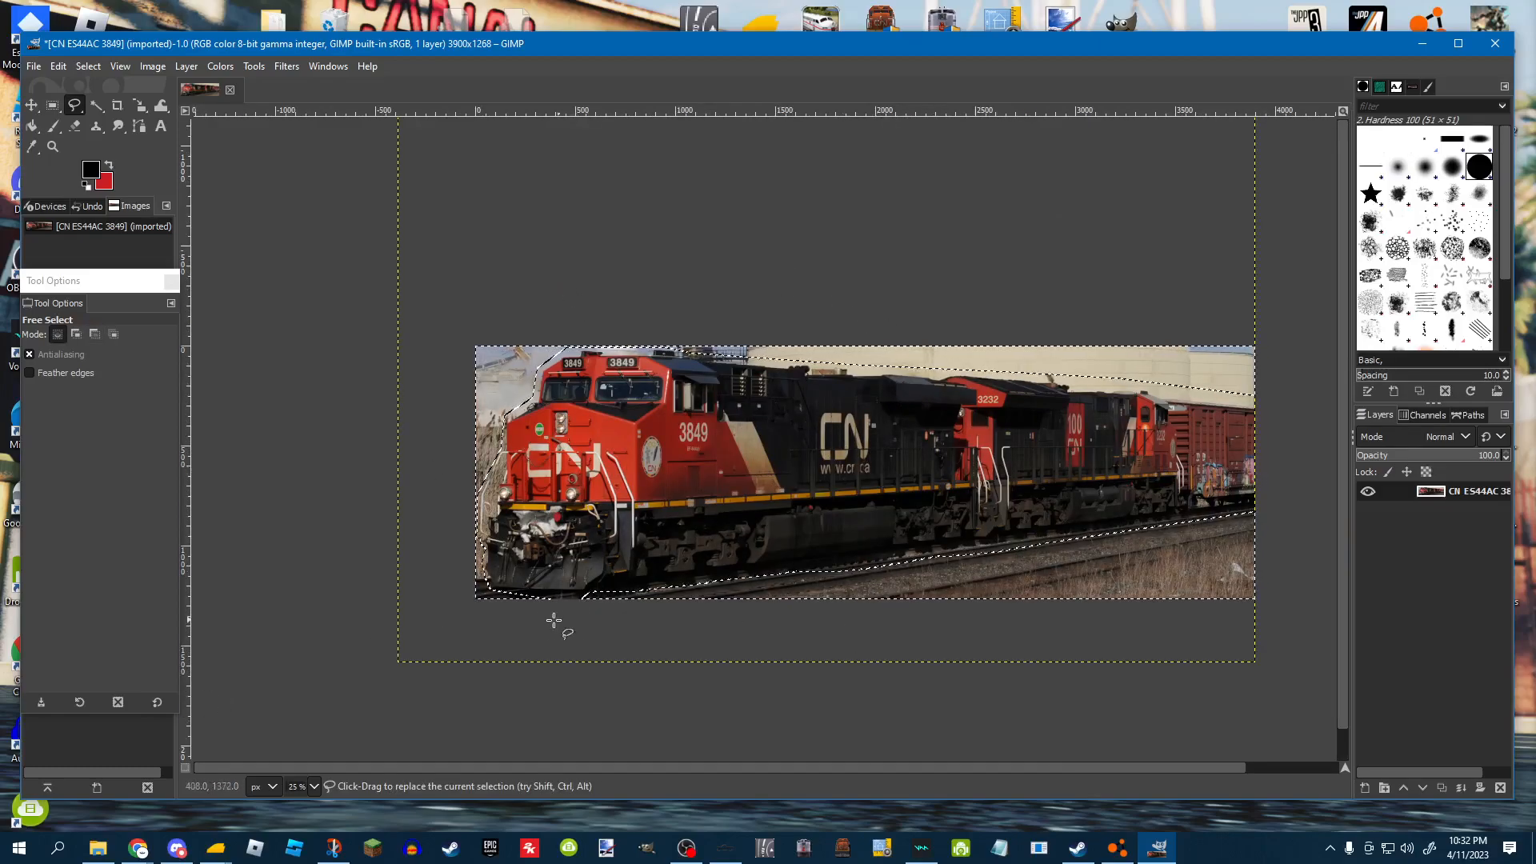
{"action": "left_click", "coordinate": [224, 67]}
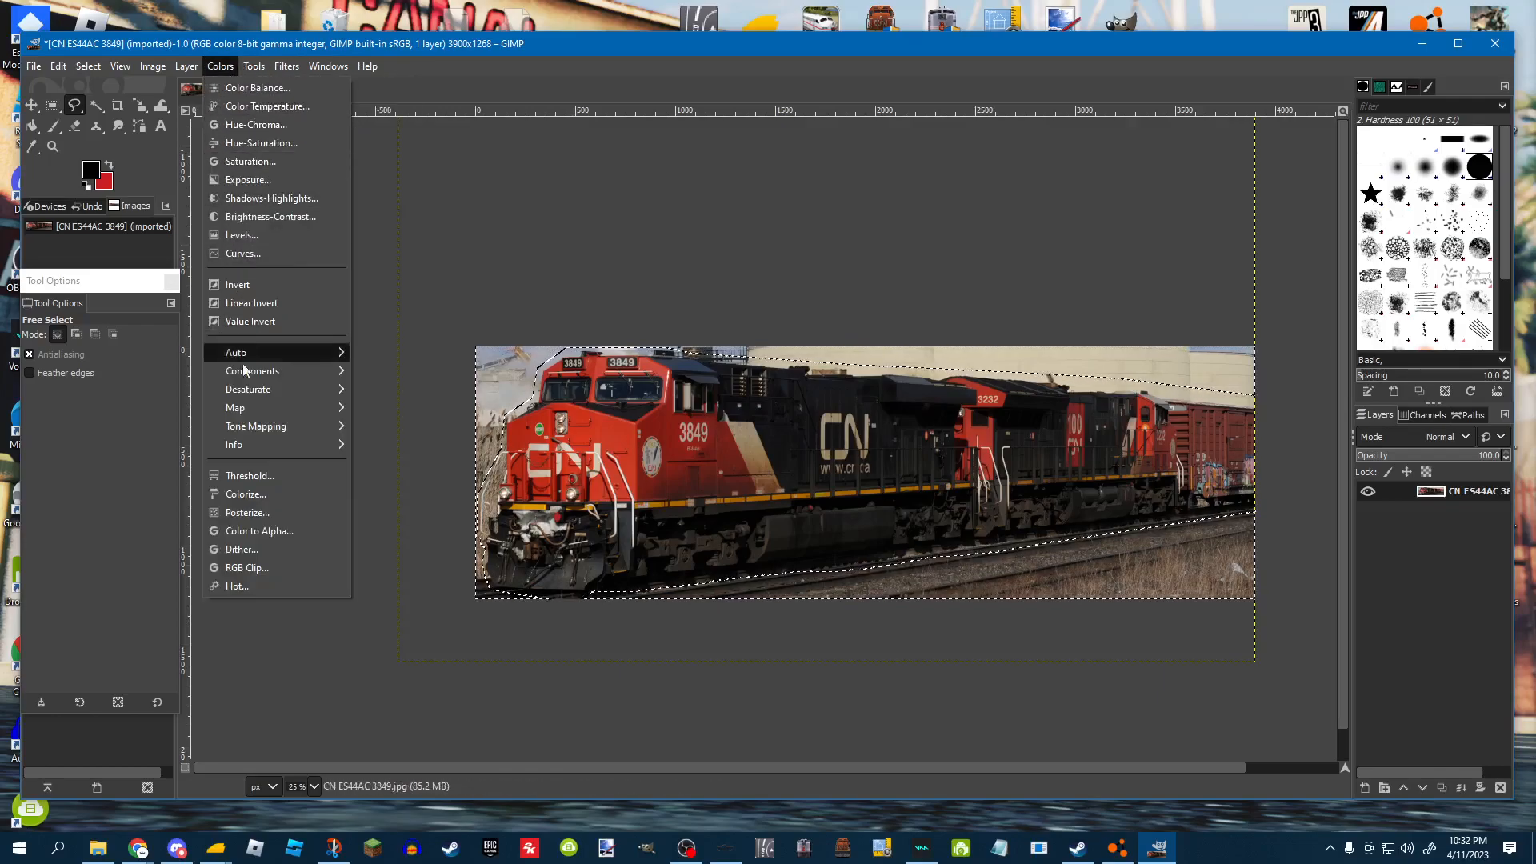
{"action": "left_click", "coordinate": [256, 538]}
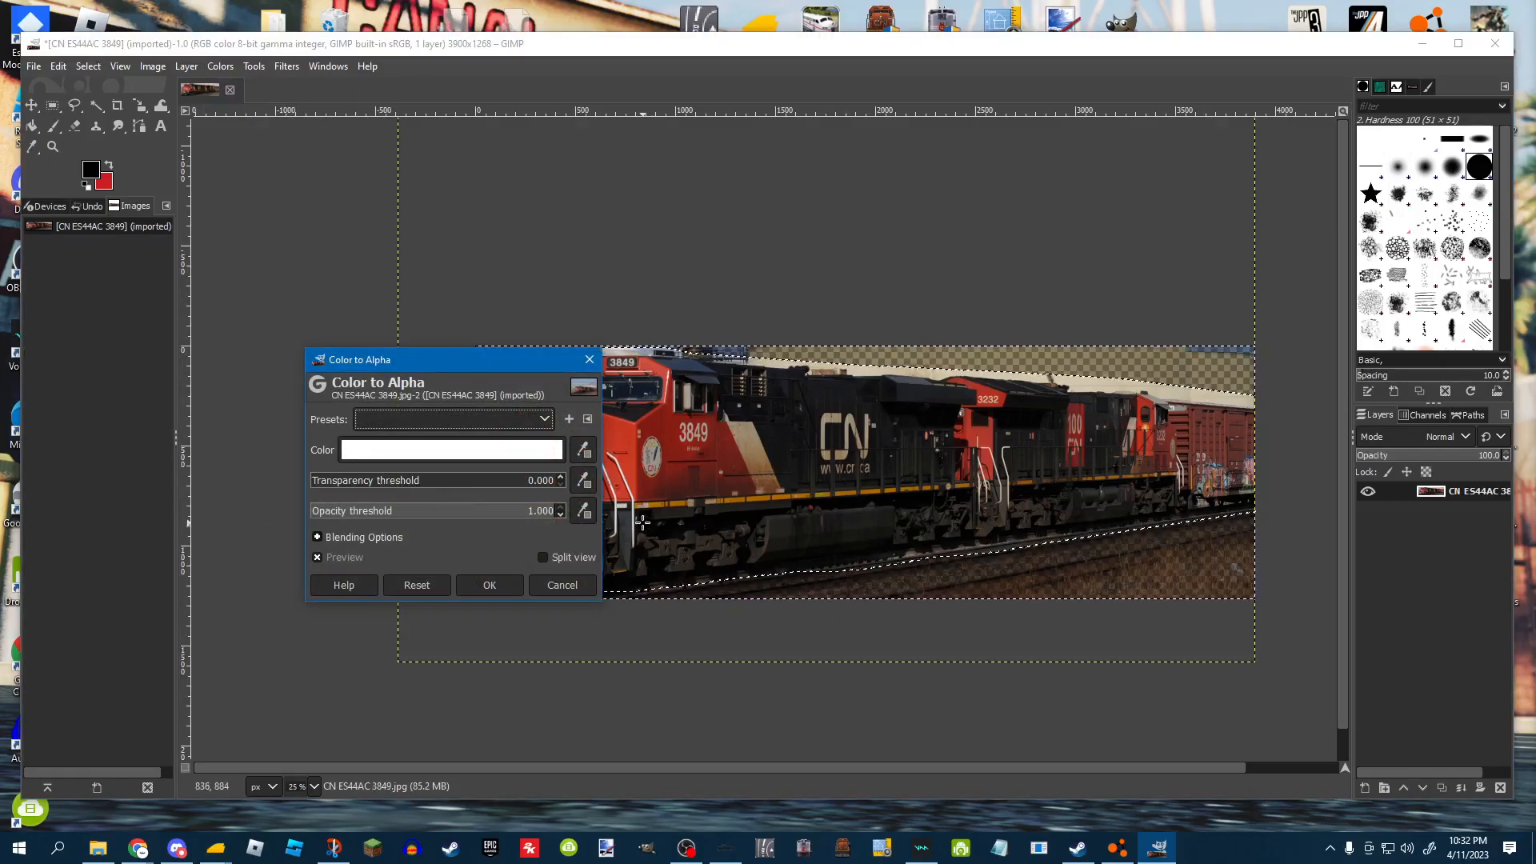
{"action": "left_click_drag", "start_coordinate": [328, 482], "coordinate": [570, 482]}
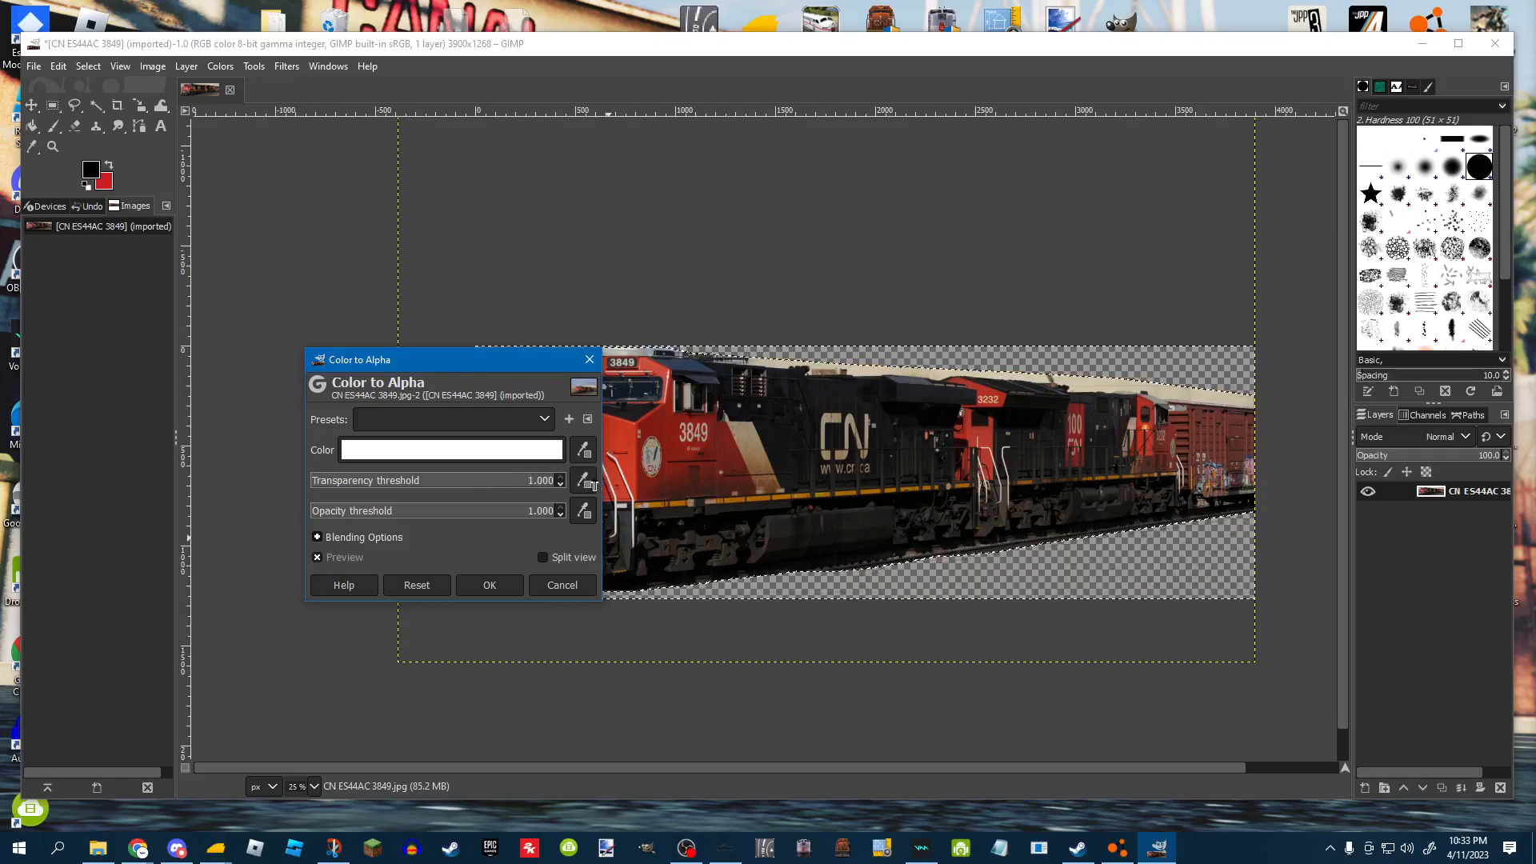
{"action": "left_click_drag", "start_coordinate": [476, 488], "coordinate": [700, 491]}
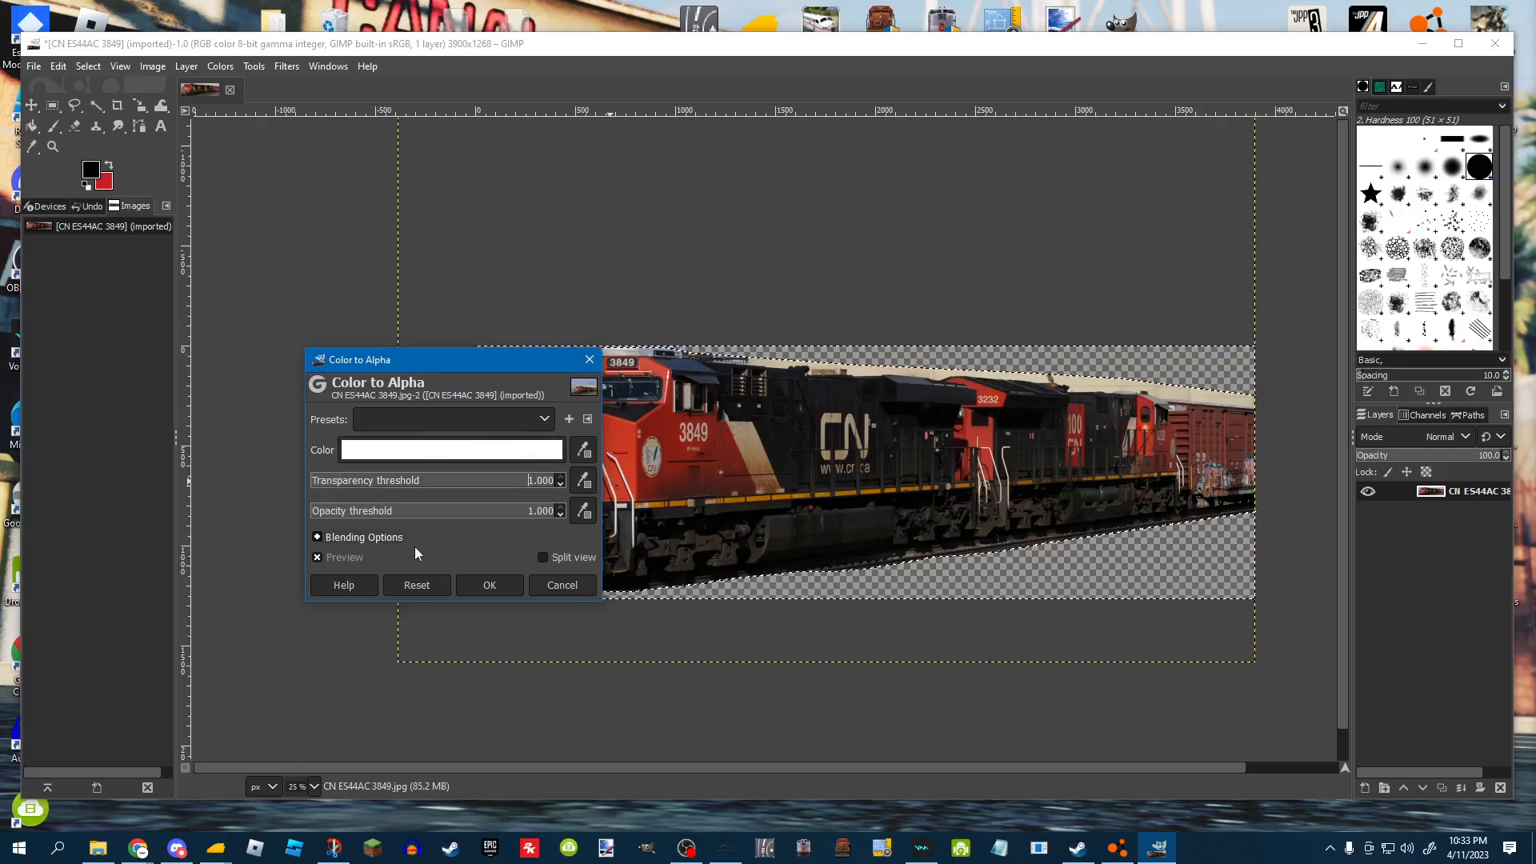
{"action": "left_click", "coordinate": [499, 589]}
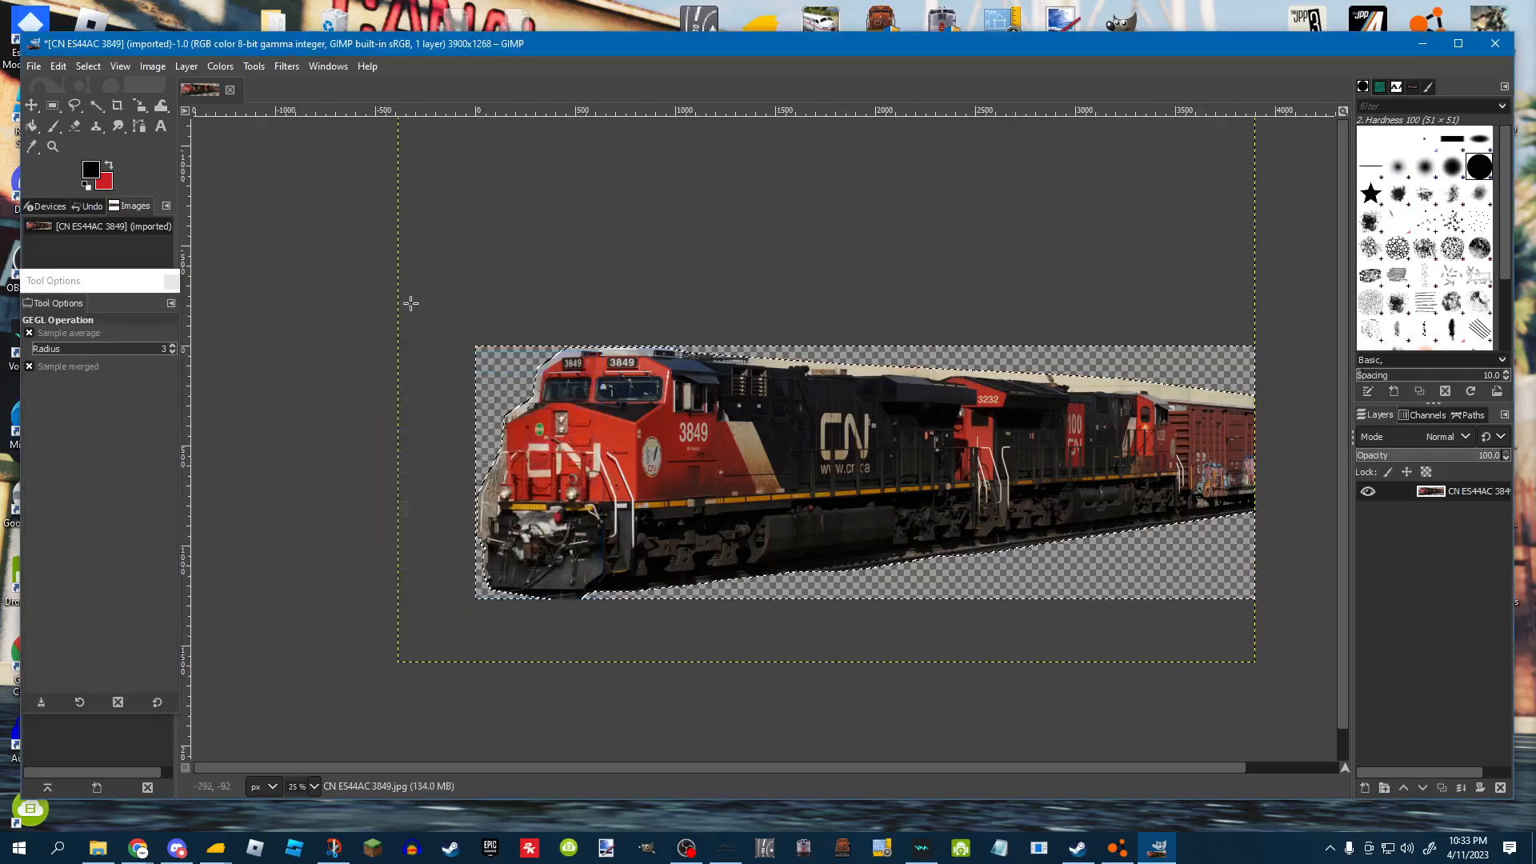
Remove the selection with the Rectangle Select tool and zoom in on the cab front.
{"action": "left_click", "coordinate": [52, 105]}
{"action": "left_click", "coordinate": [970, 421]}
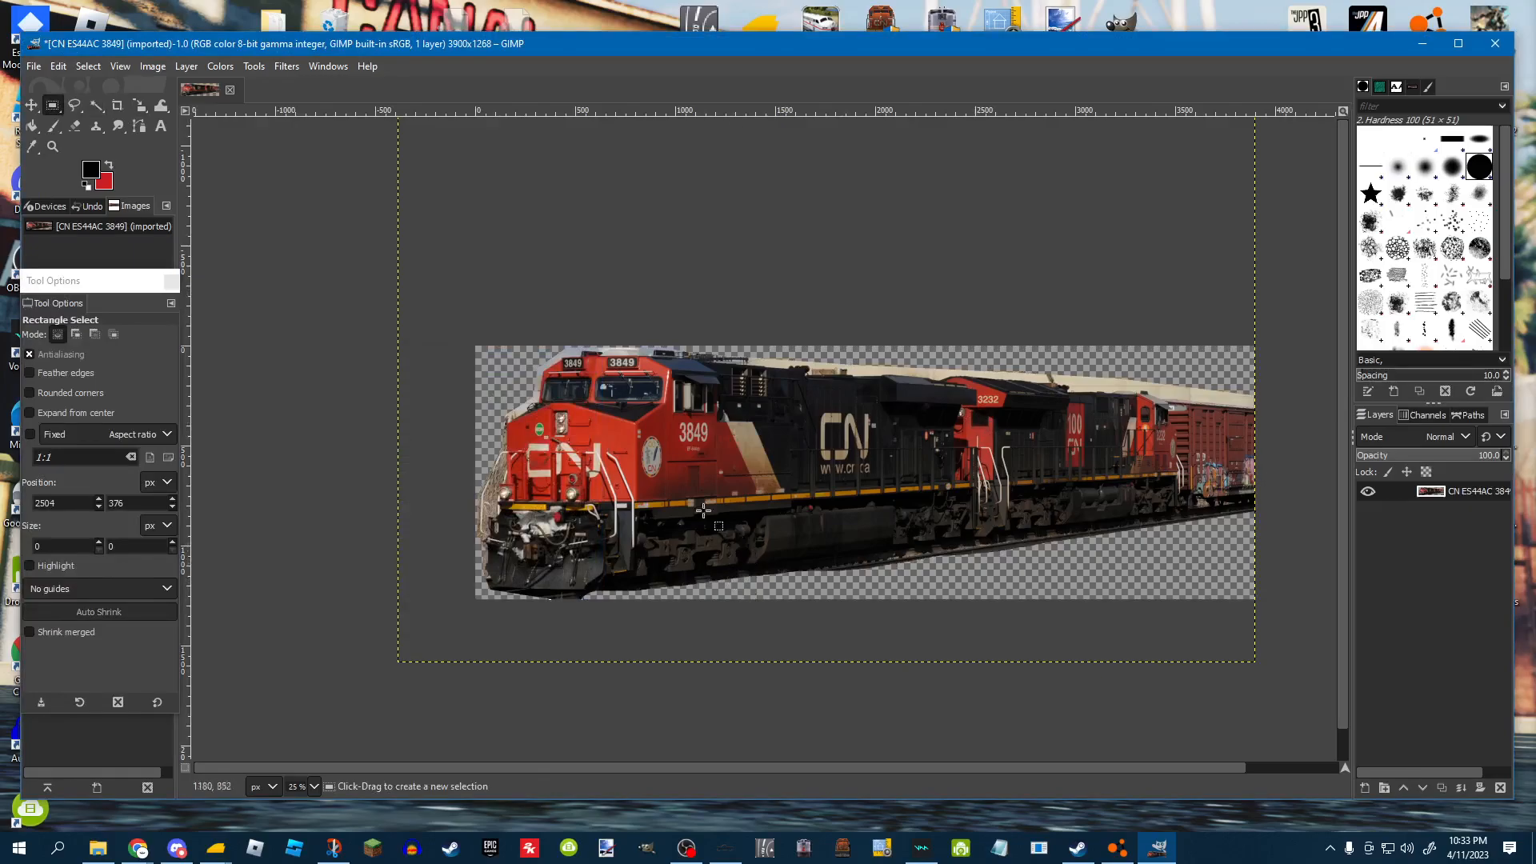
{"action": "scroll", "coordinate": [733, 533], "scroll_direction": "up", "scroll_amount": 6}
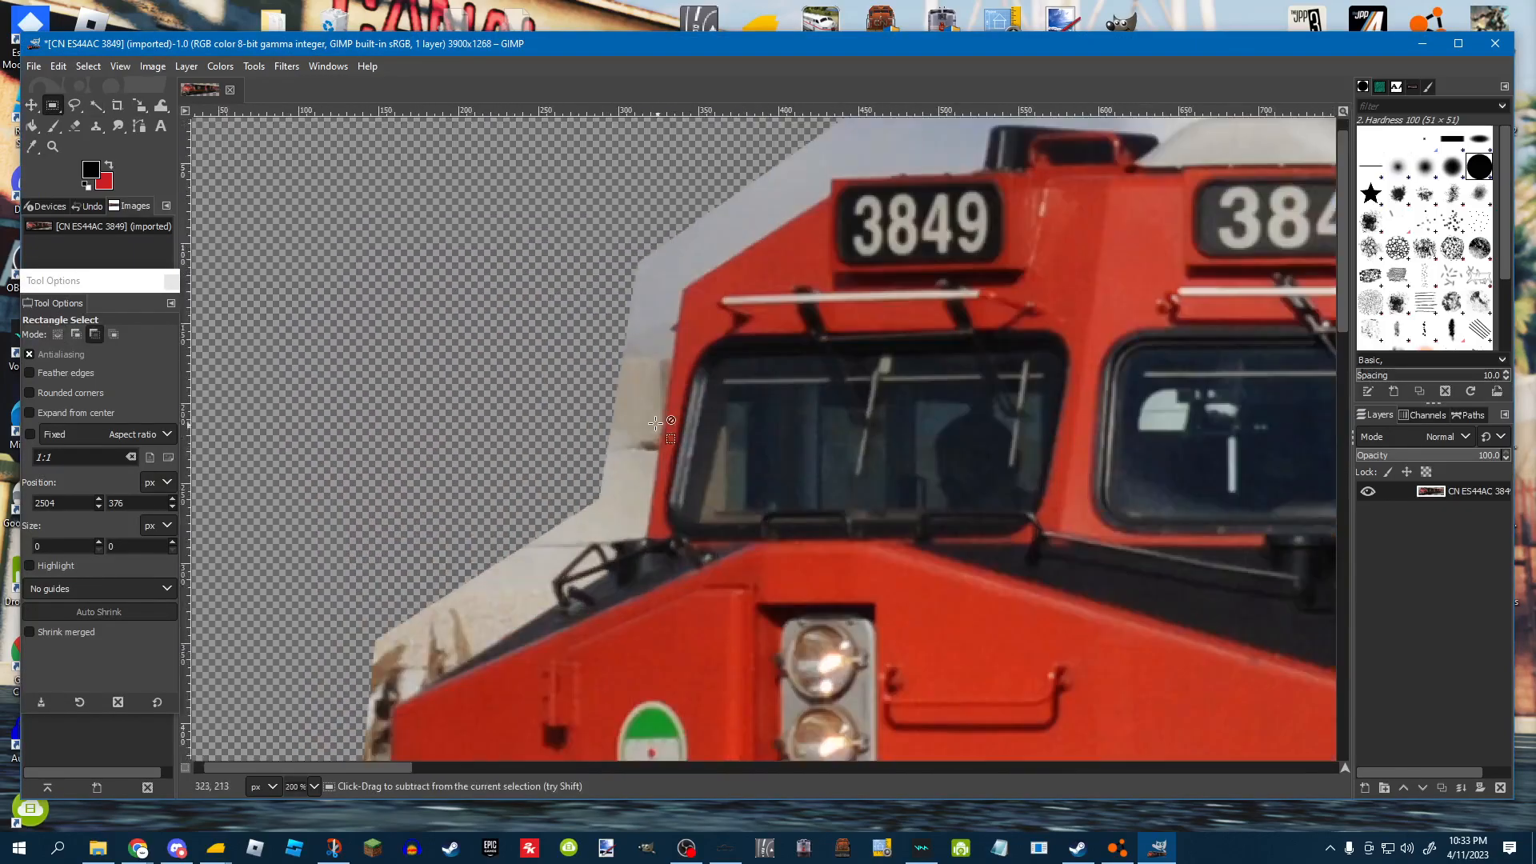
{"action": "scroll", "coordinate": [659, 425], "scroll_direction": "up", "scroll_amount": 2}
Erase leftover background beside the cab front using the Eraser at size 20, spacing 1.0 and force 100.
{"action": "key", "text": "shift+e"}
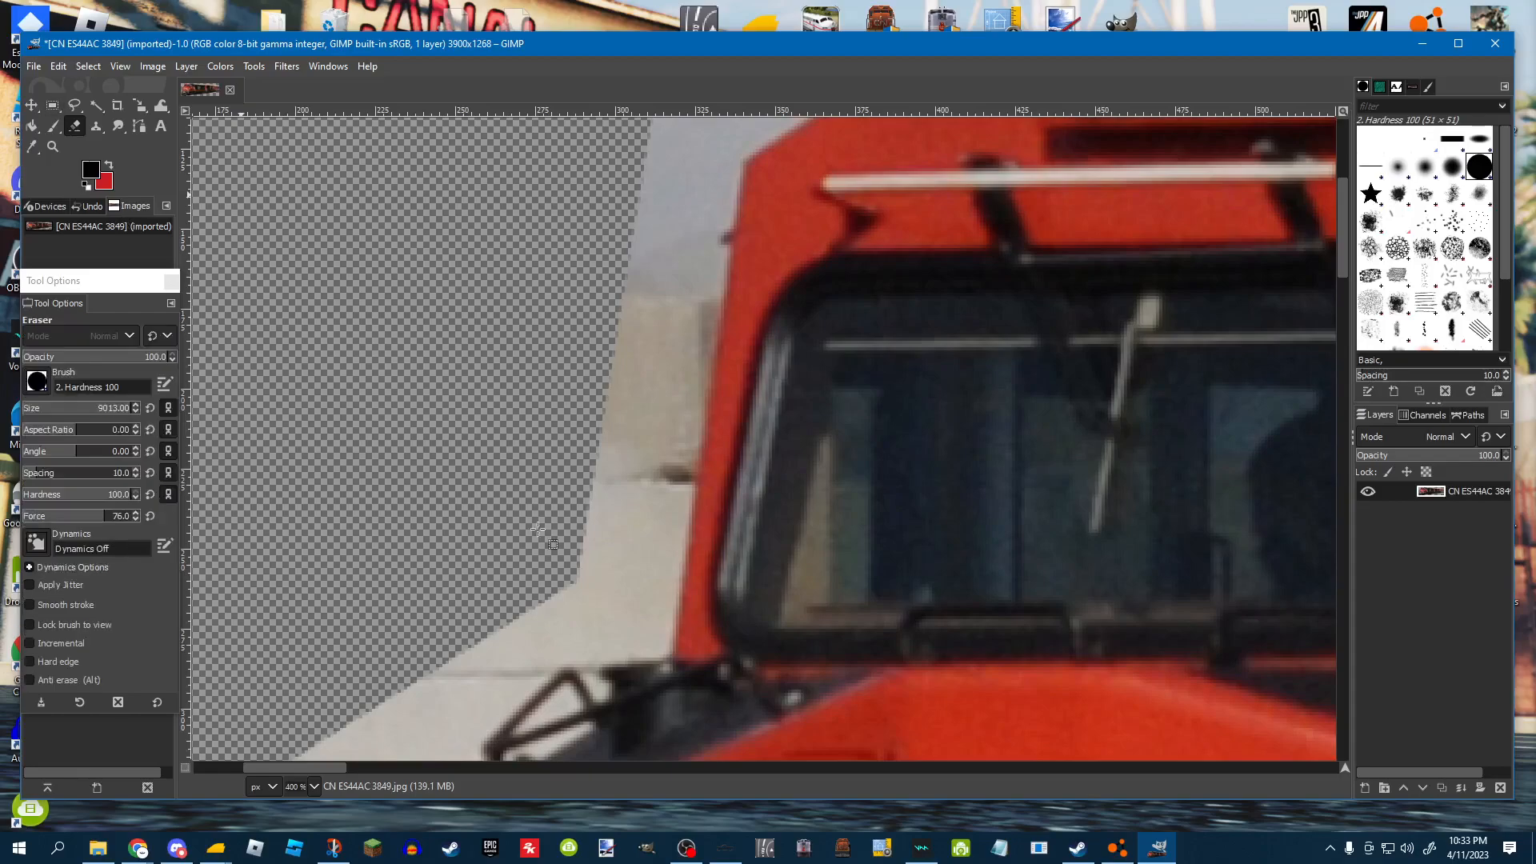
{"action": "left_click", "coordinate": [59, 411]}
{"action": "left_click_drag", "start_coordinate": [46, 421], "coordinate": [46, 420]}
{"action": "mouse_move", "coordinate": [575, 381]}
{"action": "left_mouse_down"}
{"action": "mouse_move", "coordinate": [566, 371]}
{"action": "mouse_move", "coordinate": [579, 422]}
{"action": "mouse_move", "coordinate": [567, 450]}
{"action": "mouse_move", "coordinate": [566, 412]}
{"action": "left_mouse_up"}
{"action": "left_click_drag", "start_coordinate": [59, 479], "coordinate": [3, 522]}
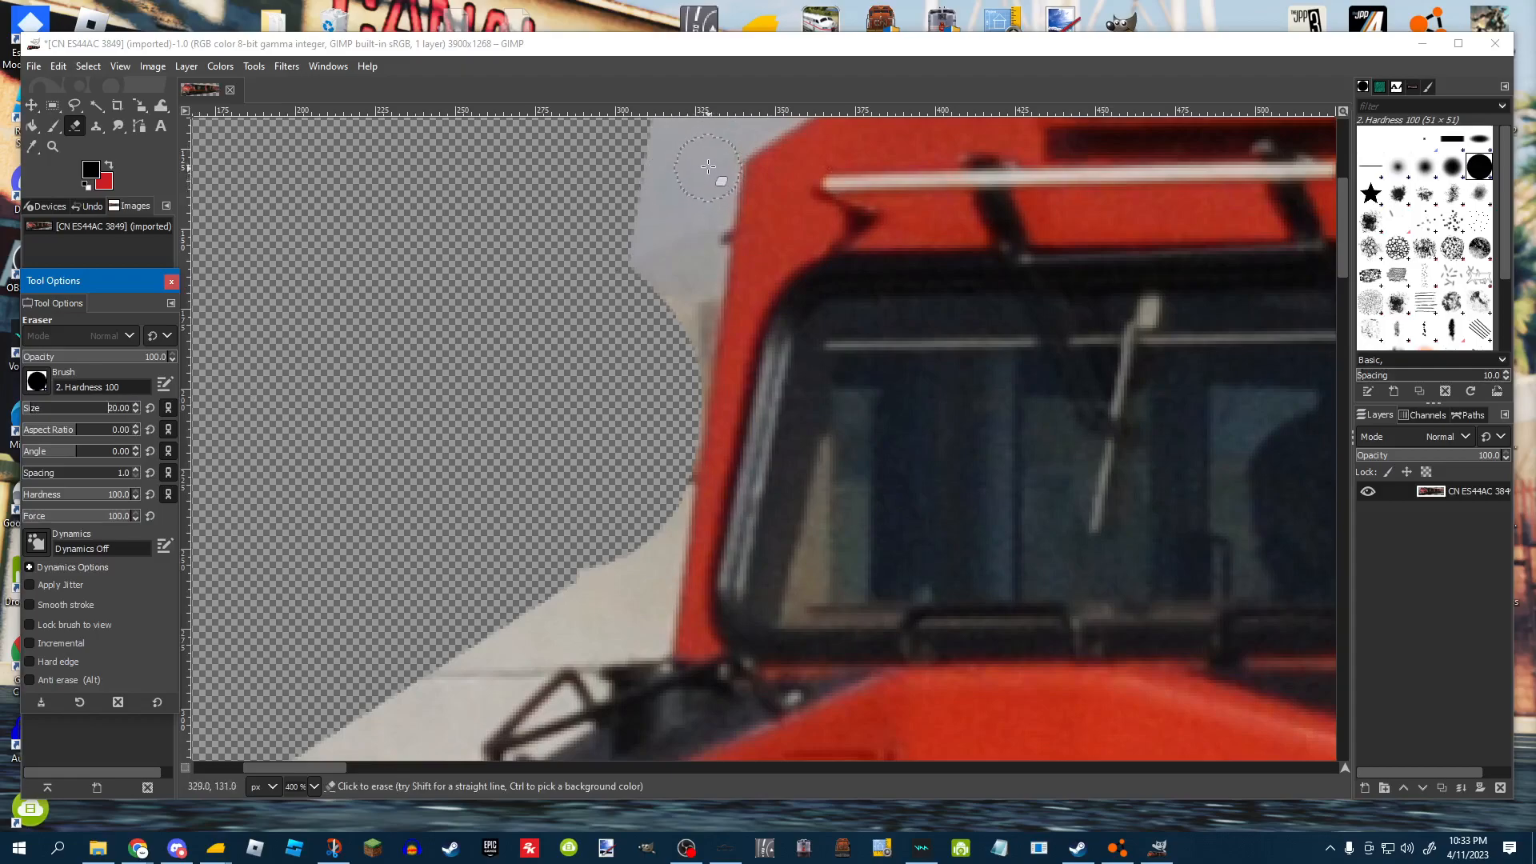
{"action": "left_click", "coordinate": [709, 193]}
{"action": "mouse_move", "coordinate": [709, 193]}
{"action": "left_mouse_down"}
{"action": "mouse_move", "coordinate": [645, 539]}
{"action": "mouse_move", "coordinate": [675, 491]}
{"action": "mouse_move", "coordinate": [651, 559]}
{"action": "mouse_move", "coordinate": [661, 542]}
{"action": "mouse_move", "coordinate": [656, 638]}
{"action": "left_mouse_up"}
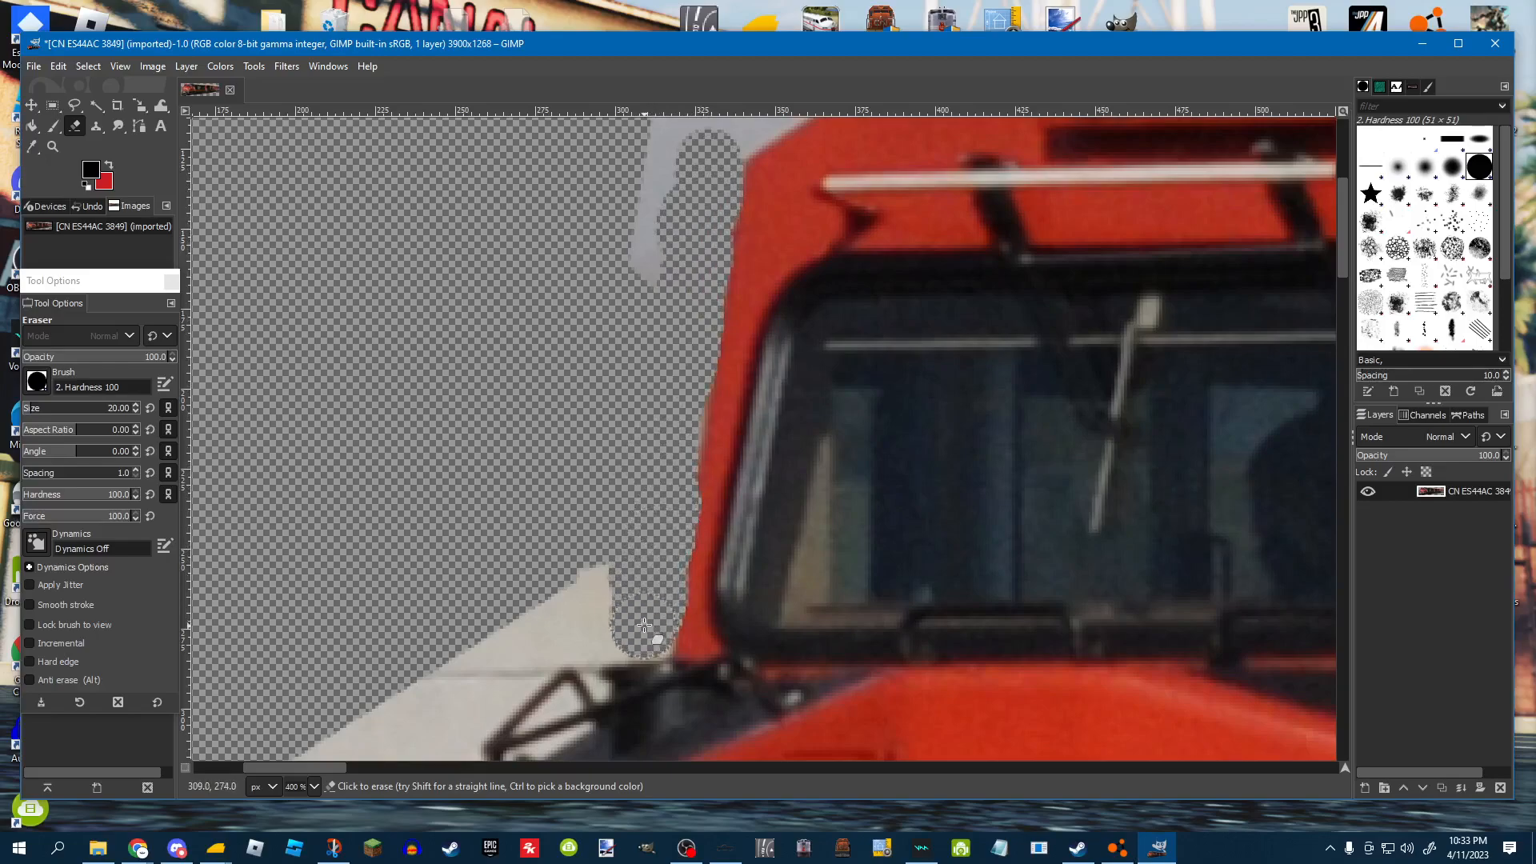
{"action": "scroll", "coordinate": [645, 513], "scroll_direction": "down", "scroll_amount": 2}
{"action": "scroll", "coordinate": [652, 504], "scroll_direction": "up", "scroll_amount": 2}
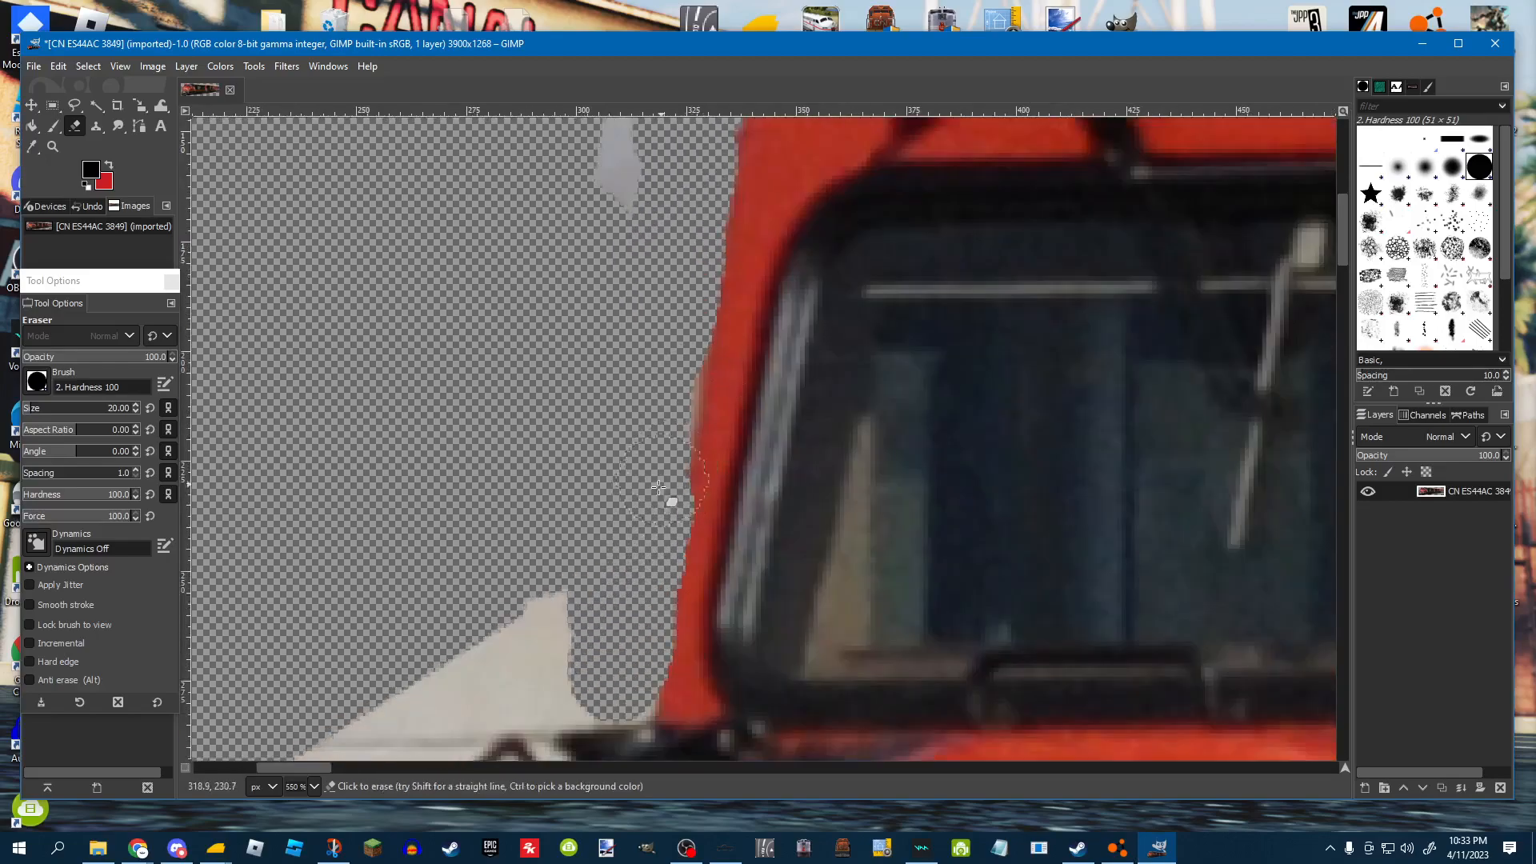
{"action": "scroll", "coordinate": [611, 571], "scroll_direction": "down", "scroll_amount": 4}
{"action": "scroll", "coordinate": [611, 571], "scroll_direction": "down", "scroll_amount": 6}
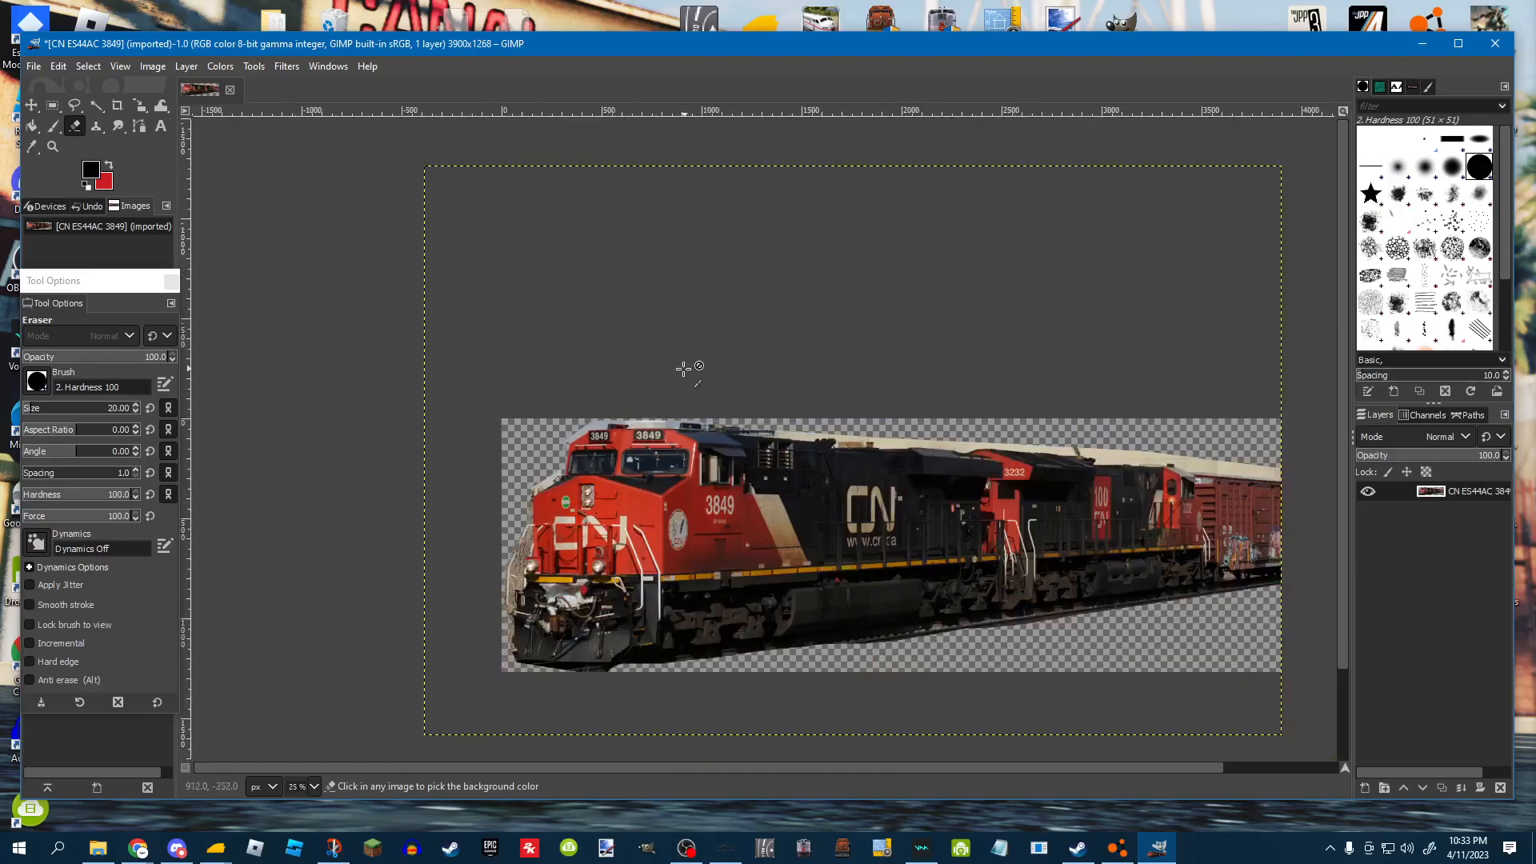
{"action": "left_click", "coordinate": [1493, 44]}
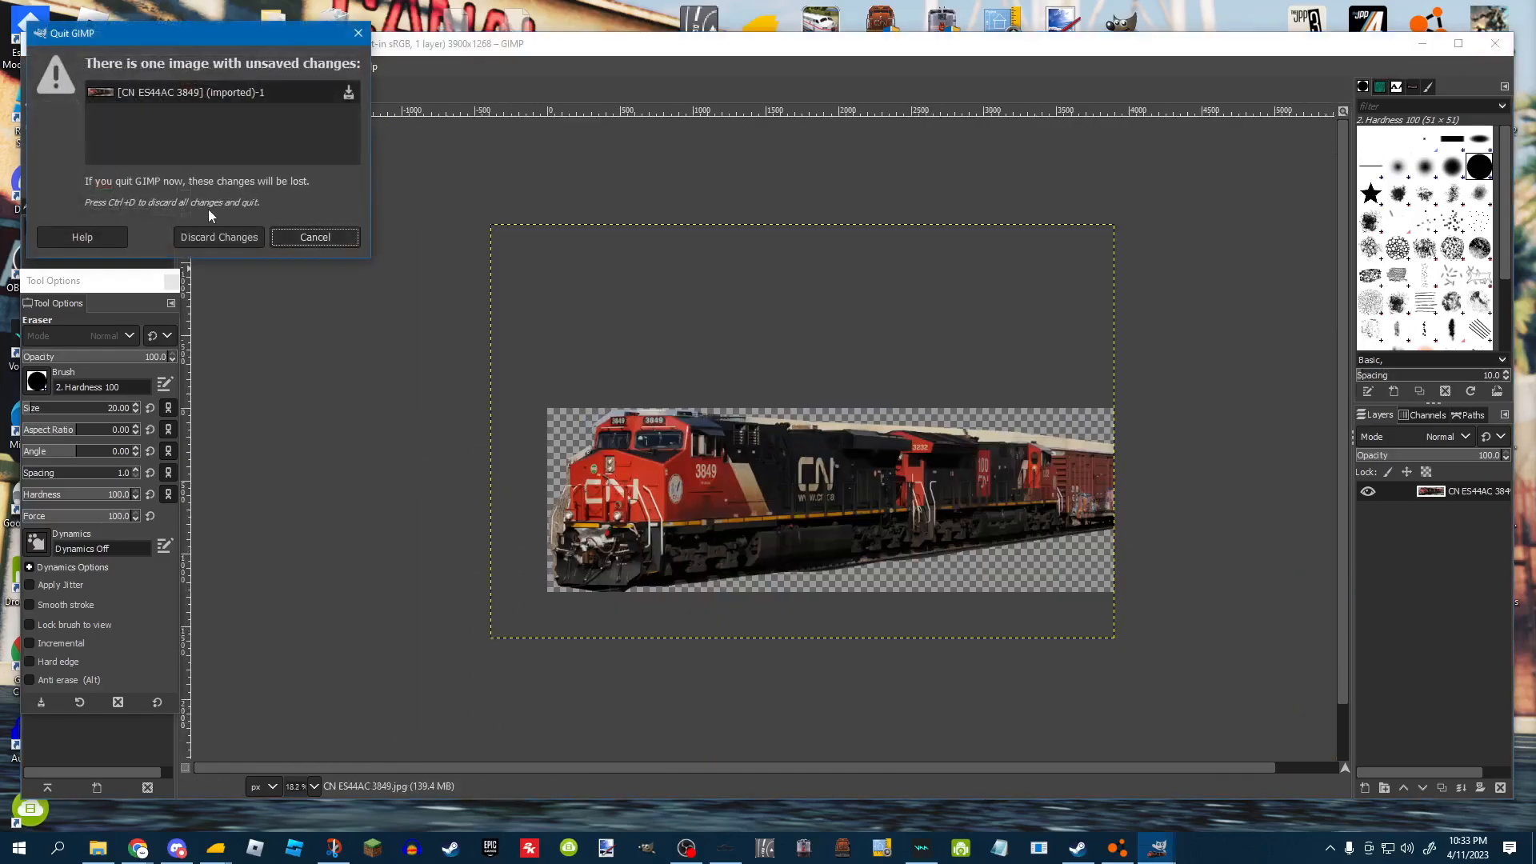
{"action": "left_click", "coordinate": [358, 33]}
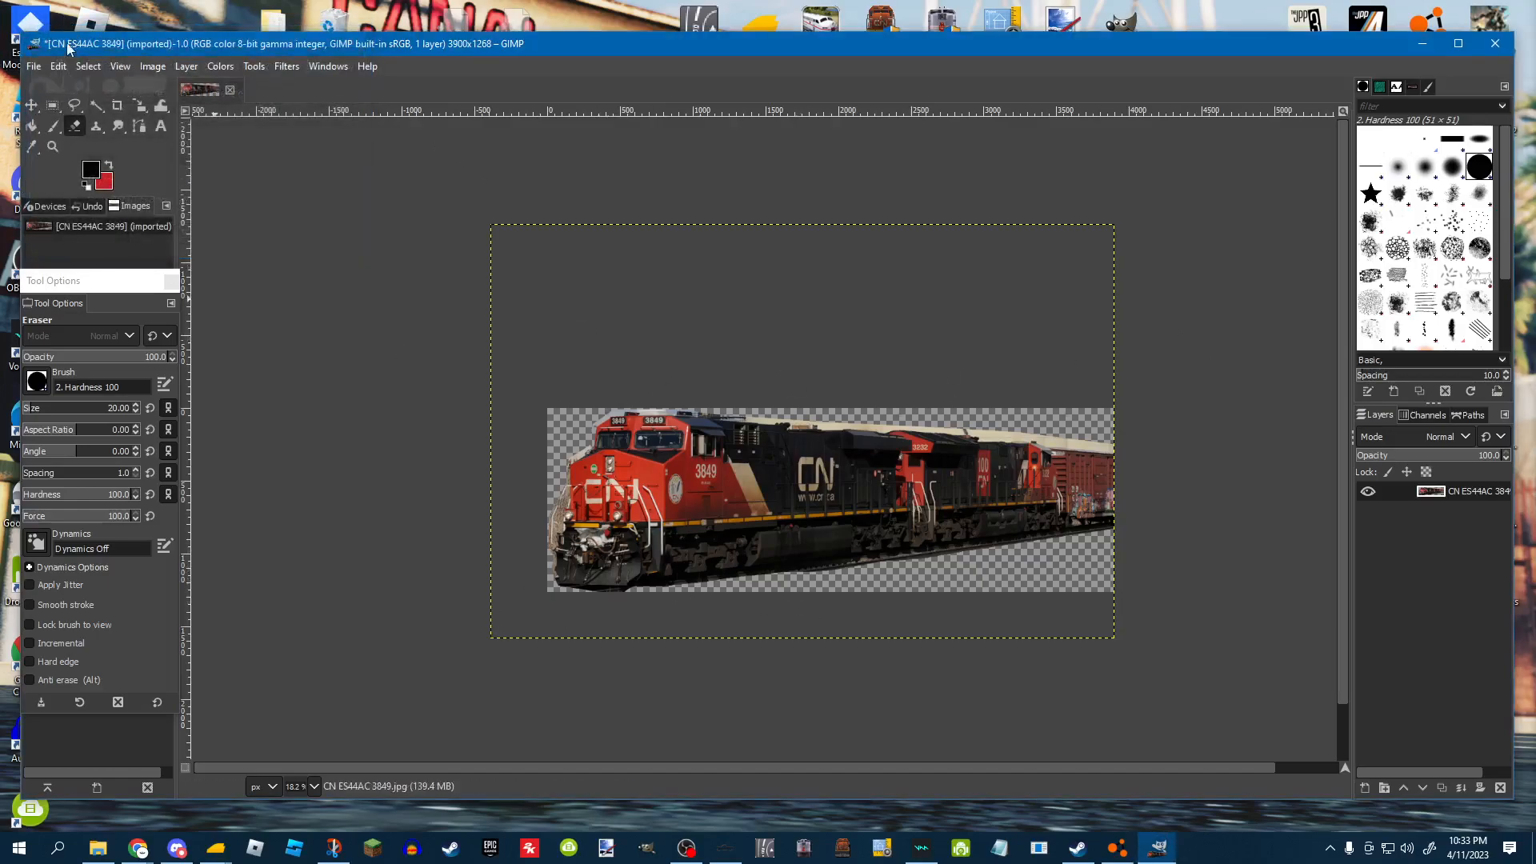
{"action": "left_click", "coordinate": [34, 67]}
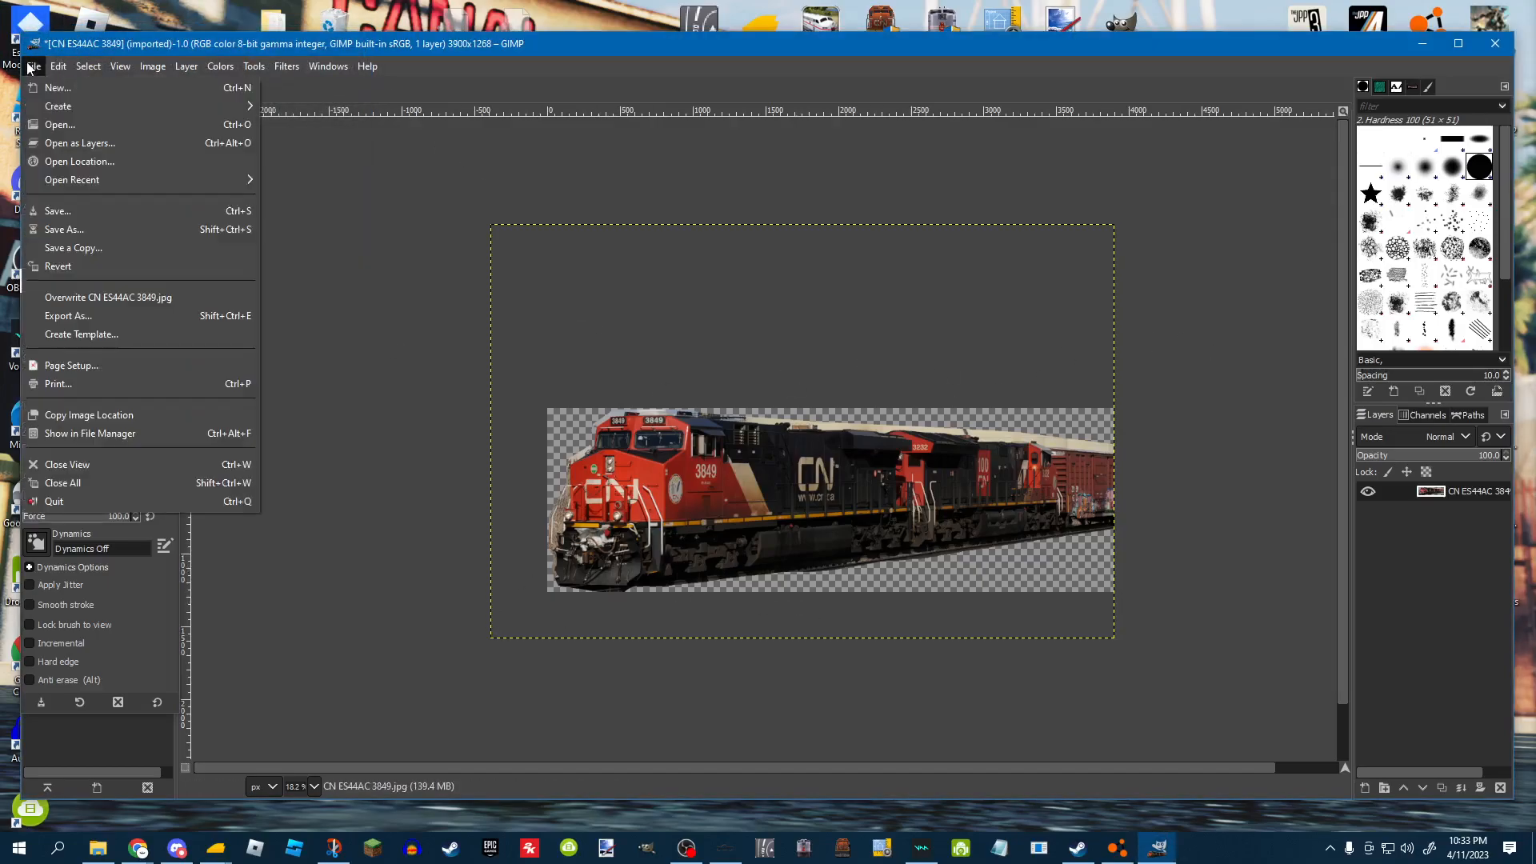
{"action": "left_click", "coordinate": [72, 227]}
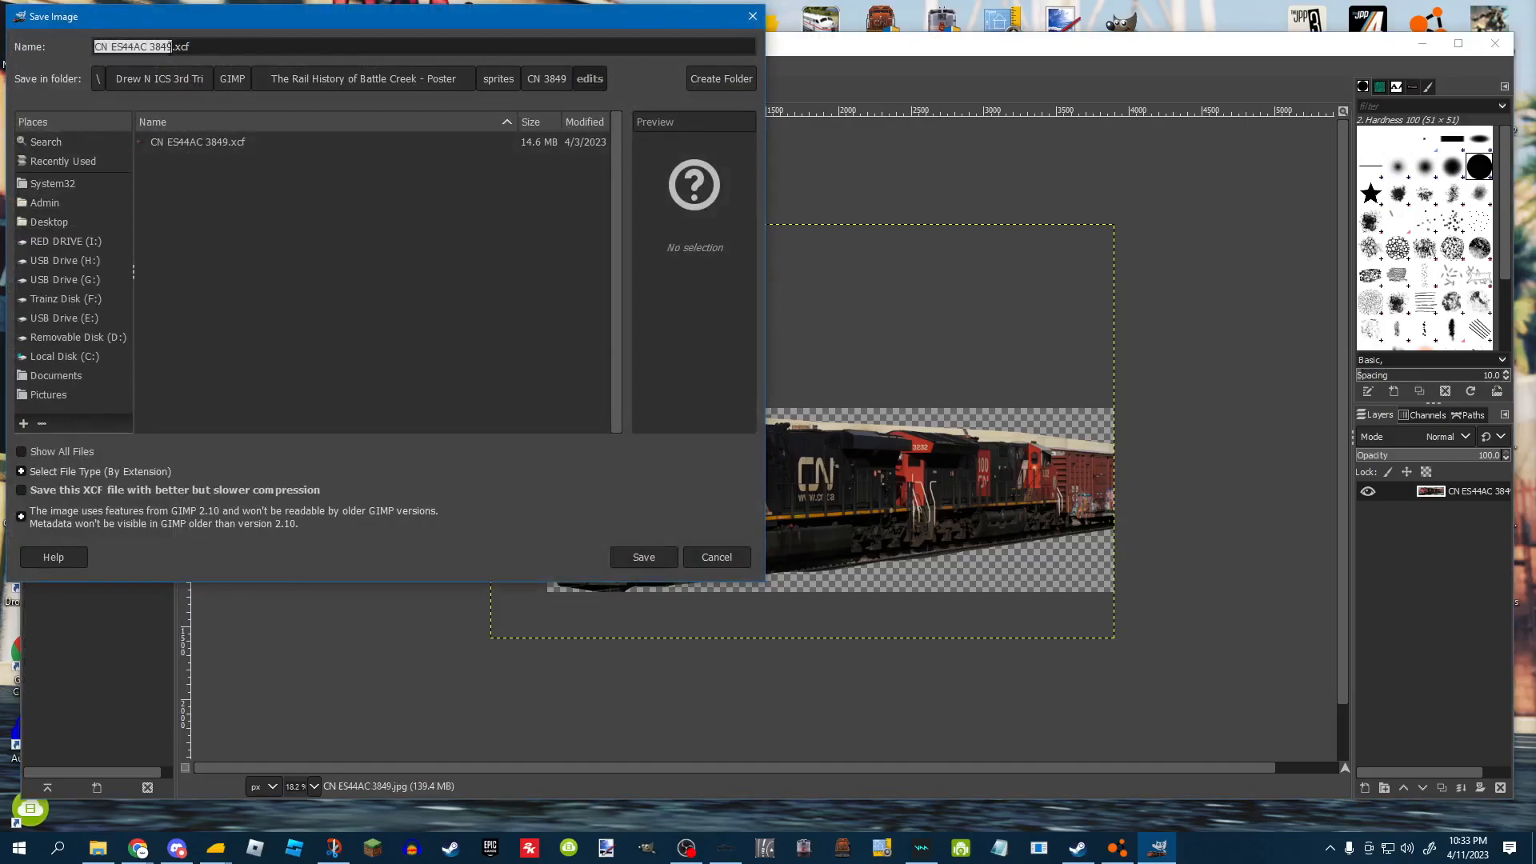
{"action": "left_click", "coordinate": [195, 48]}
{"action": "left_click", "coordinate": [661, 563]}
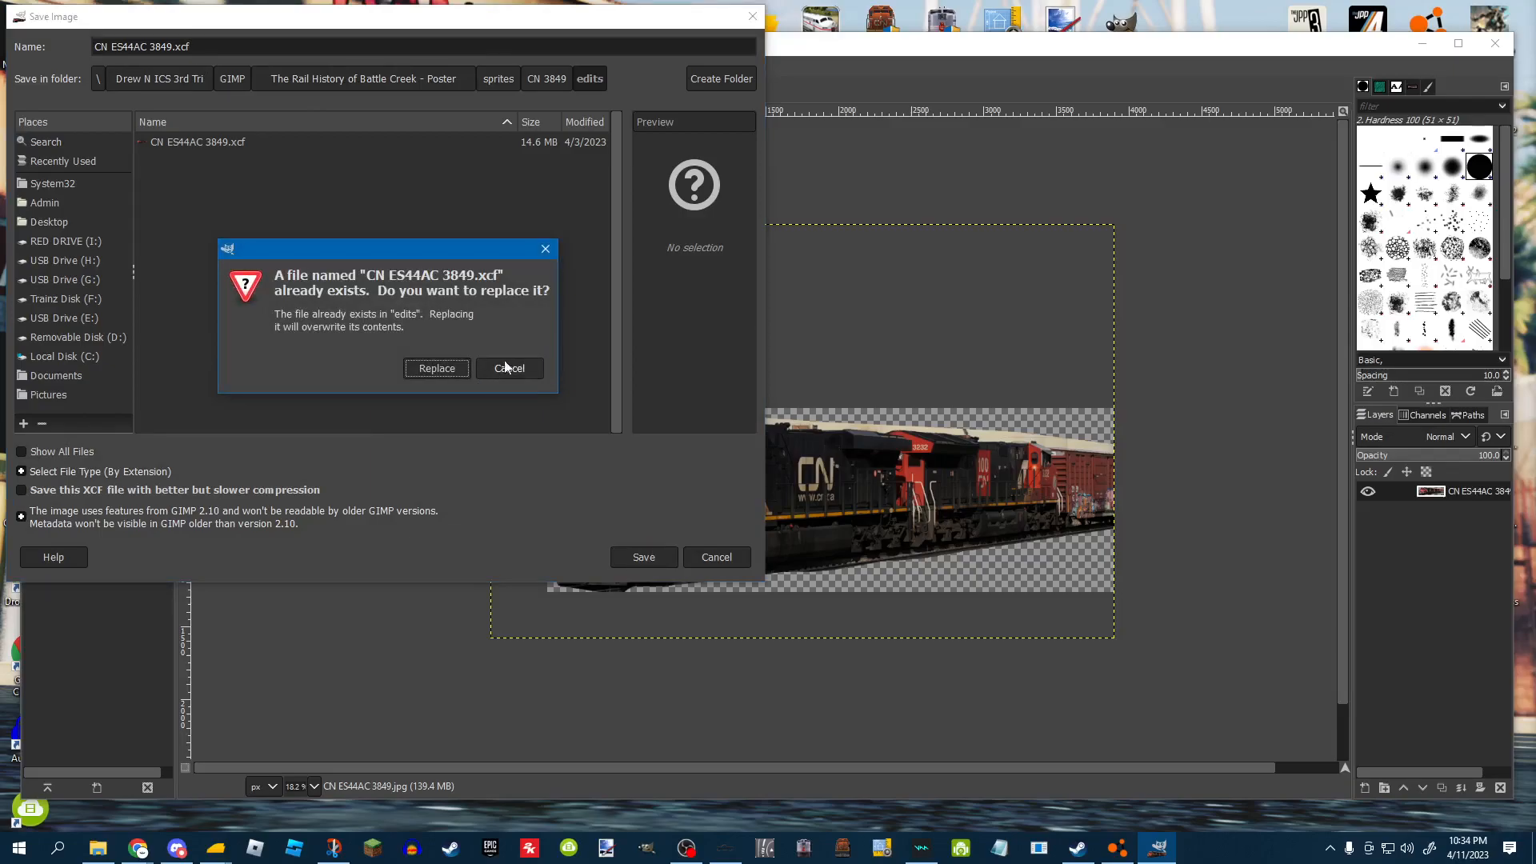
{"action": "left_click", "coordinate": [509, 368]}
{"action": "left_click", "coordinate": [754, 17]}
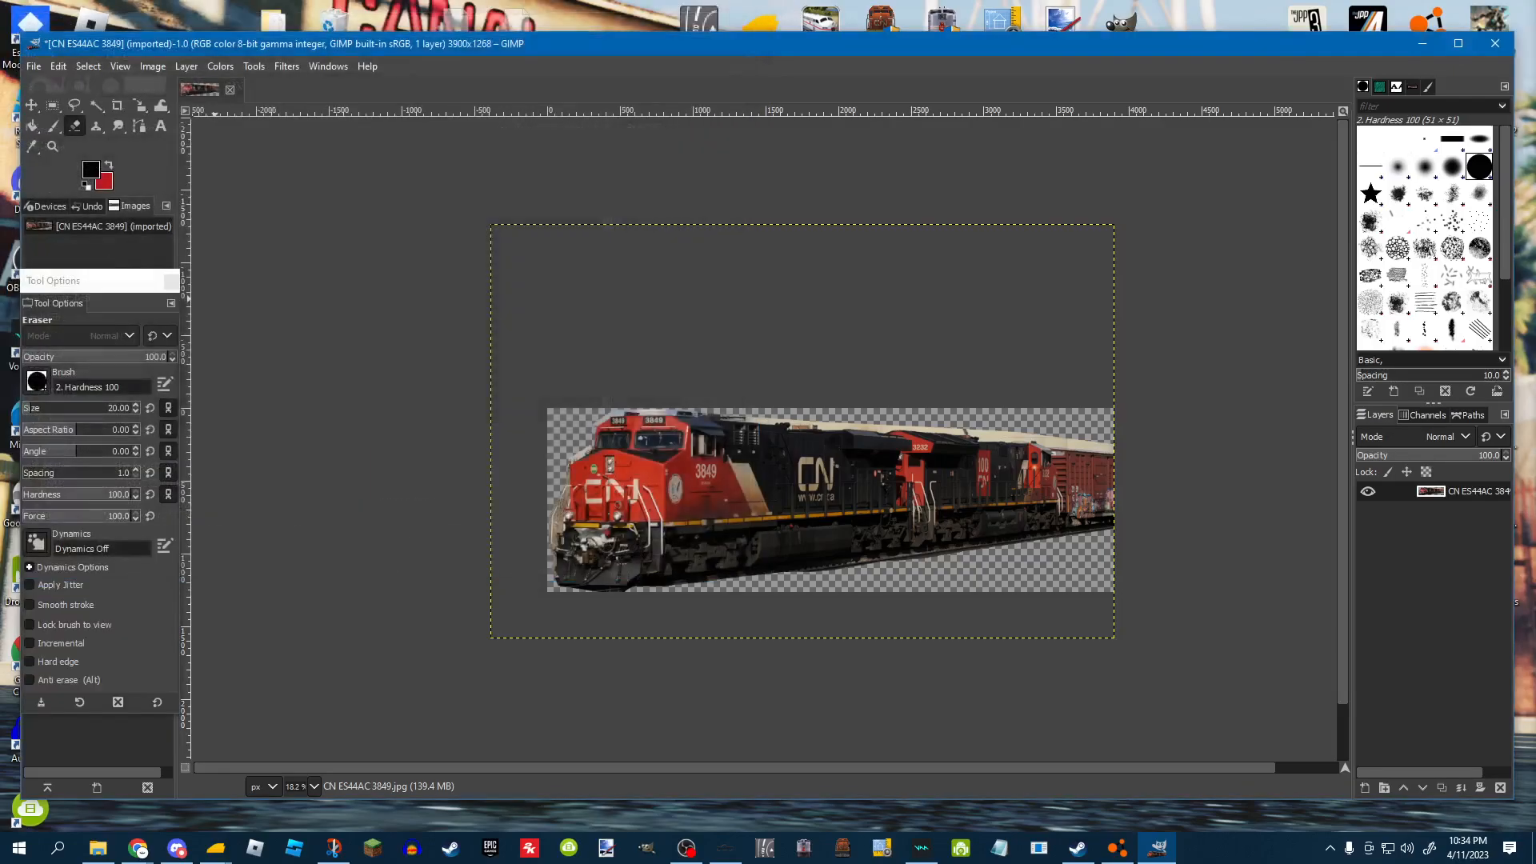
Quit GIMP discarding changes and reopen CN ES44AC 3849.xcf from the edits folder.
{"action": "left_click", "coordinate": [1495, 43]}
{"action": "left_click", "coordinate": [266, 301]}
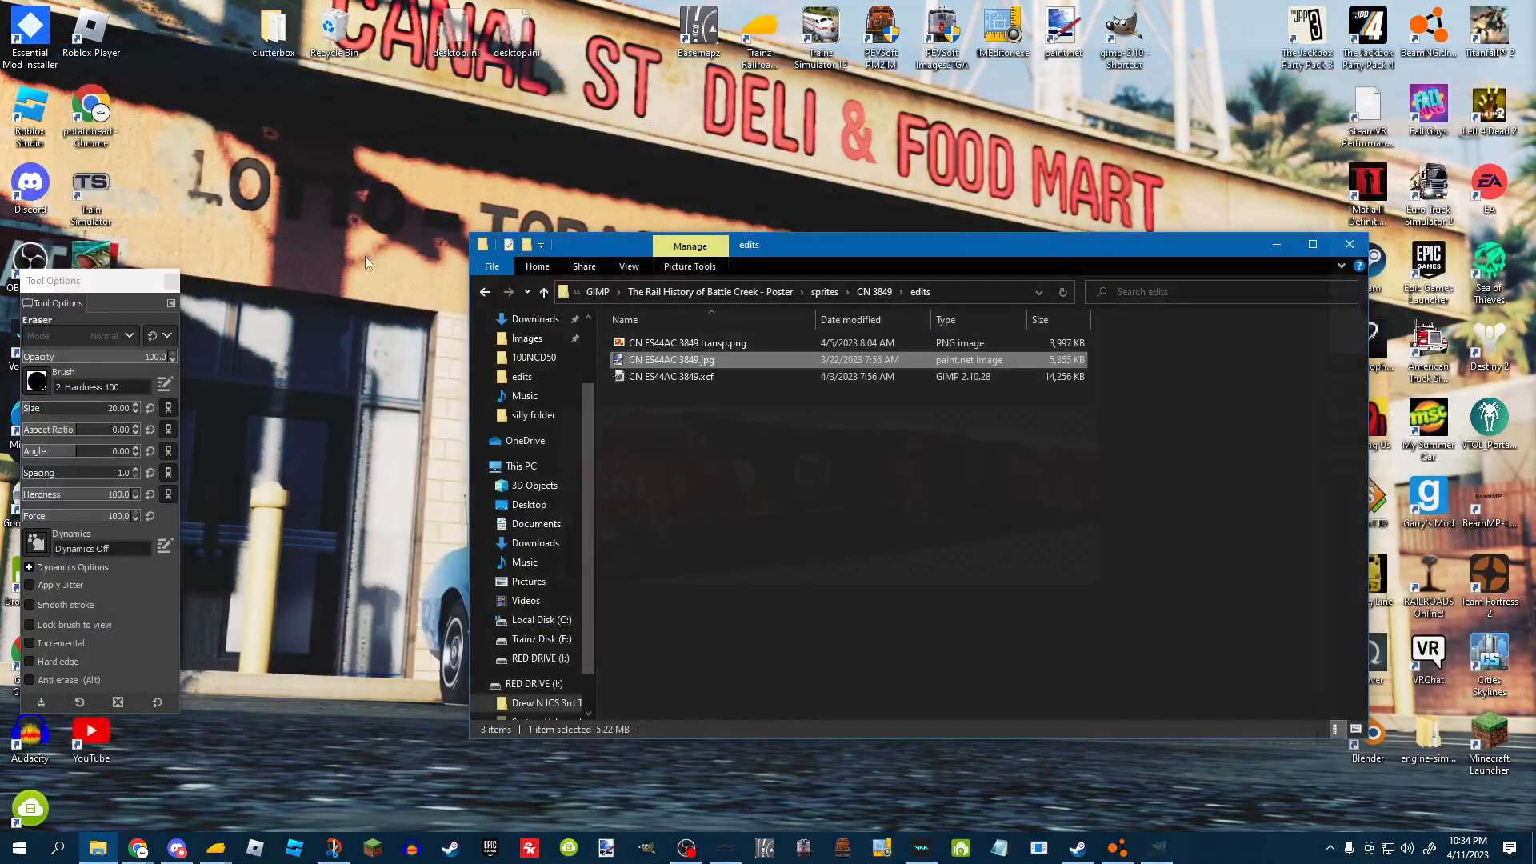
{"action": "left_click", "coordinate": [727, 376]}
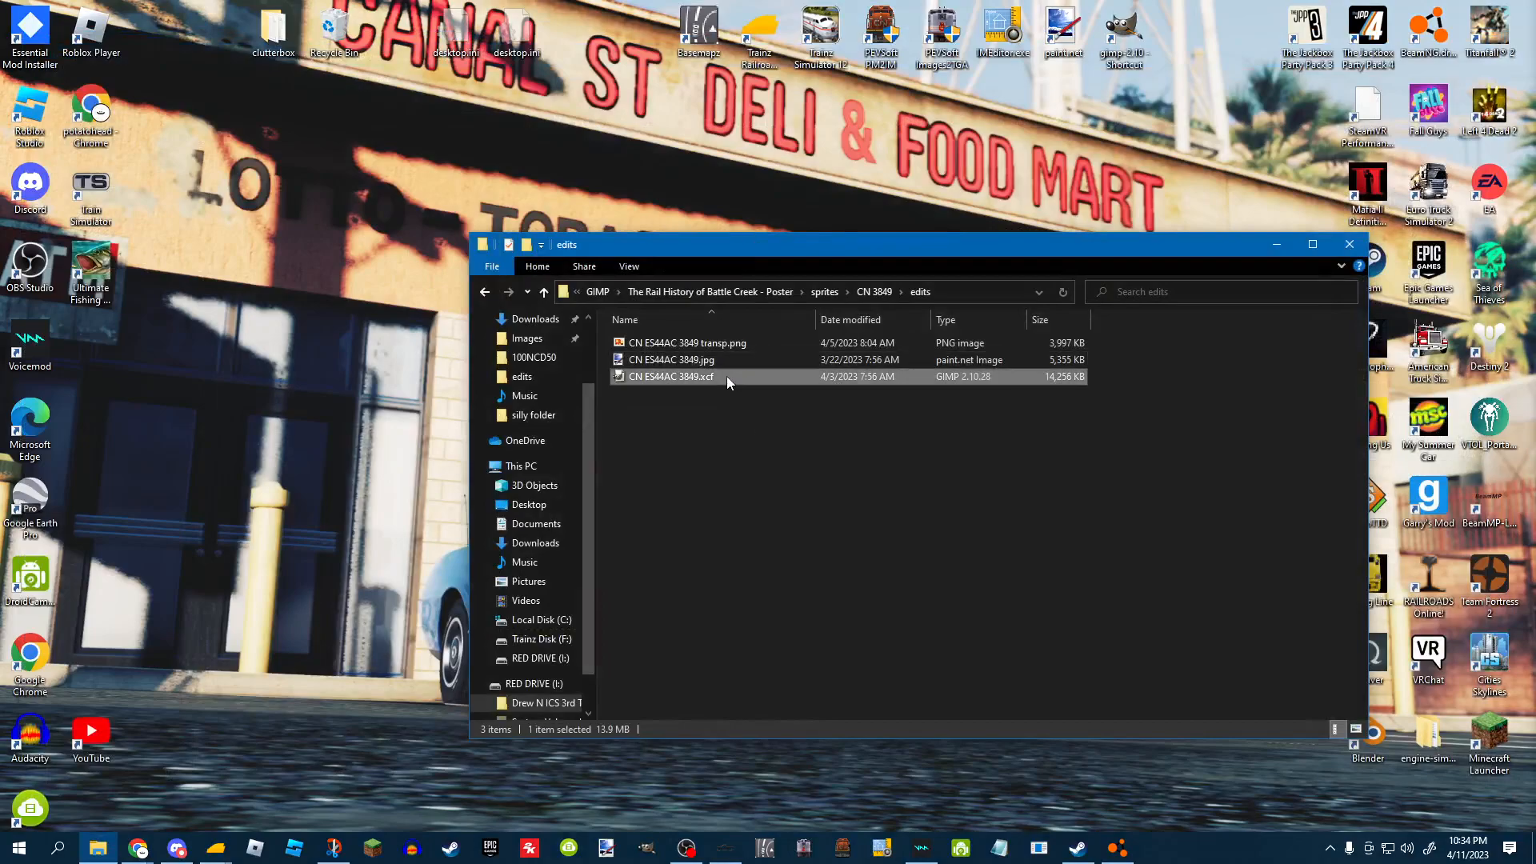
{"action": "double_click", "coordinate": [726, 376]}
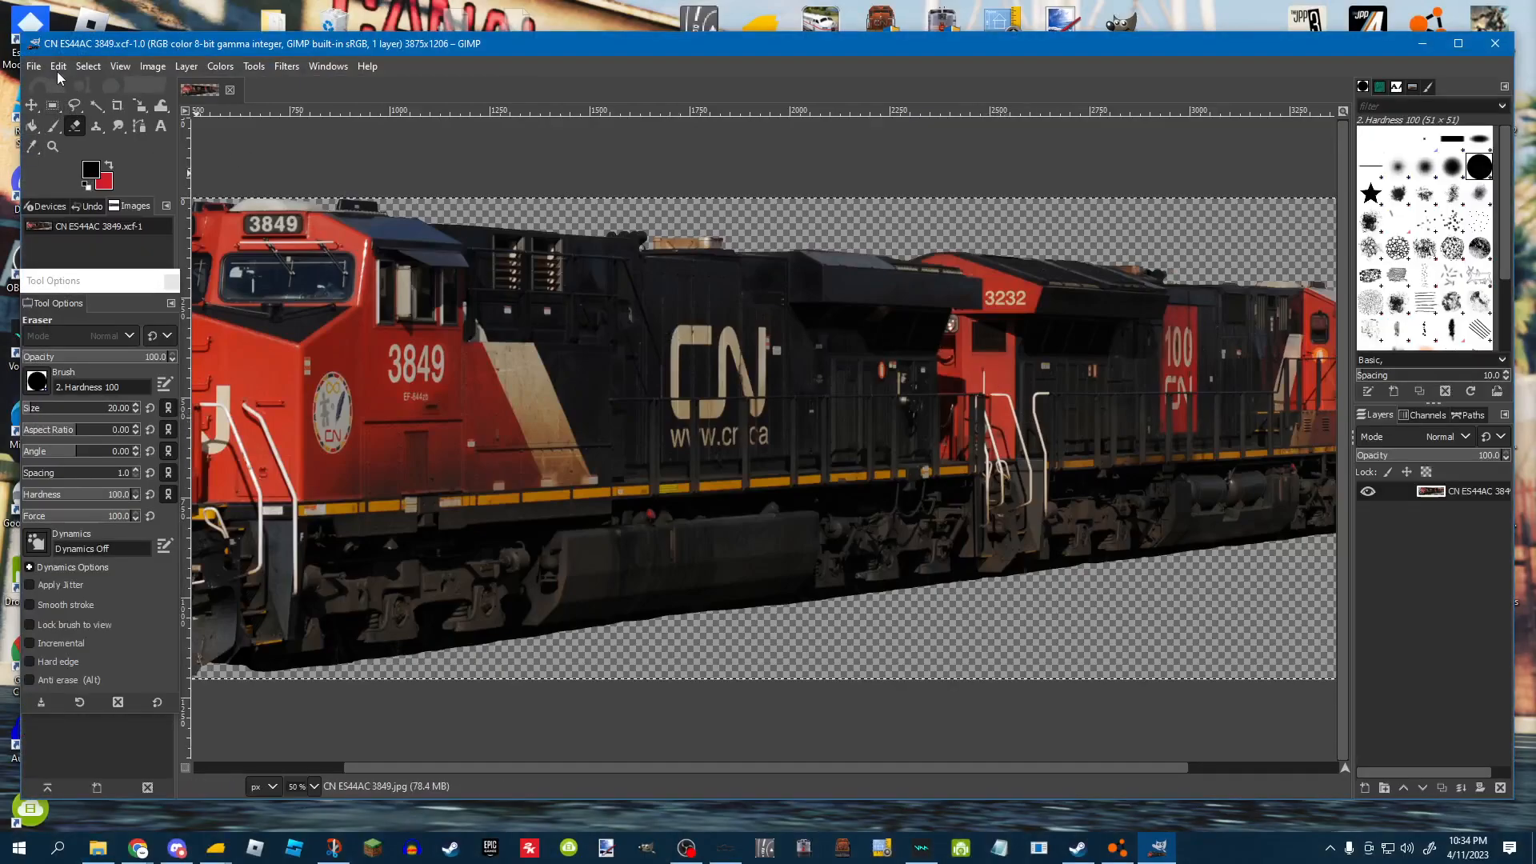
{"action": "left_click", "coordinate": [34, 66]}
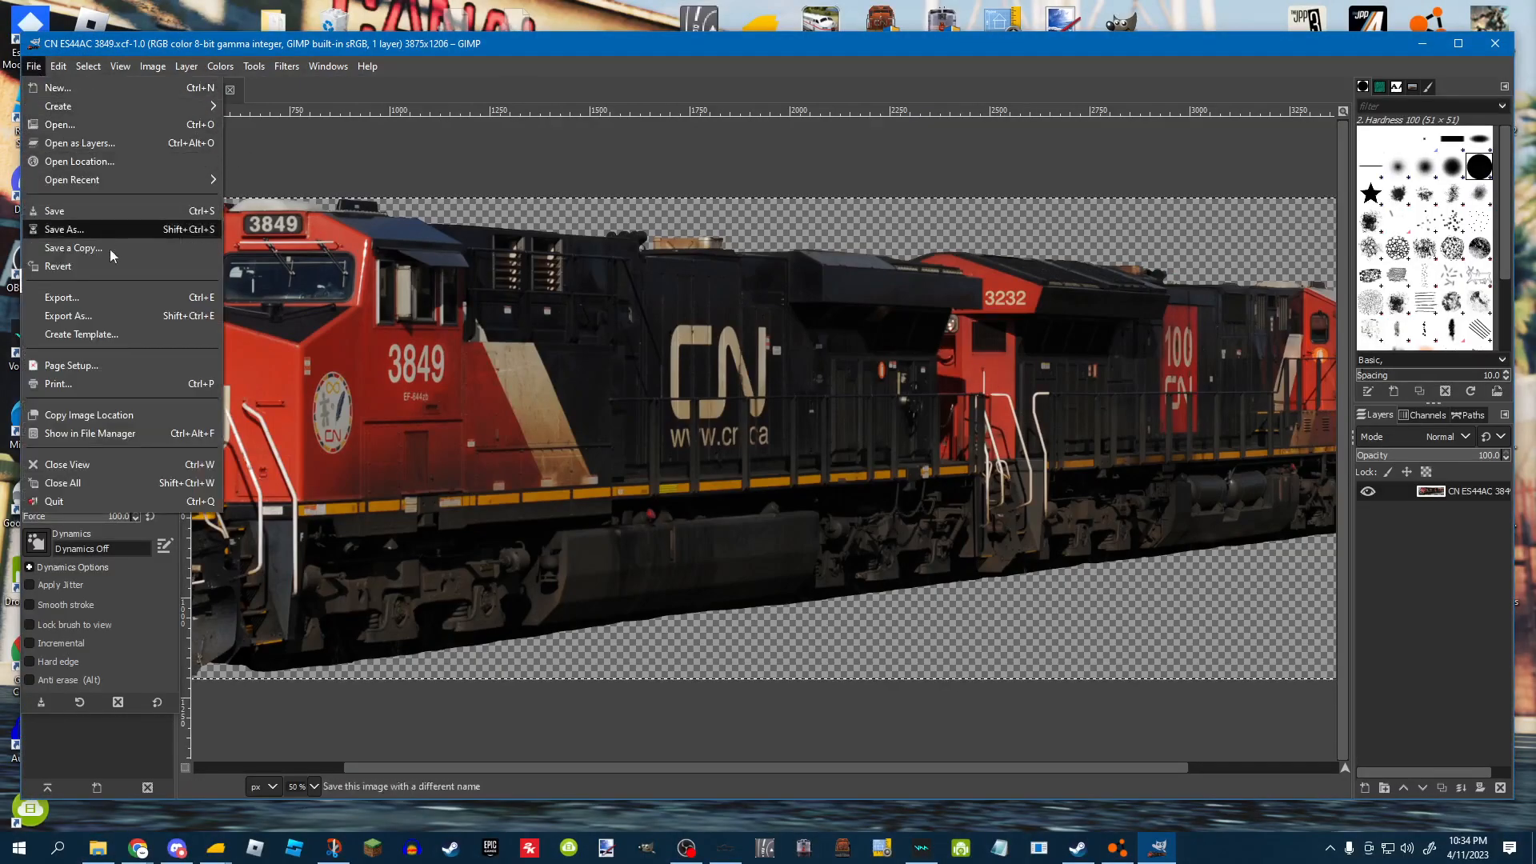
{"action": "left_click", "coordinate": [117, 312]}
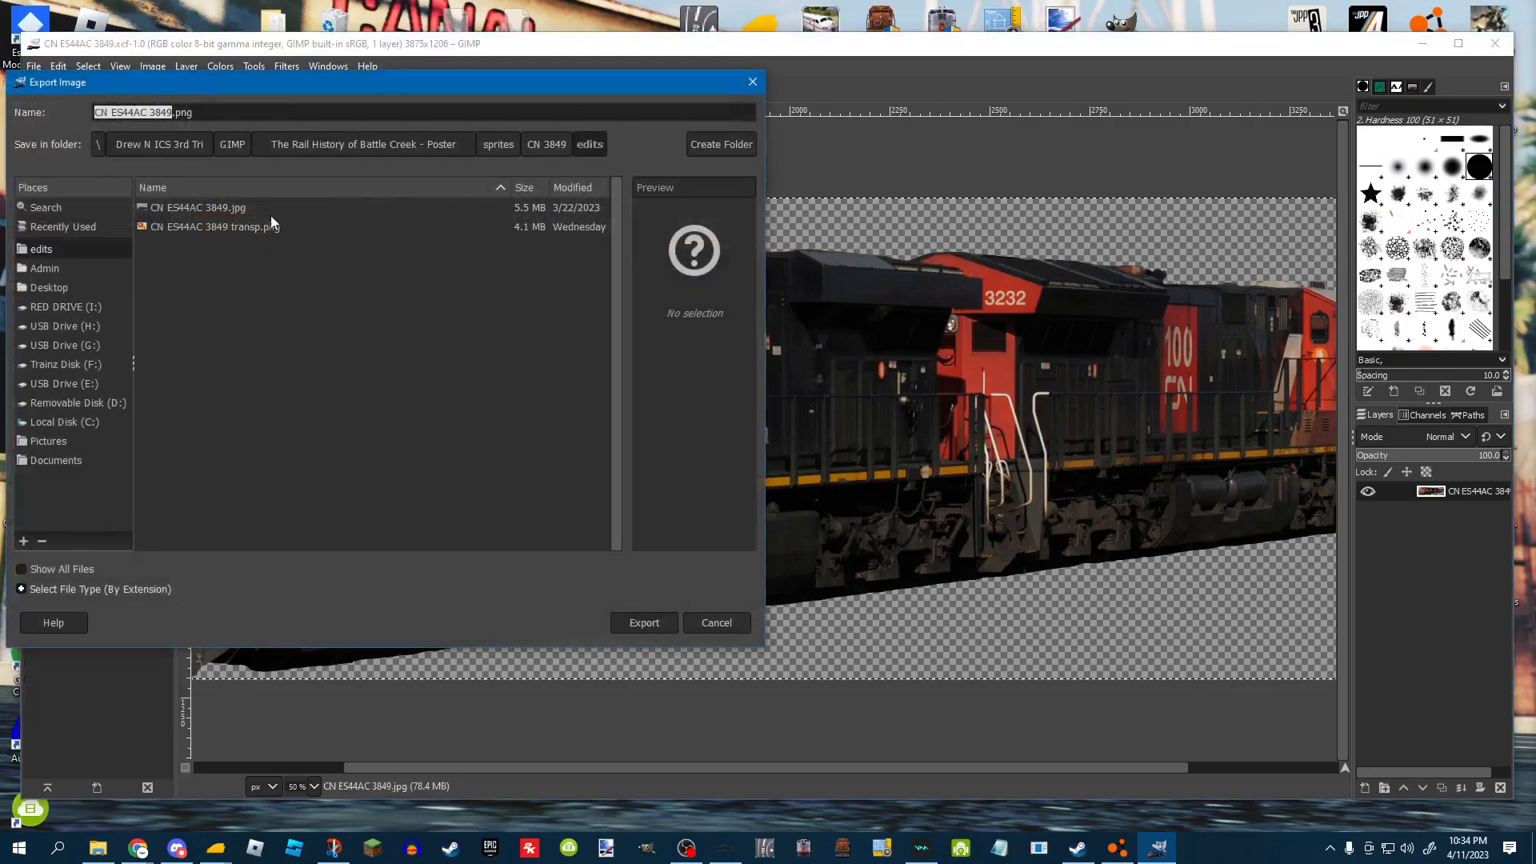
{"action": "left_click", "coordinate": [258, 108]}
{"action": "key", "text": "shift+Left"}
{"action": "key", "text": "shift+Left"}
{"action": "key", "text": "shift+Left"}
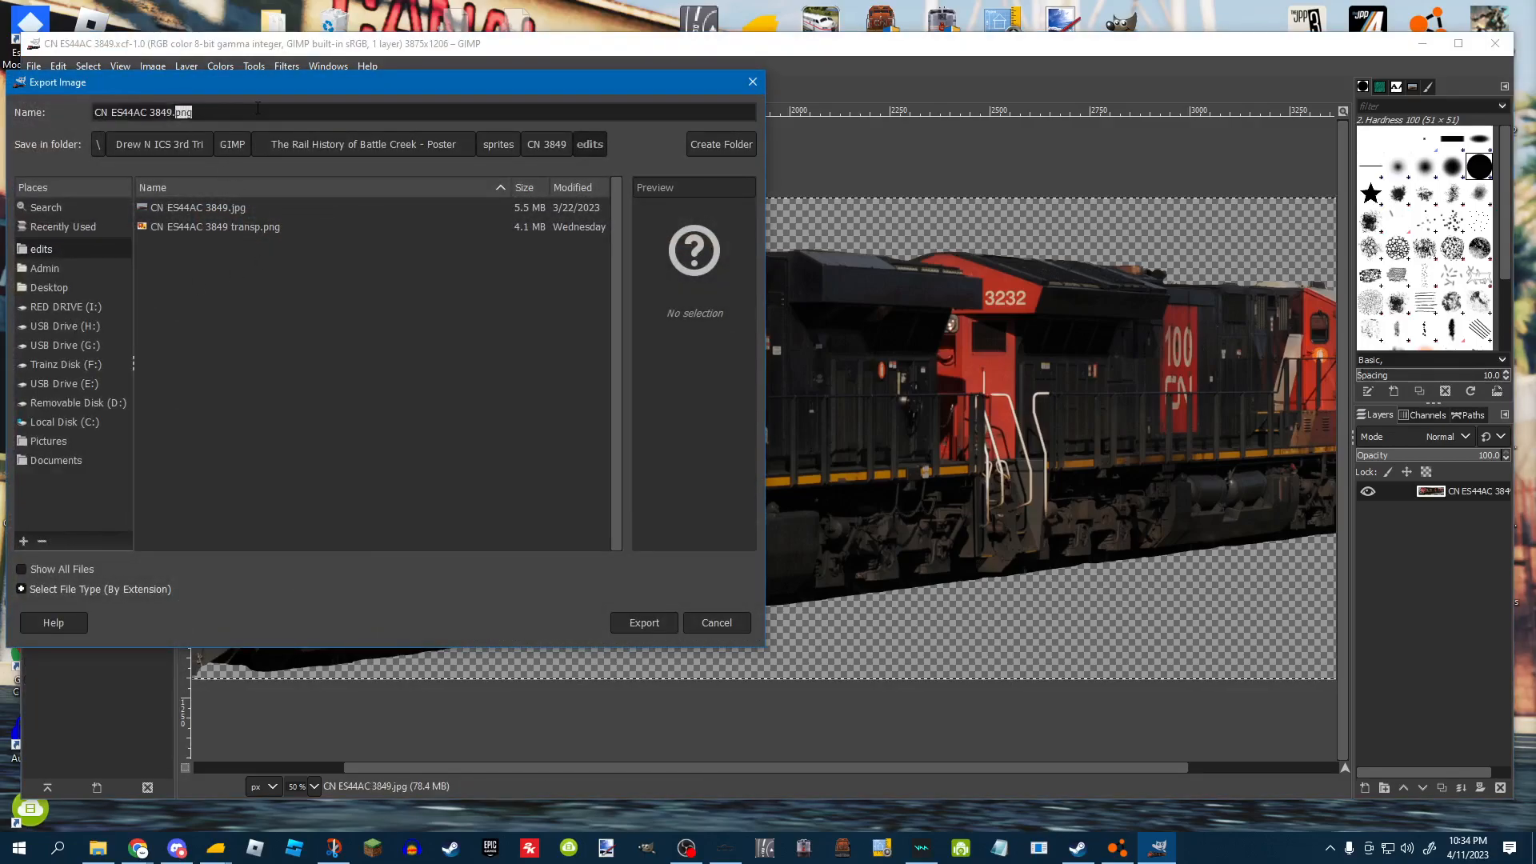
{"action": "left_click", "coordinate": [637, 621]}
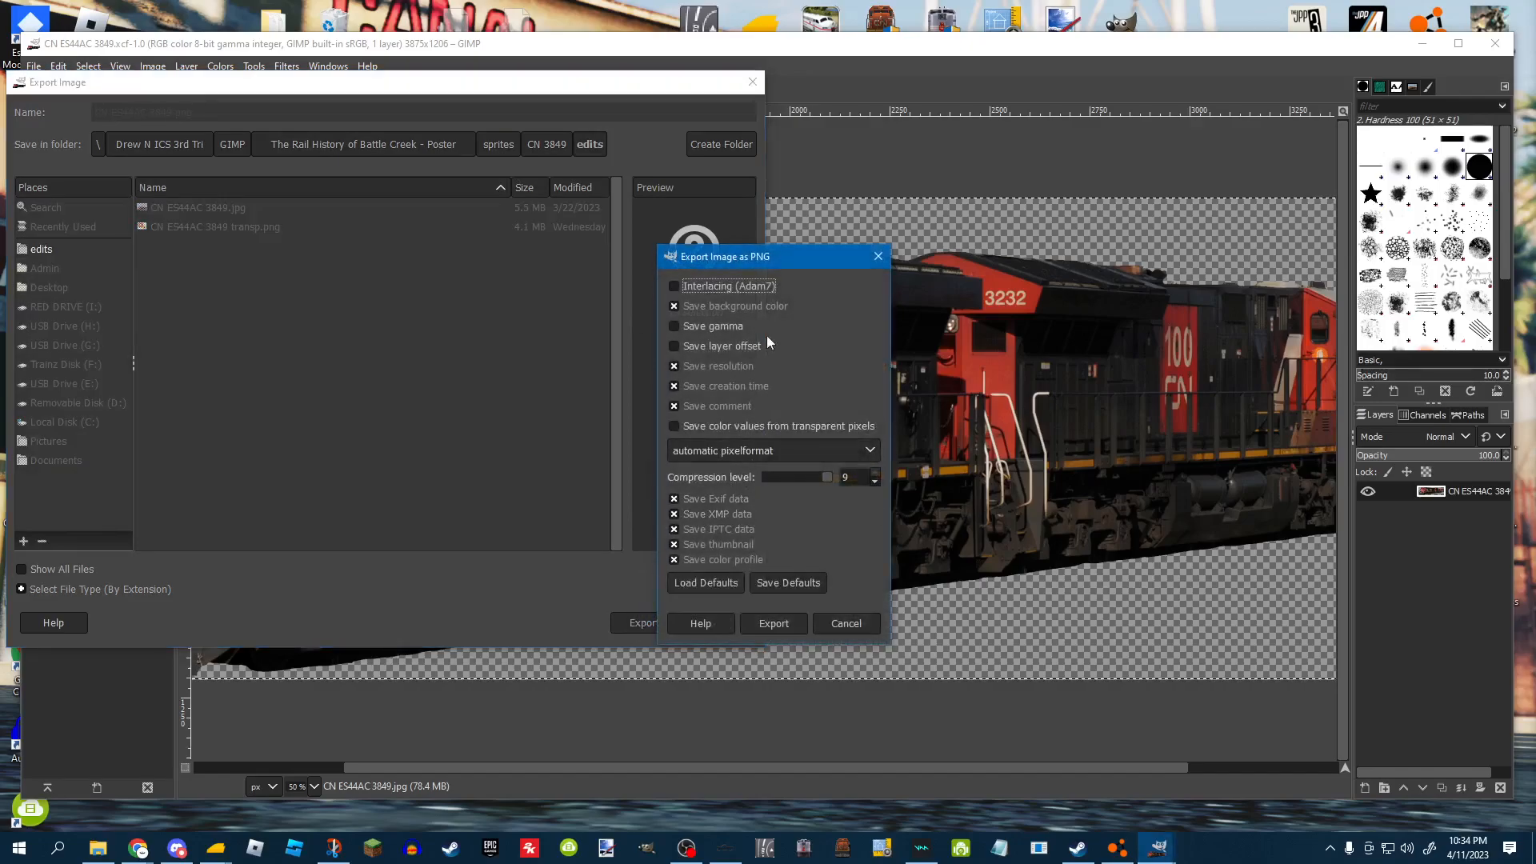
{"action": "left_click", "coordinate": [673, 429]}
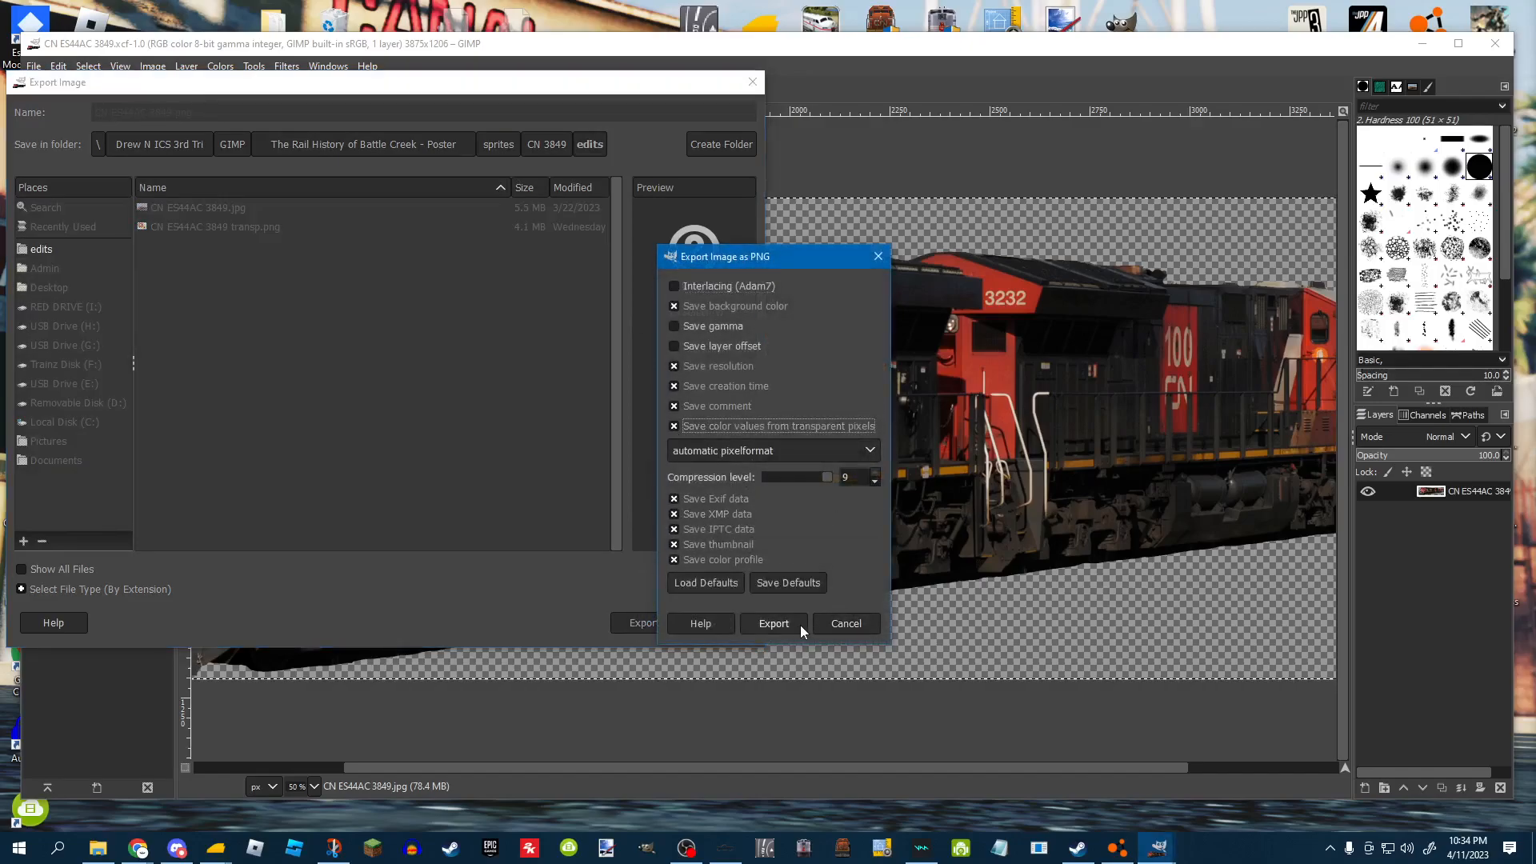
{"action": "left_click", "coordinate": [842, 619]}
{"action": "left_click", "coordinate": [752, 81]}
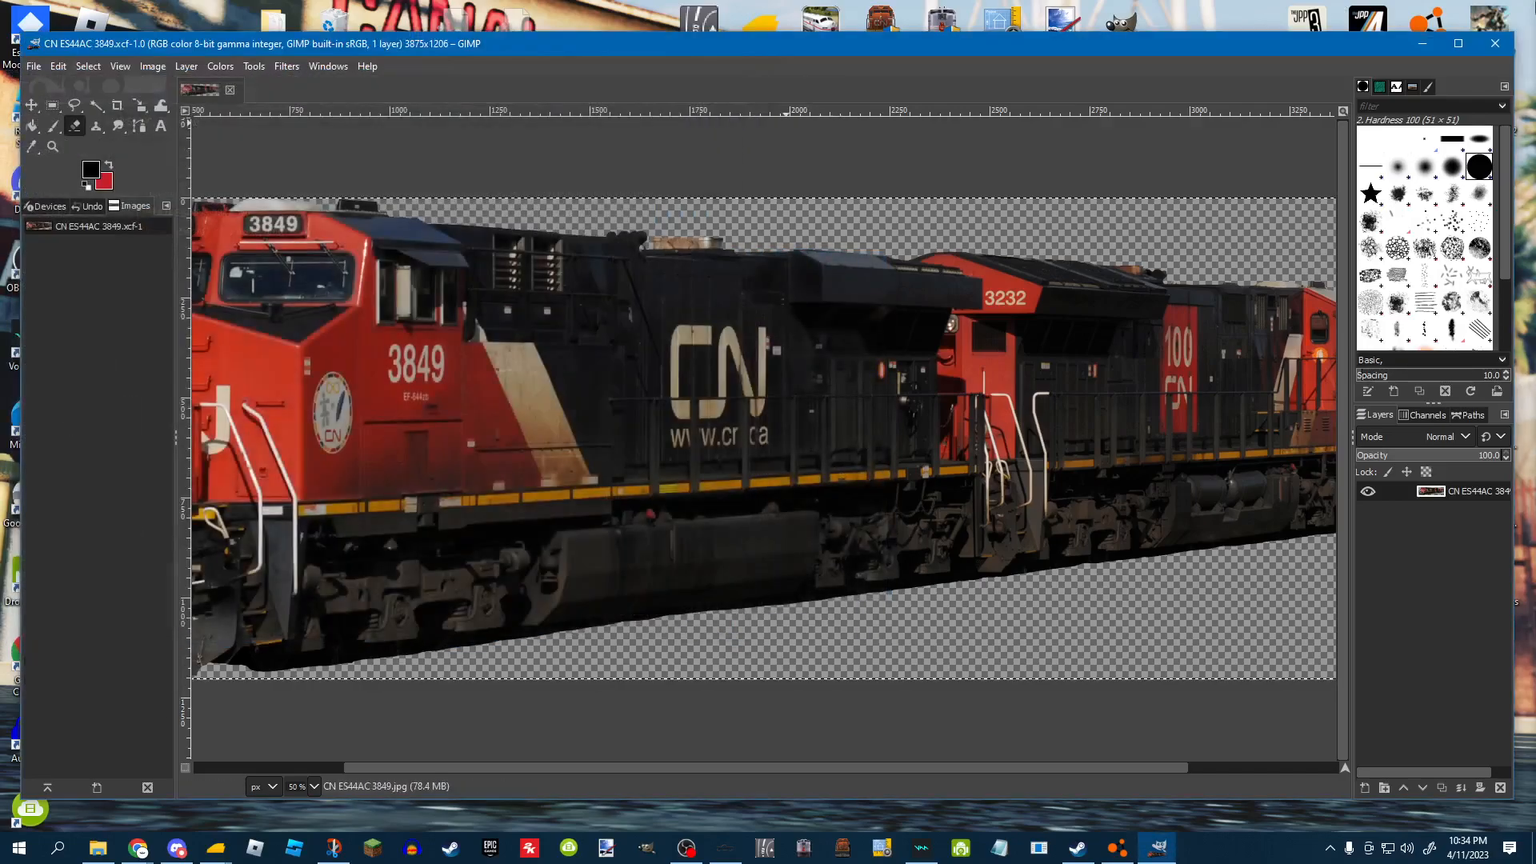
Close GIMP and browse the CN 3849 and GTW 4906 sprite folders in large icon view.
{"action": "left_click", "coordinate": [1509, 36]}
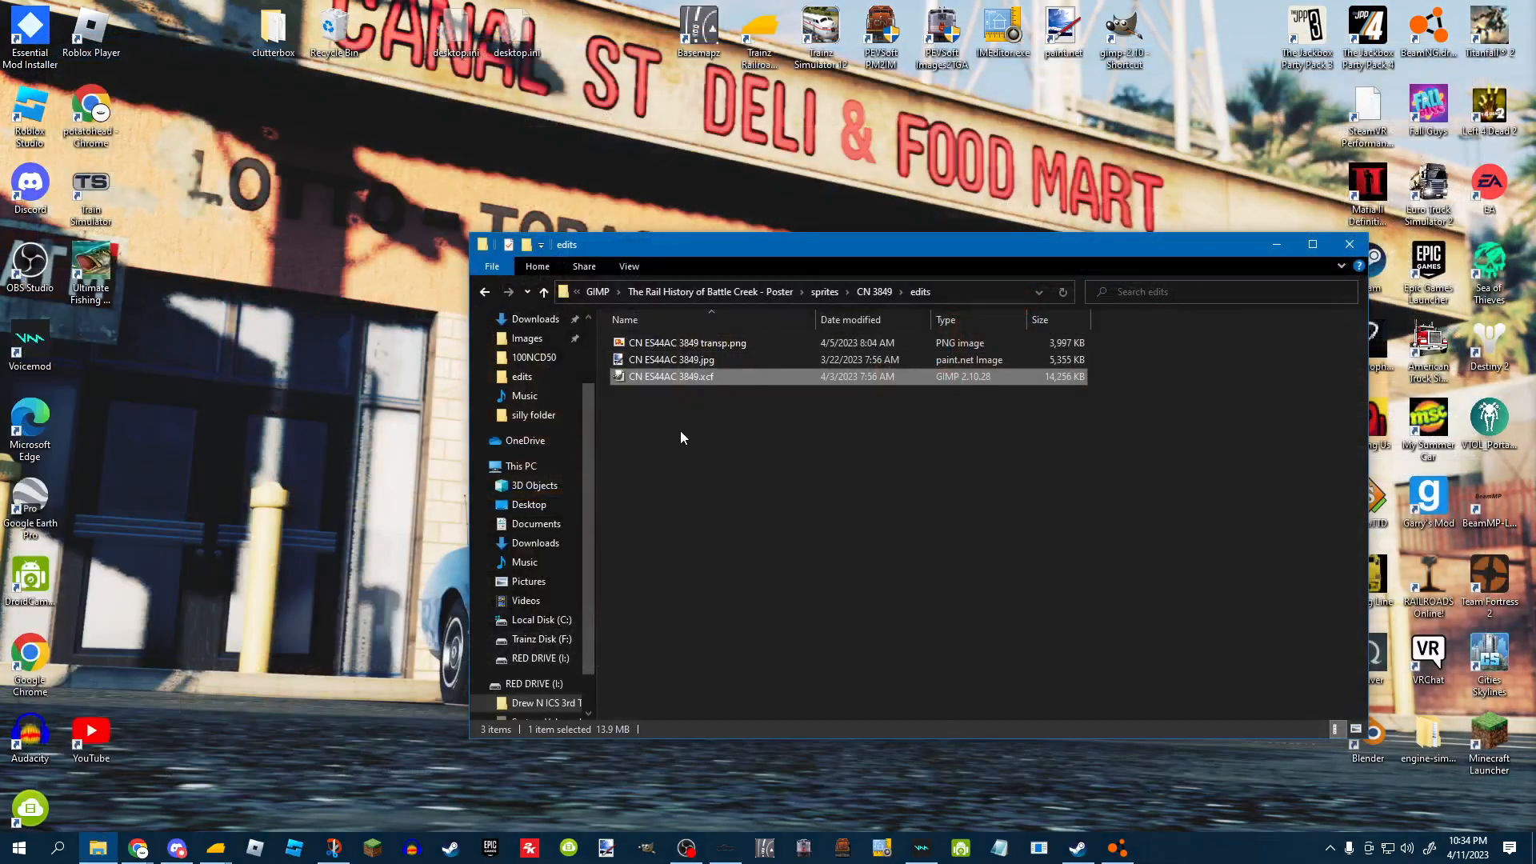
{"action": "left_click", "coordinate": [1356, 729]}
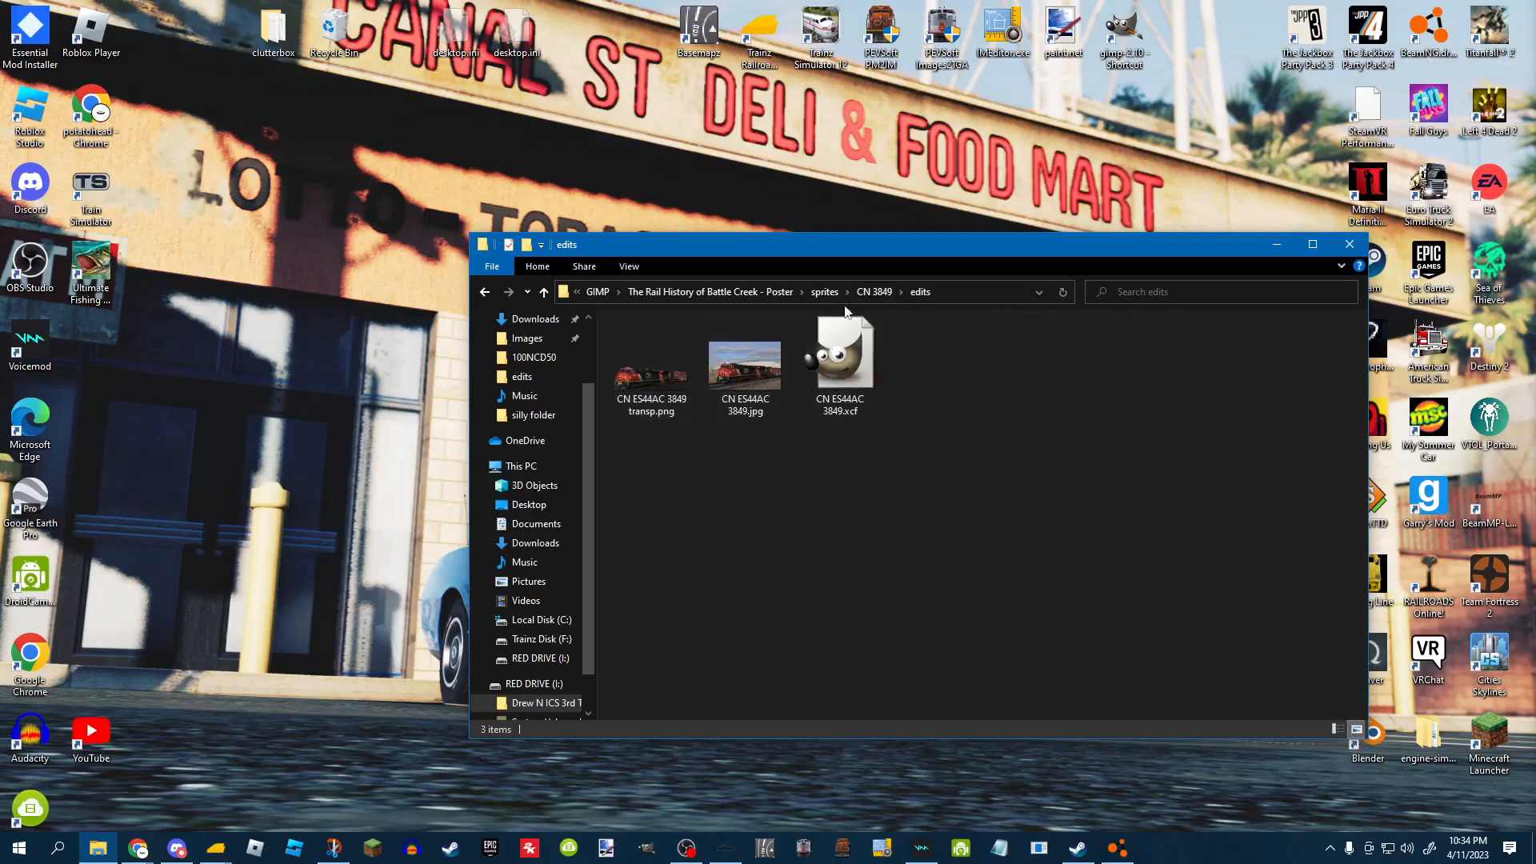
{"action": "left_click", "coordinate": [824, 291]}
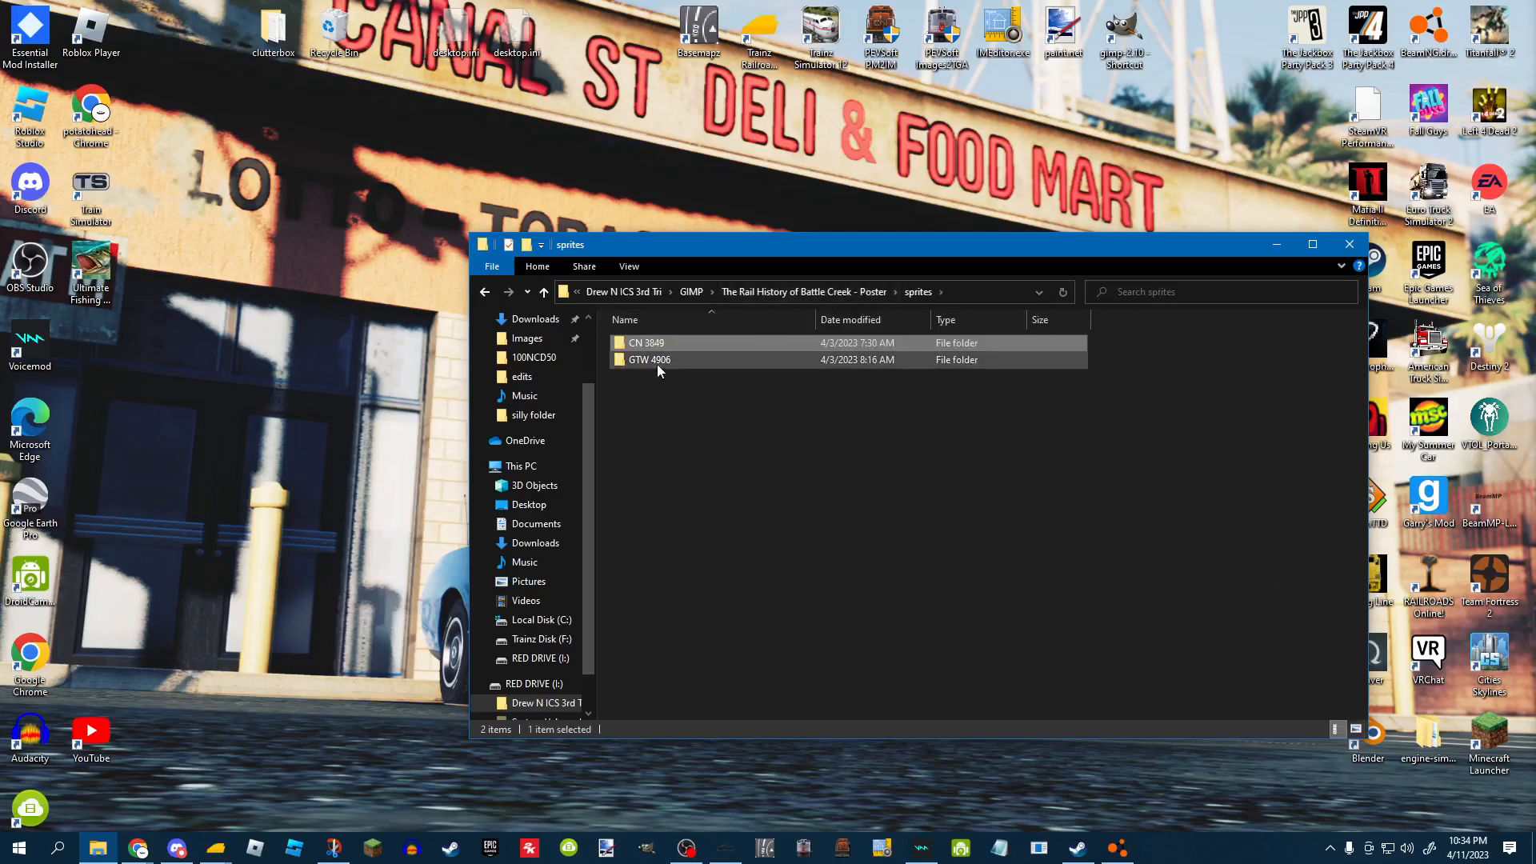
{"action": "double_click", "coordinate": [660, 359]}
{"action": "double_click", "coordinate": [650, 360]}
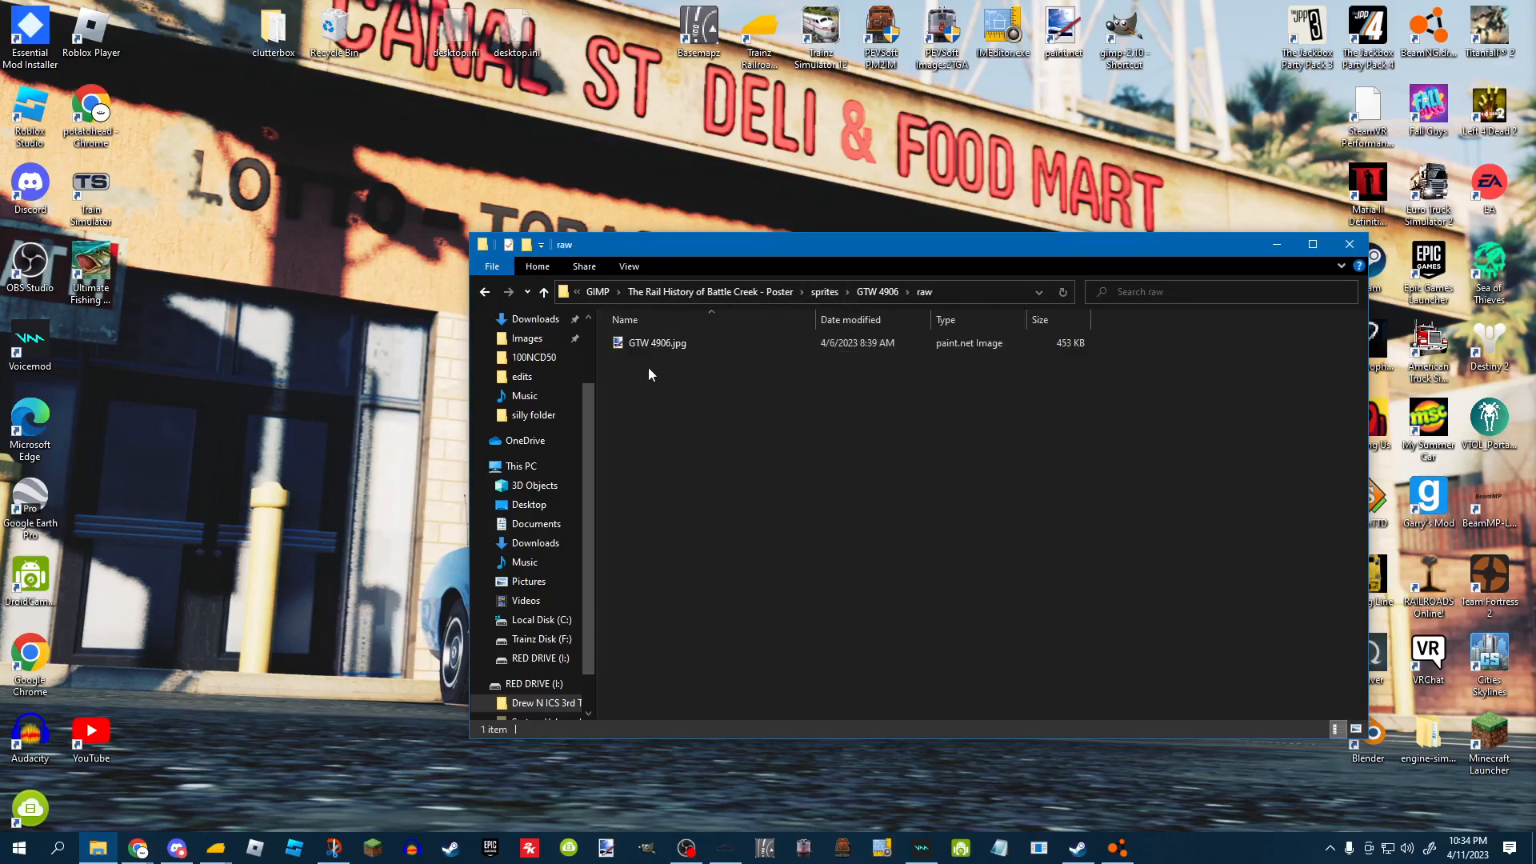
{"action": "left_click", "coordinate": [1356, 729]}
{"action": "left_click", "coordinate": [876, 292]}
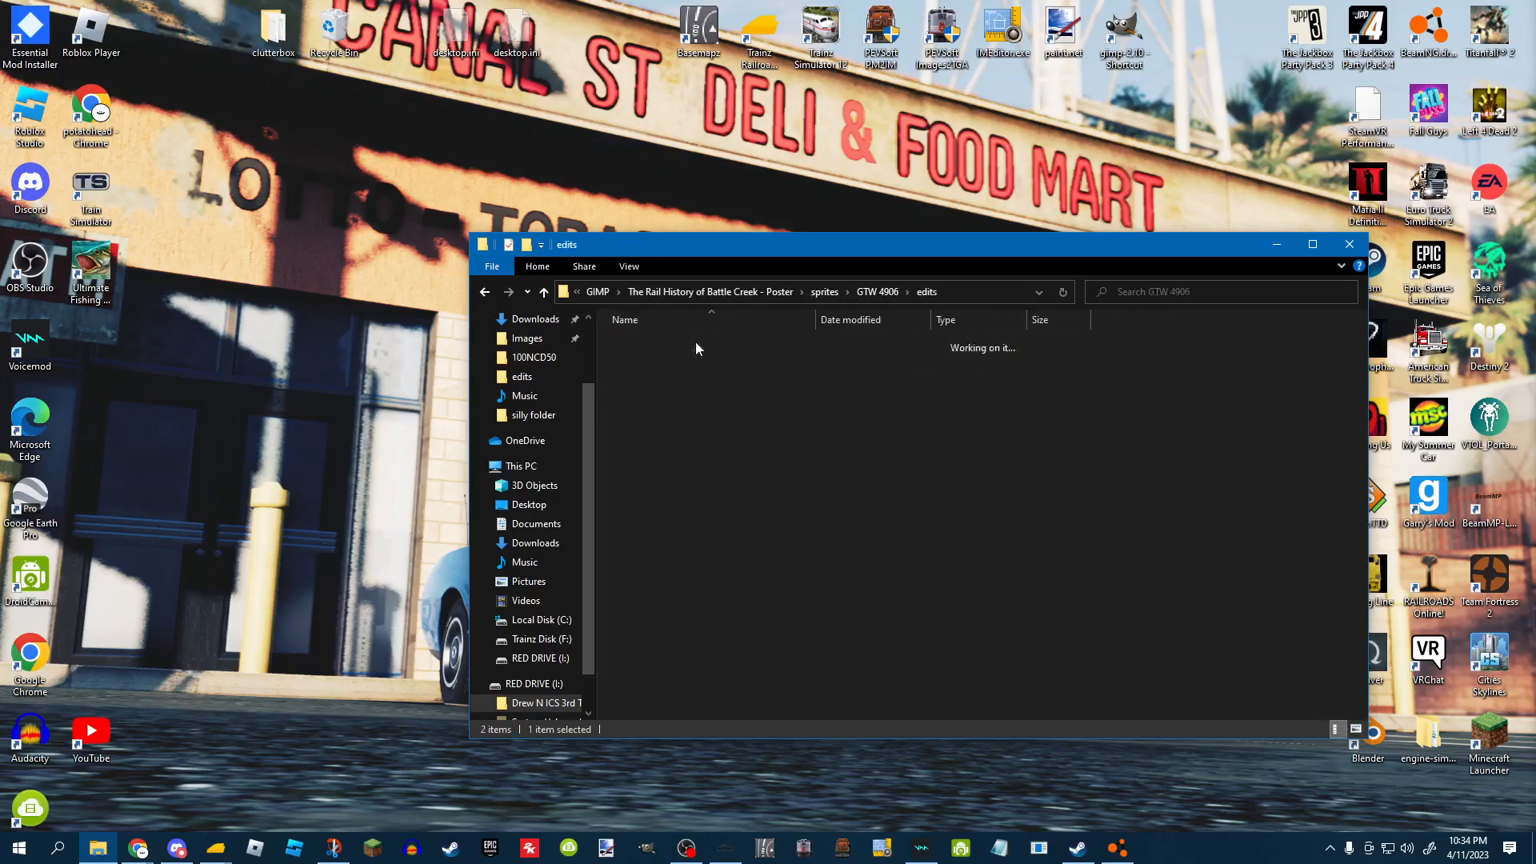
{"action": "double_click", "coordinate": [694, 343]}
{"action": "left_click", "coordinate": [1356, 729]}
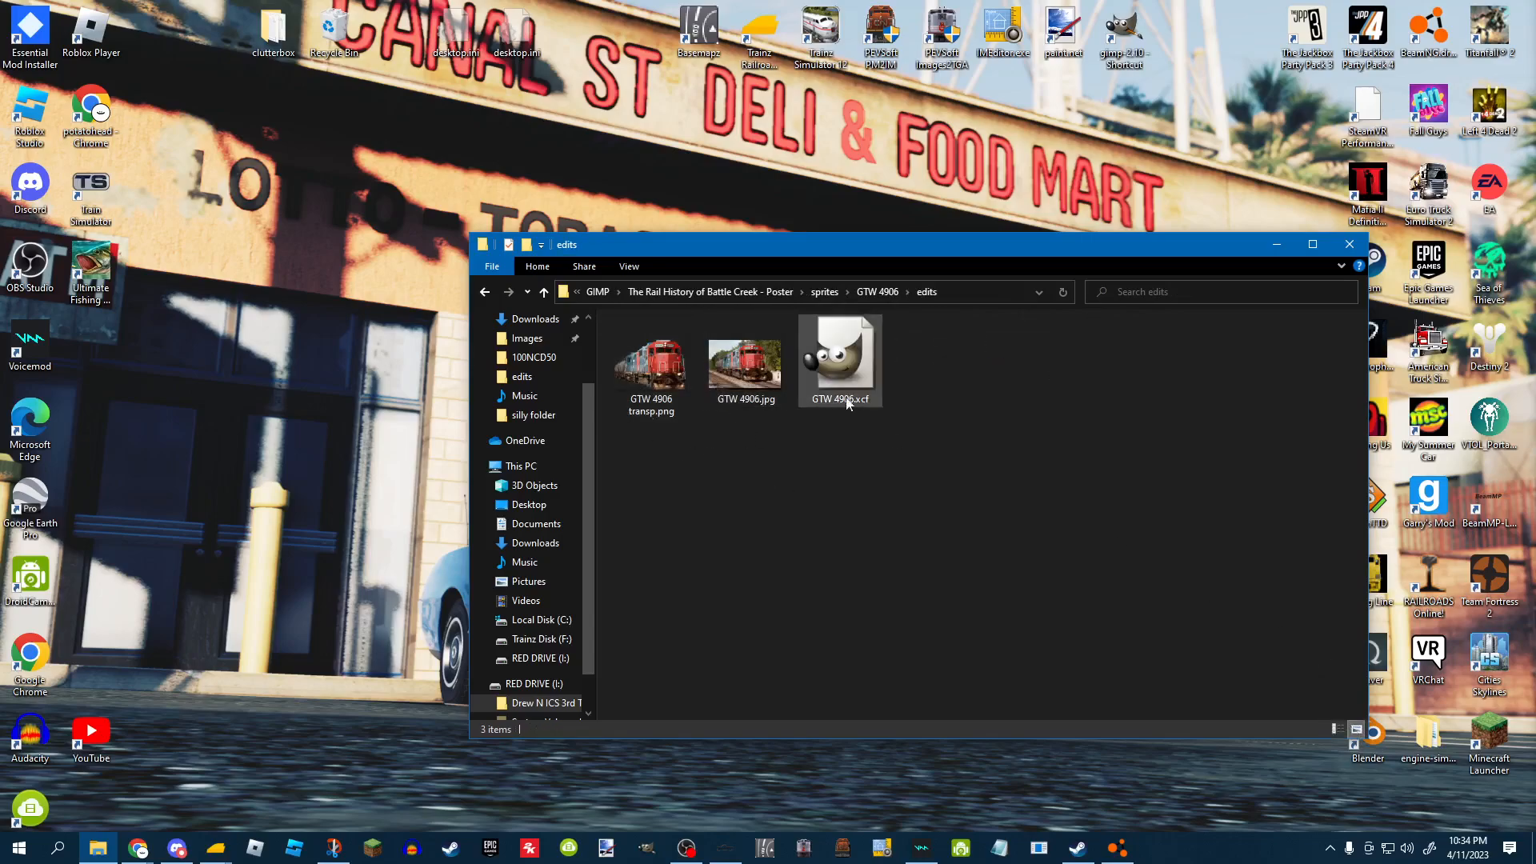
Browse the poster's background raw and edits folders in large icon view.
{"action": "left_click", "coordinate": [787, 293]}
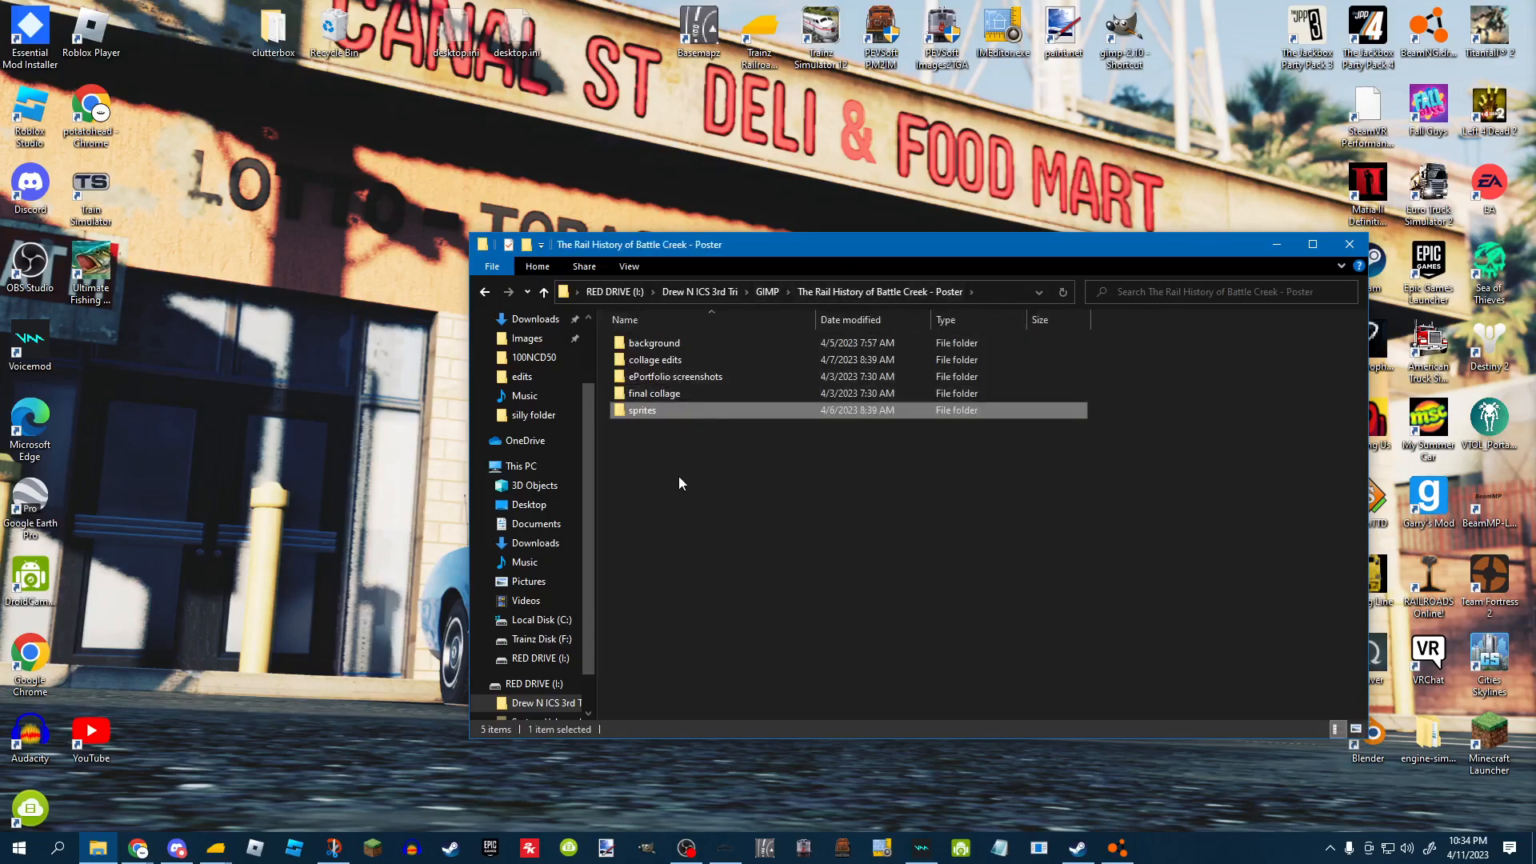
{"action": "double_click", "coordinate": [667, 345]}
{"action": "double_click", "coordinate": [664, 360]}
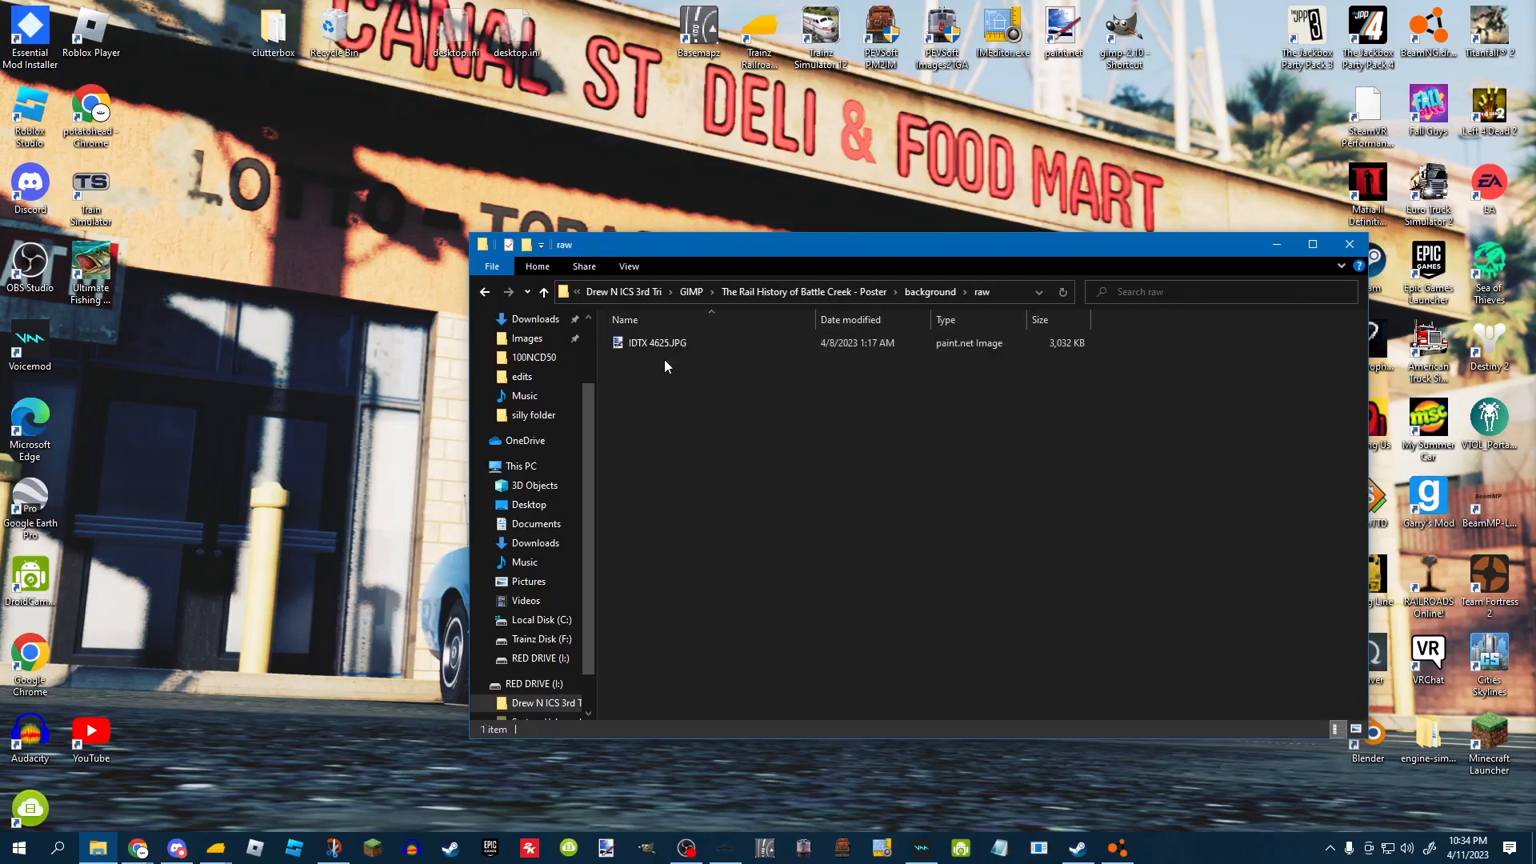
{"action": "left_click", "coordinate": [1356, 729]}
{"action": "left_click", "coordinate": [909, 293]}
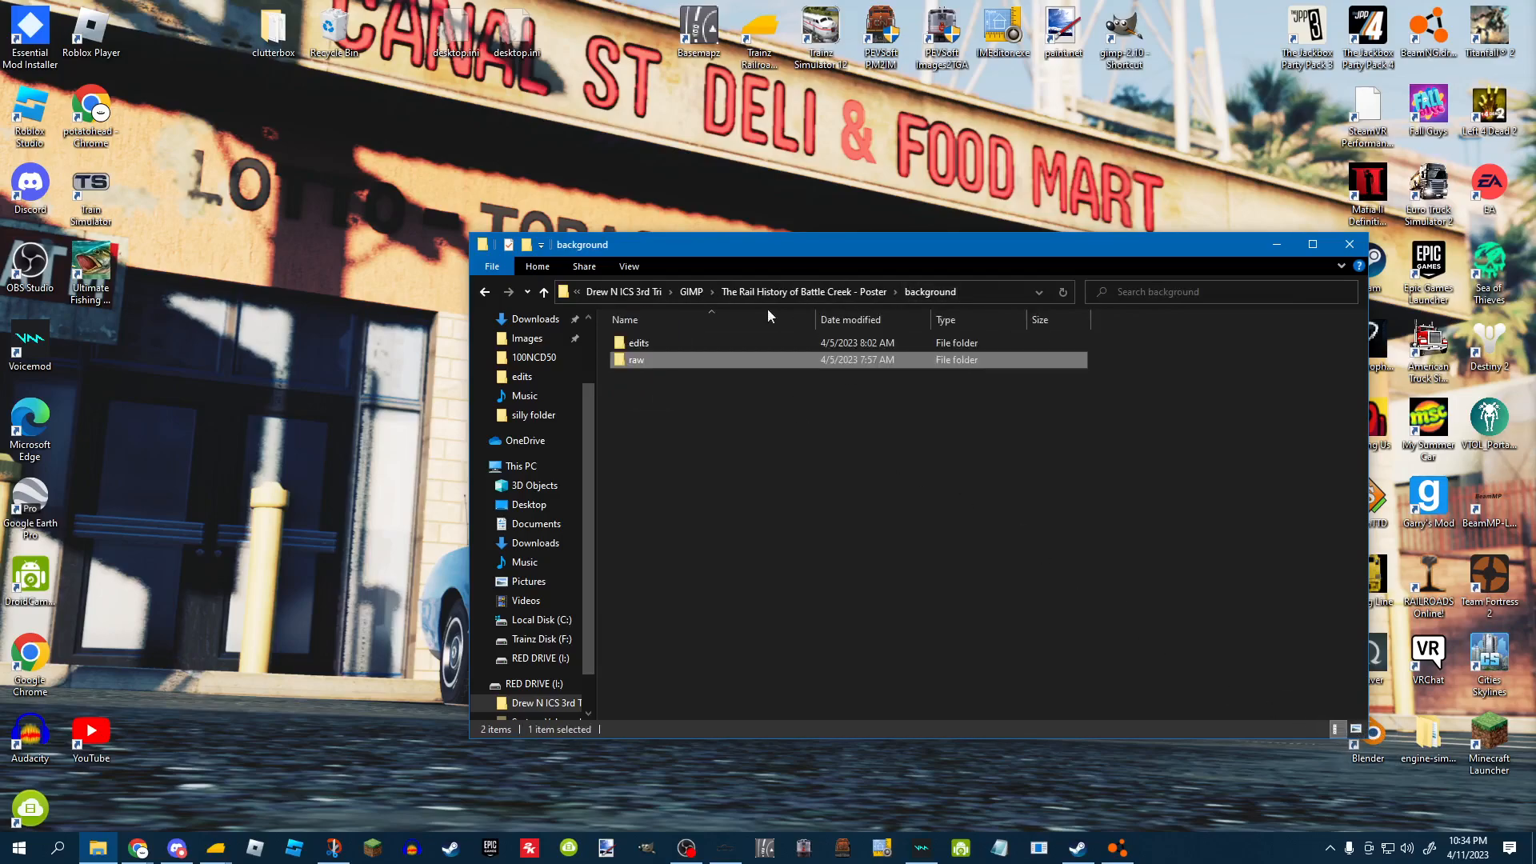
{"action": "double_click", "coordinate": [645, 344]}
{"action": "left_click", "coordinate": [1355, 729]}
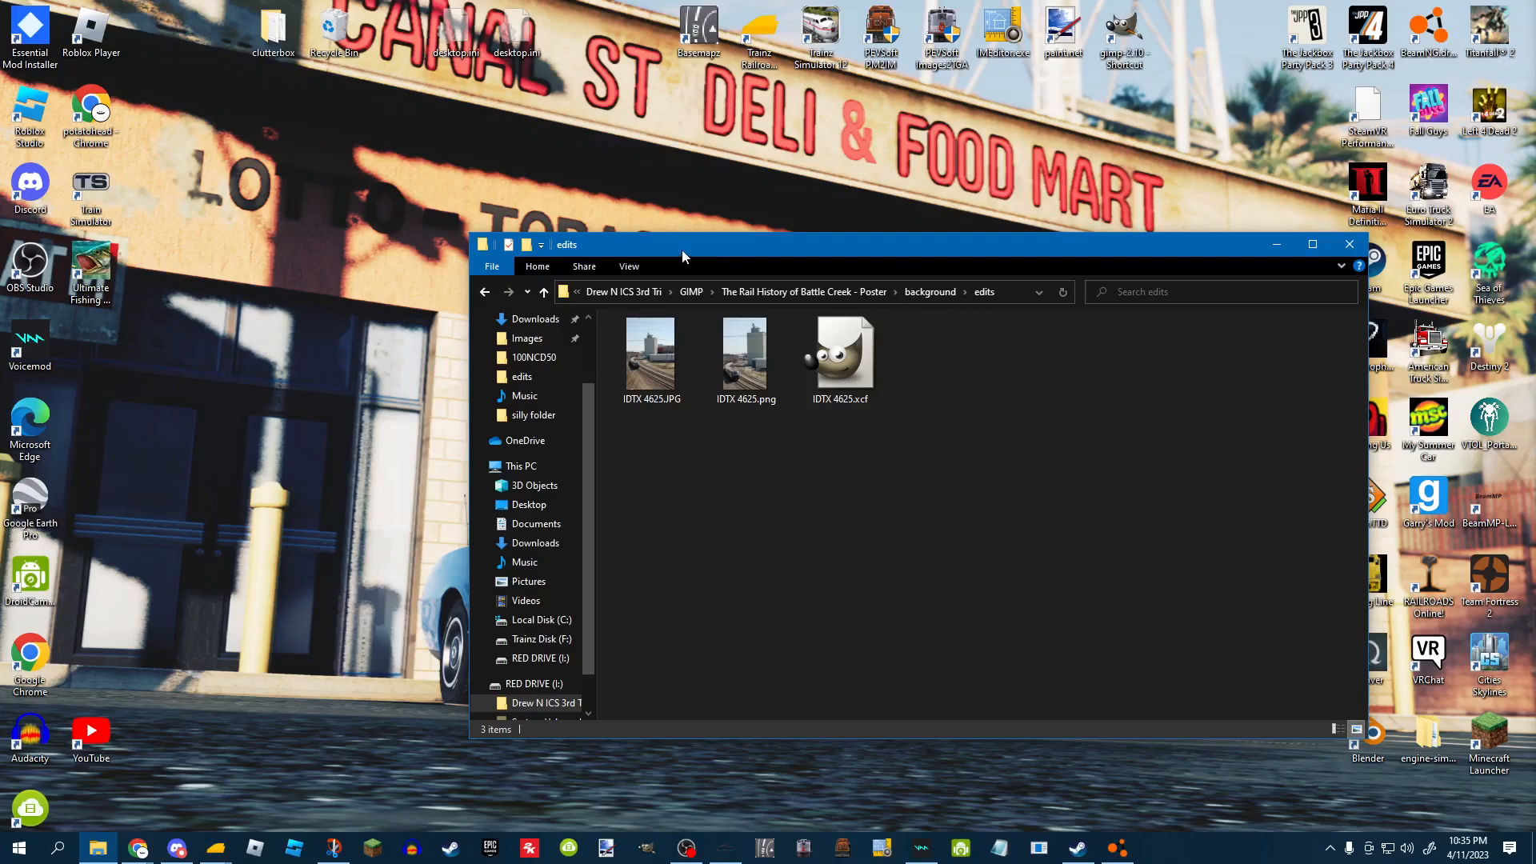
{"action": "left_click", "coordinate": [929, 292]}
{"action": "left_click", "coordinate": [837, 290]}
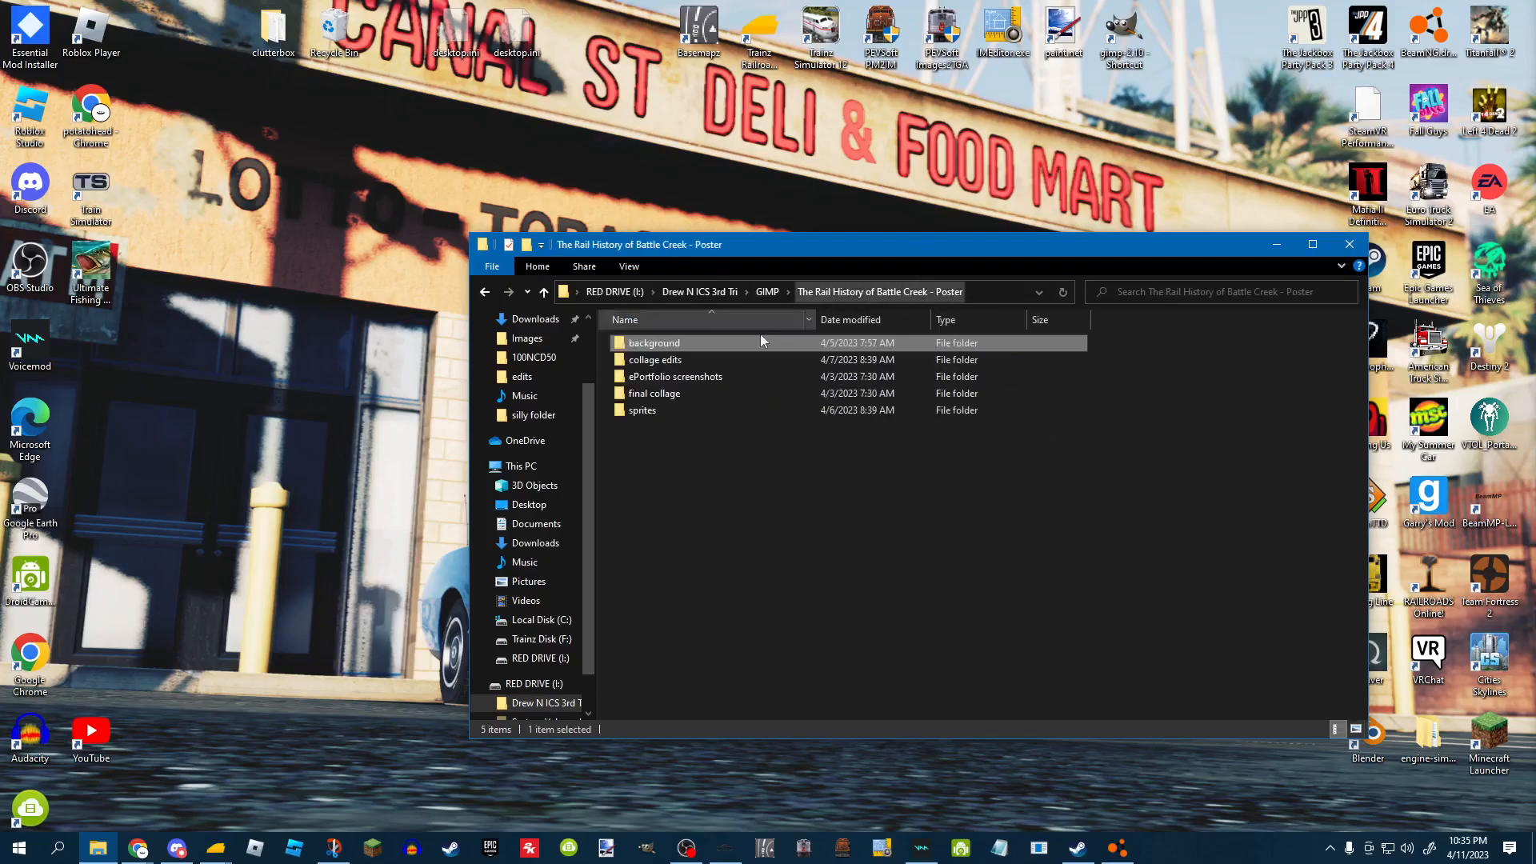
Open movie poster.xcf from the poster's collage edits folder in GIMP.
{"action": "left_click", "coordinate": [677, 366]}
{"action": "double_click", "coordinate": [677, 366]}
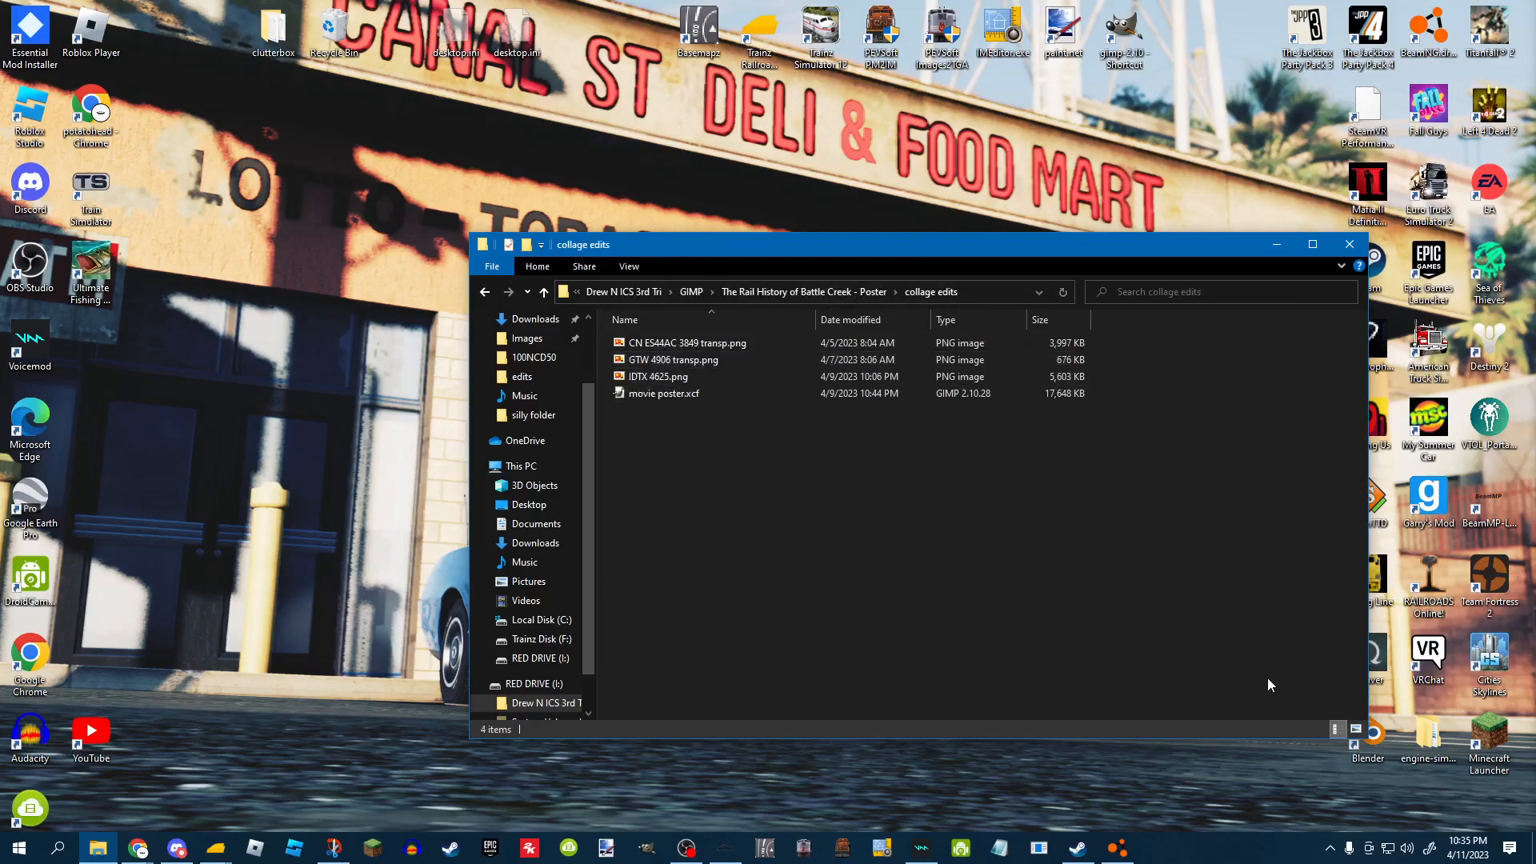
{"action": "left_click", "coordinate": [1357, 730]}
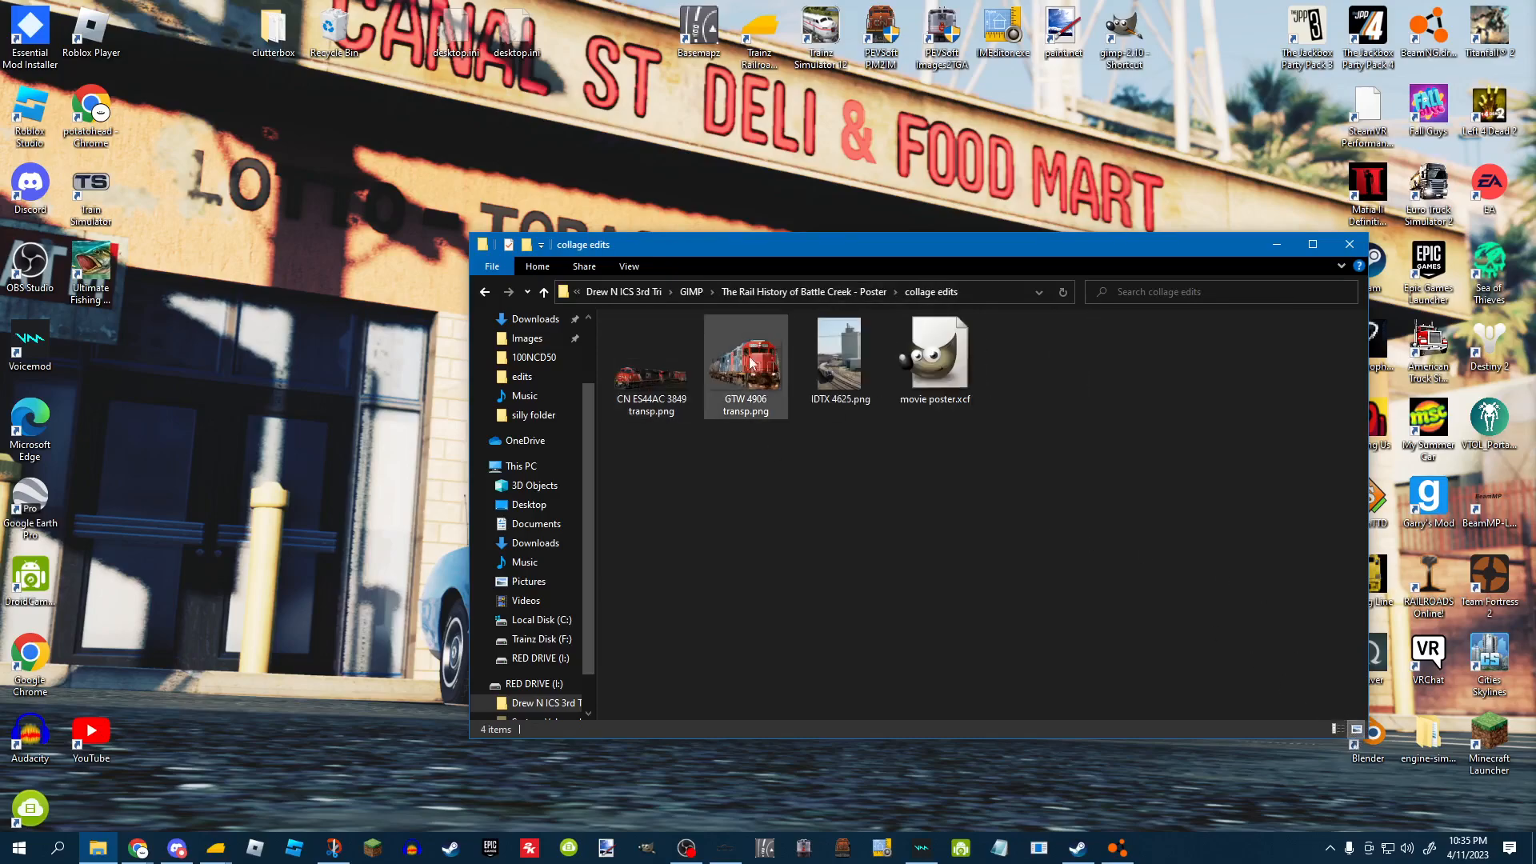
{"action": "left_click", "coordinate": [947, 381]}
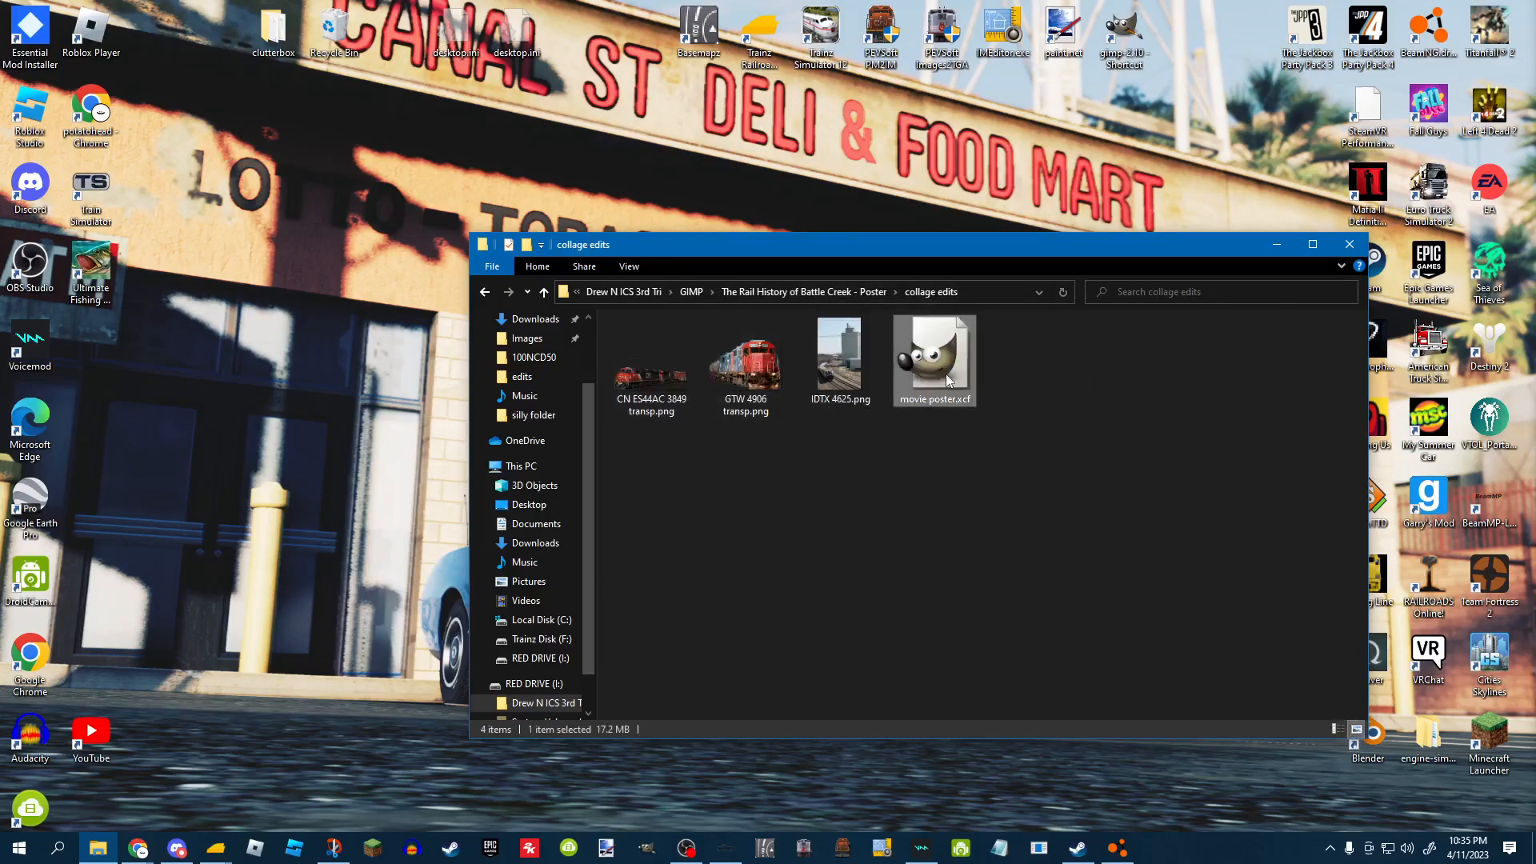
{"action": "double_click", "coordinate": [945, 377]}
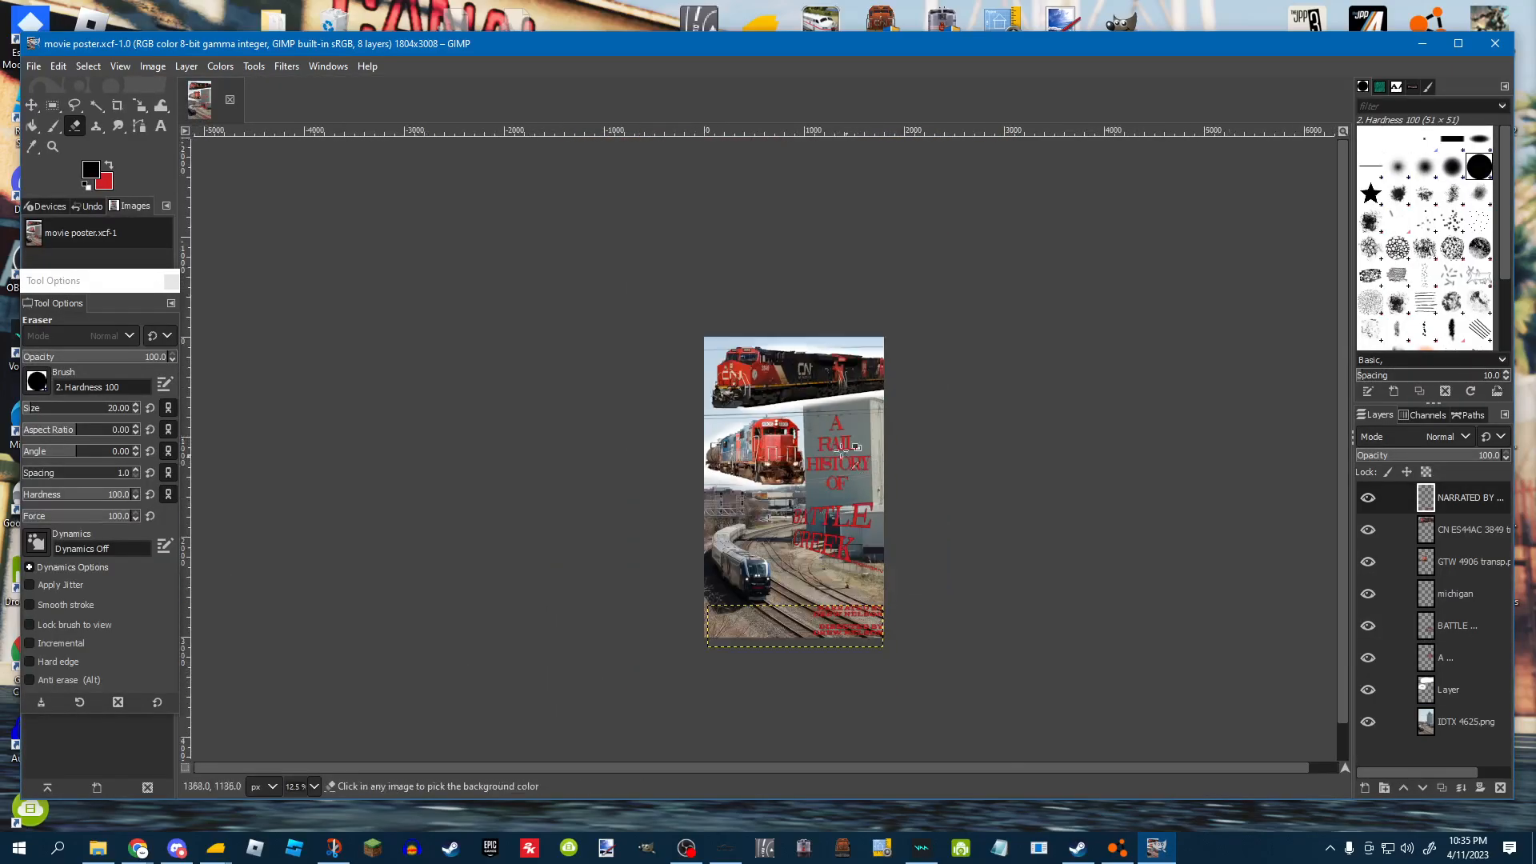
Zoom in to examine the poster composition, then close GIMP.
{"action": "scroll", "coordinate": [886, 592], "scroll_direction": "up", "scroll_amount": 1}
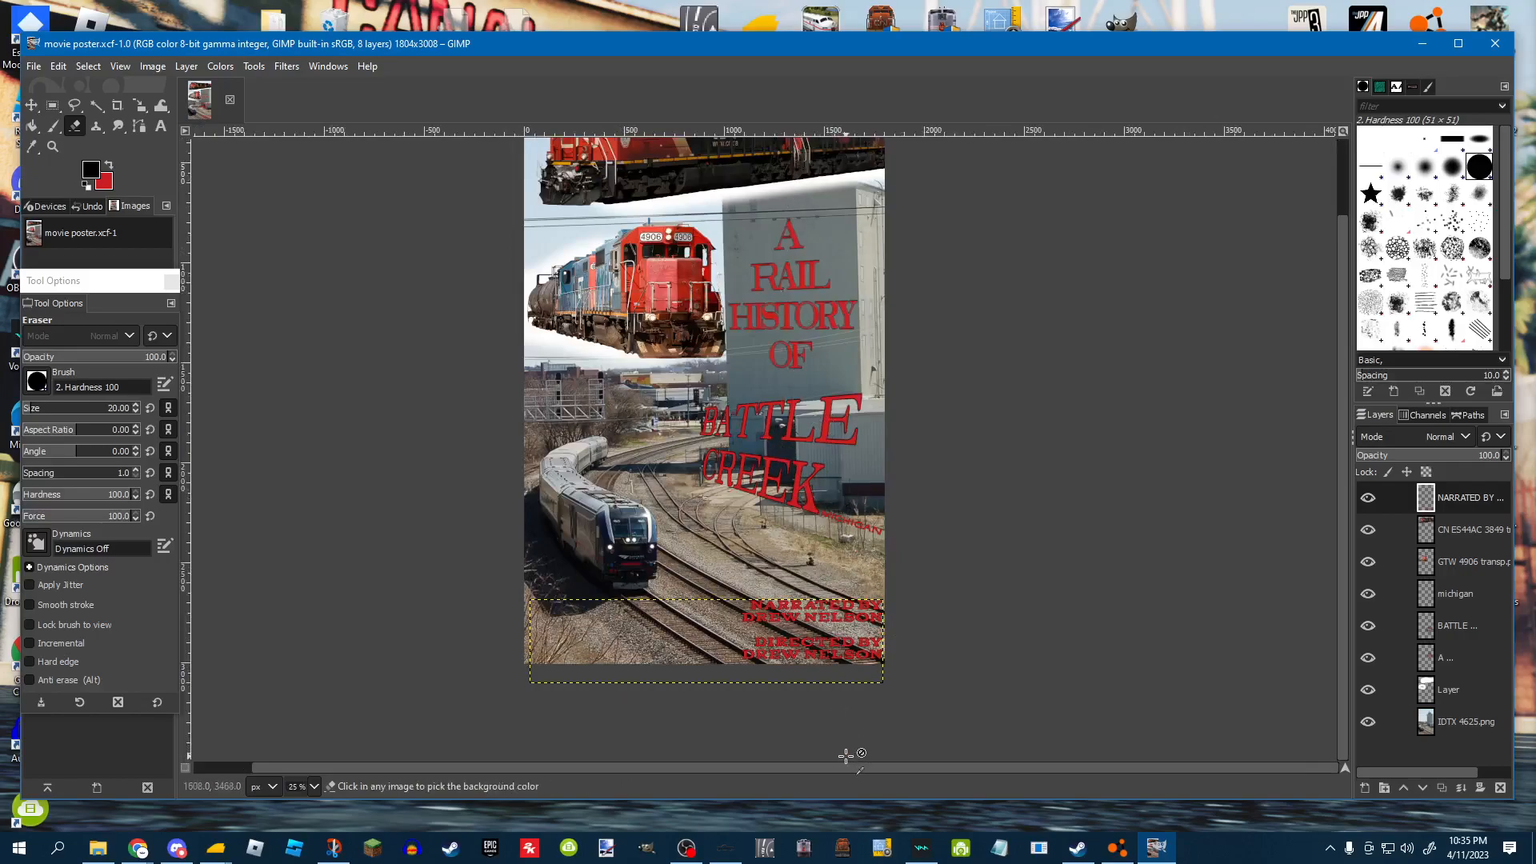
{"action": "scroll", "coordinate": [847, 679], "scroll_direction": "up", "scroll_amount": 1}
{"action": "scroll", "coordinate": [860, 695], "scroll_direction": "down", "scroll_amount": 1}
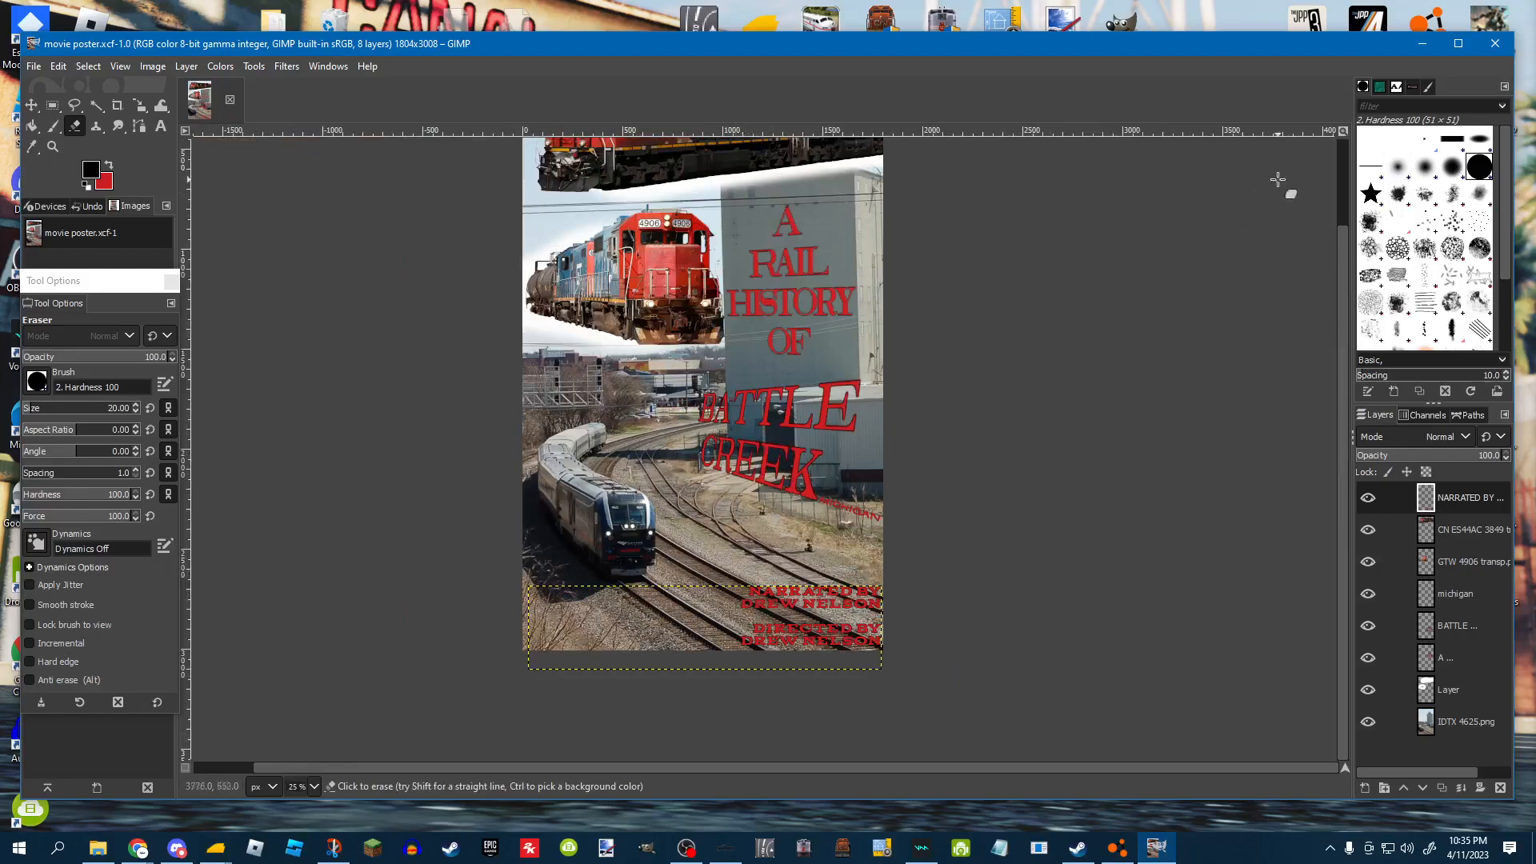
{"action": "left_click", "coordinate": [1495, 43]}
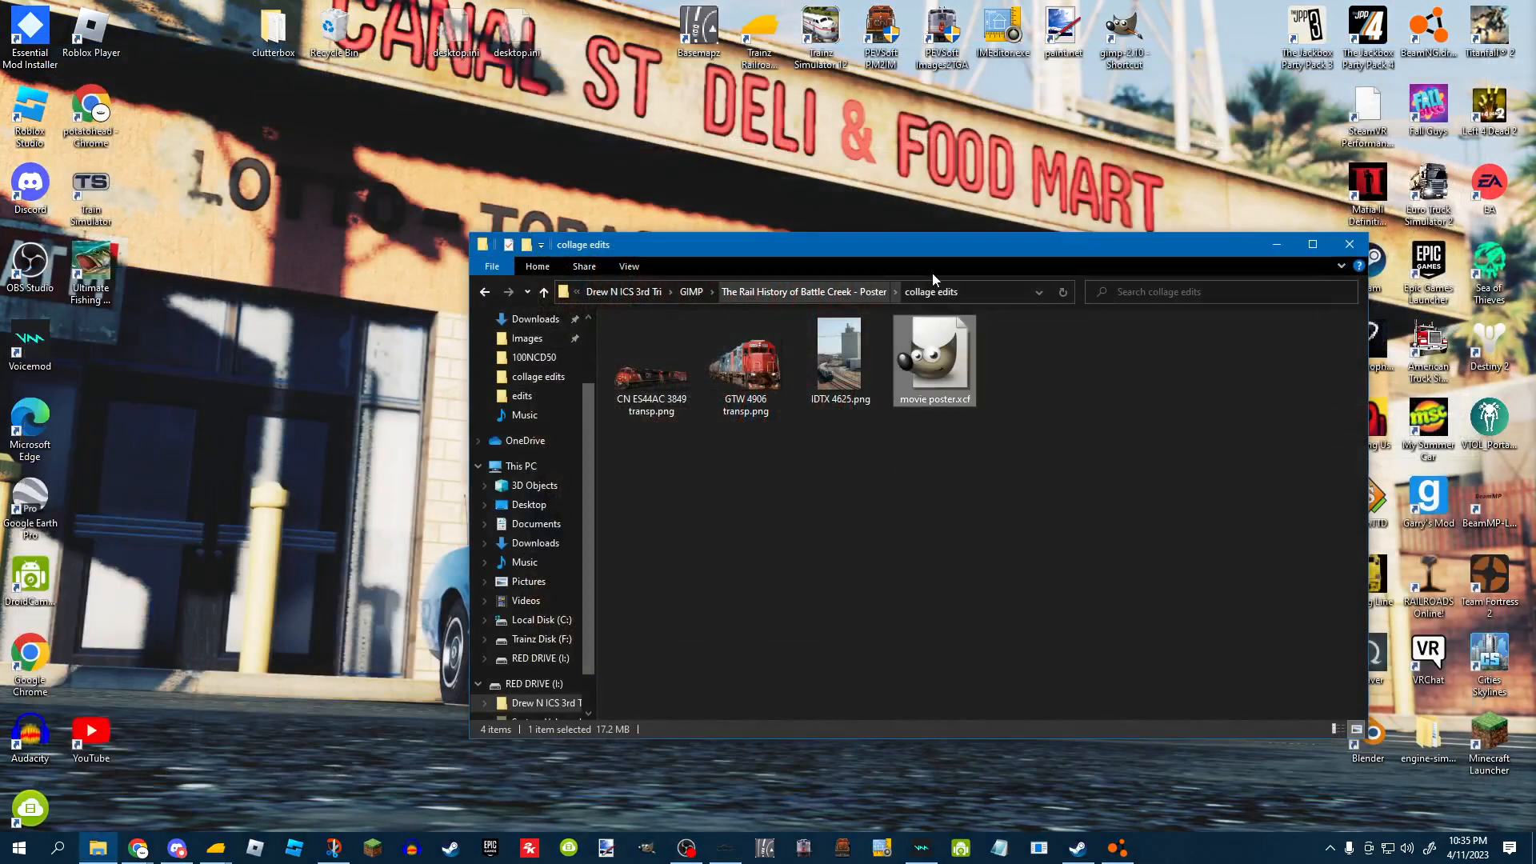
Permanently delete the edits and raw folders inside the final collage folder.
{"action": "left_click", "coordinate": [740, 293]}
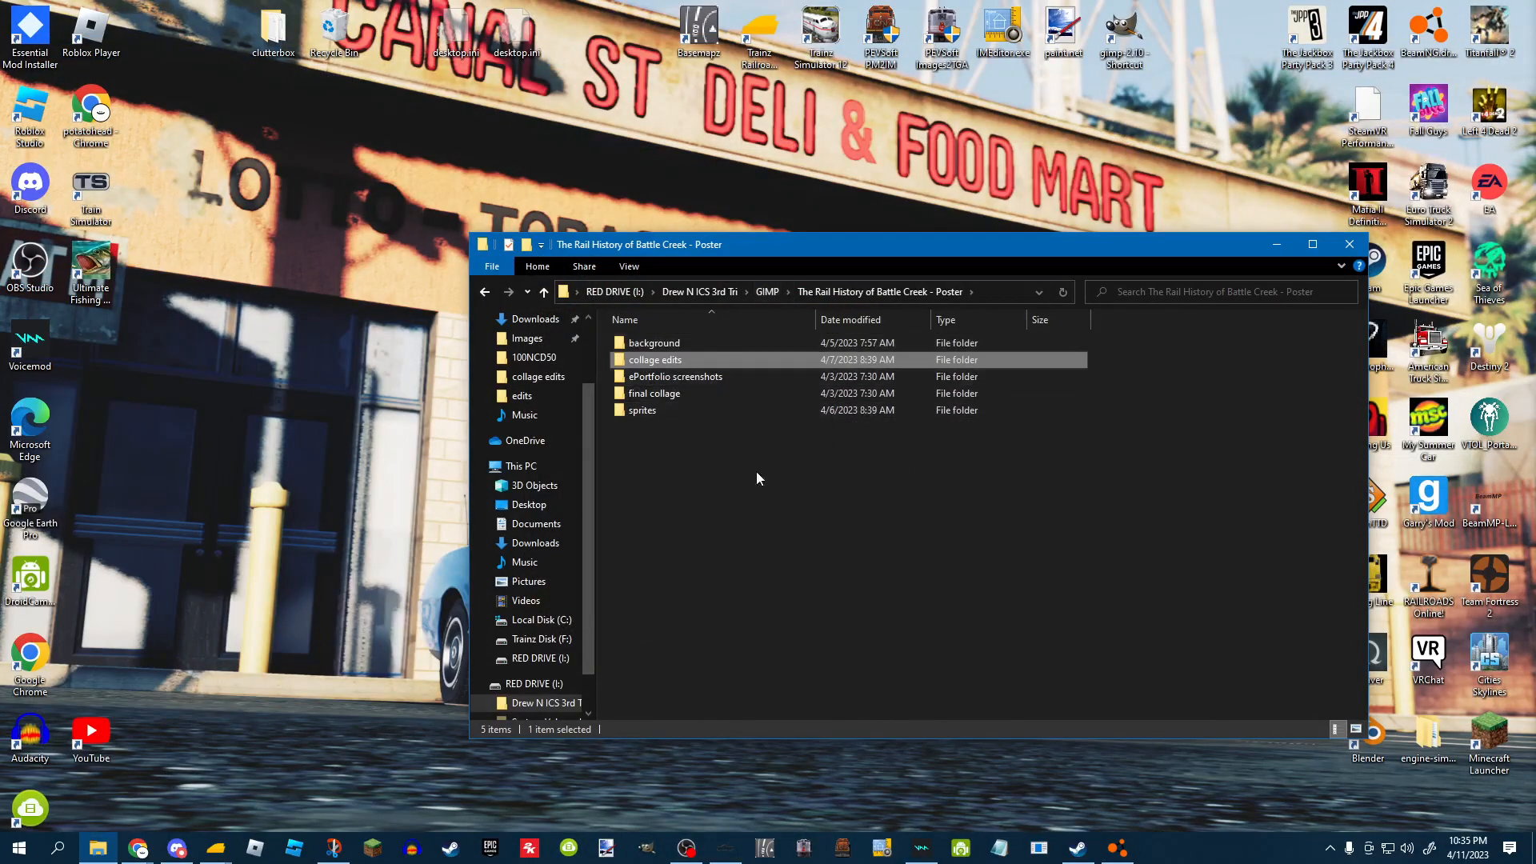
{"action": "double_click", "coordinate": [693, 393]}
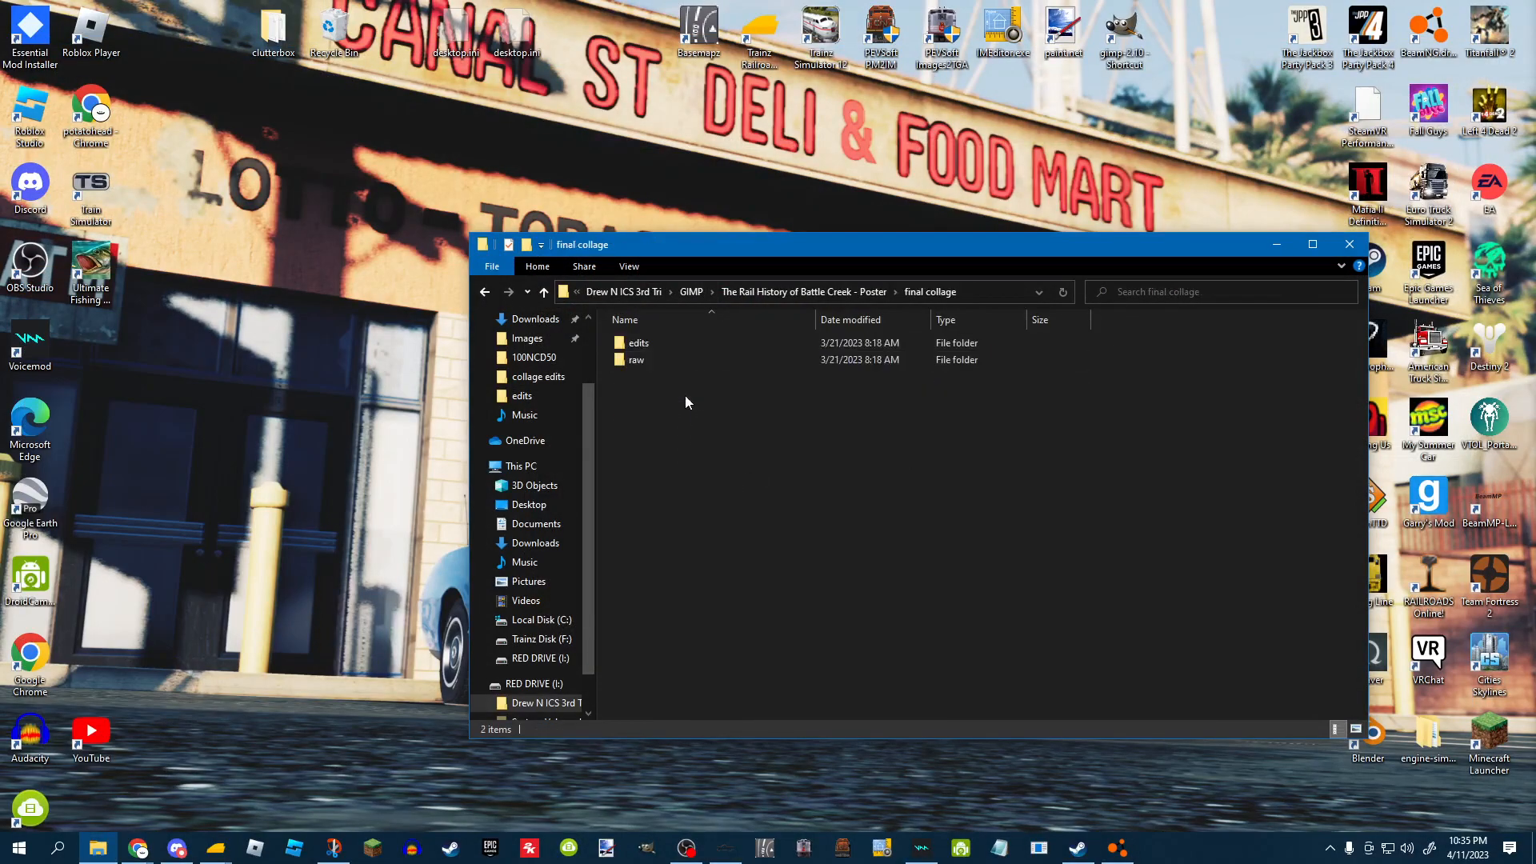
{"action": "left_click_drag", "start_coordinate": [662, 429], "coordinate": [665, 352]}
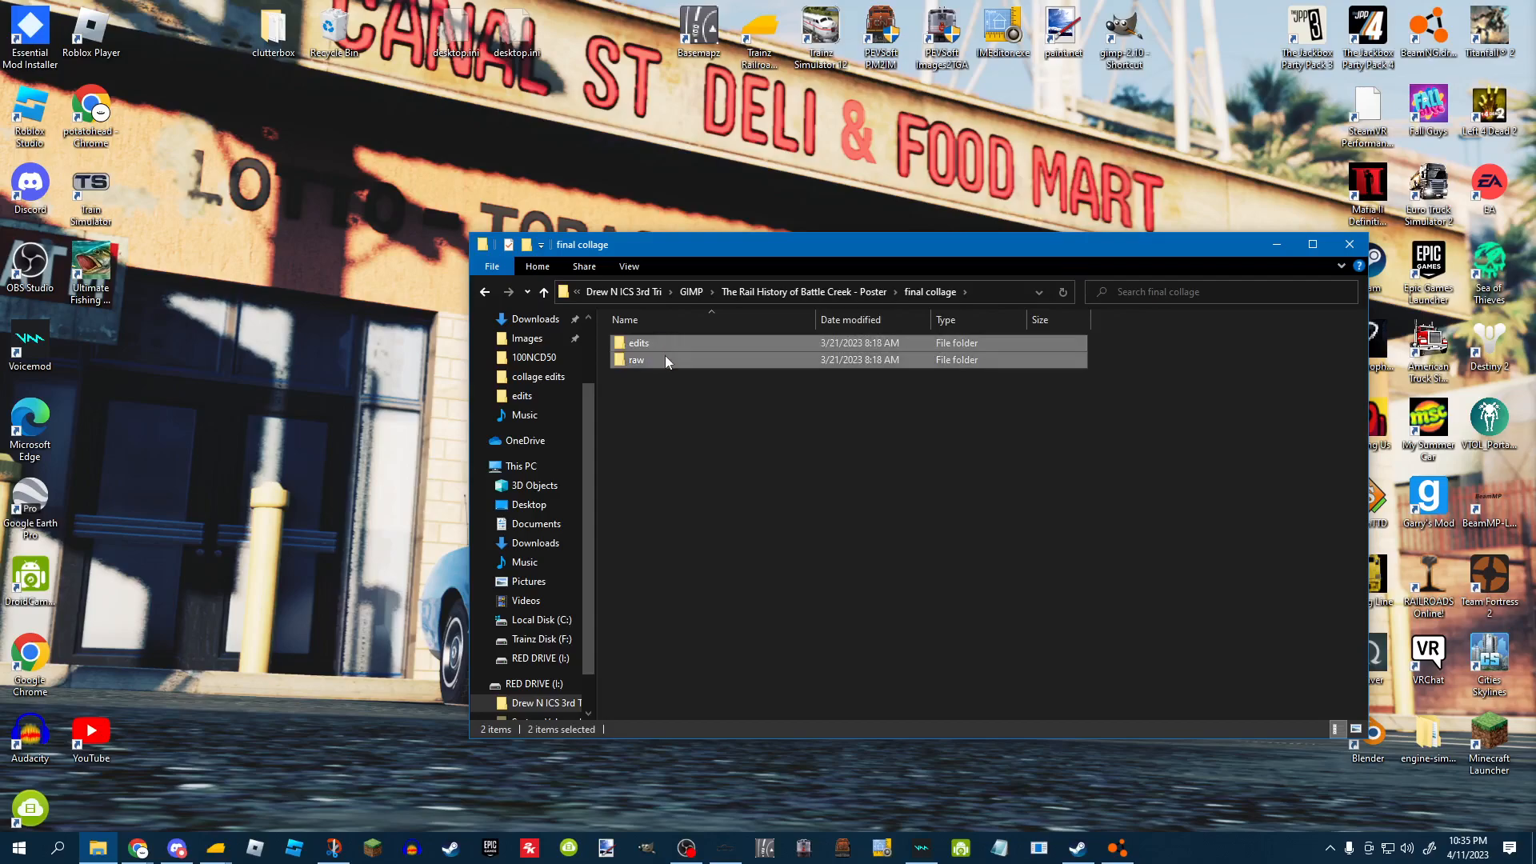
{"action": "right_click", "coordinate": [665, 355]}
{"action": "left_click", "coordinate": [705, 646]}
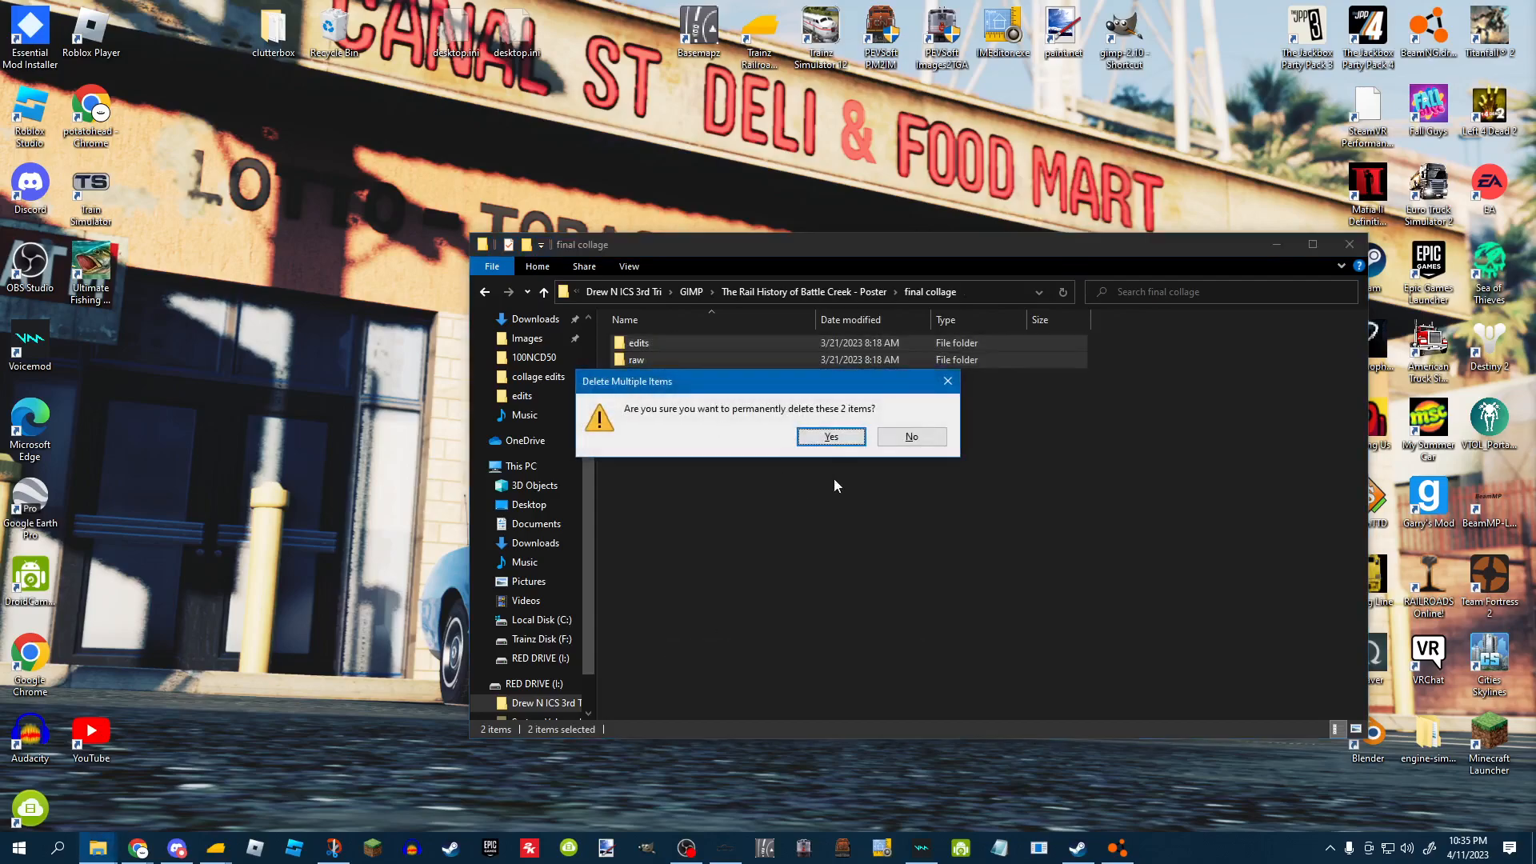
{"action": "left_click", "coordinate": [831, 436]}
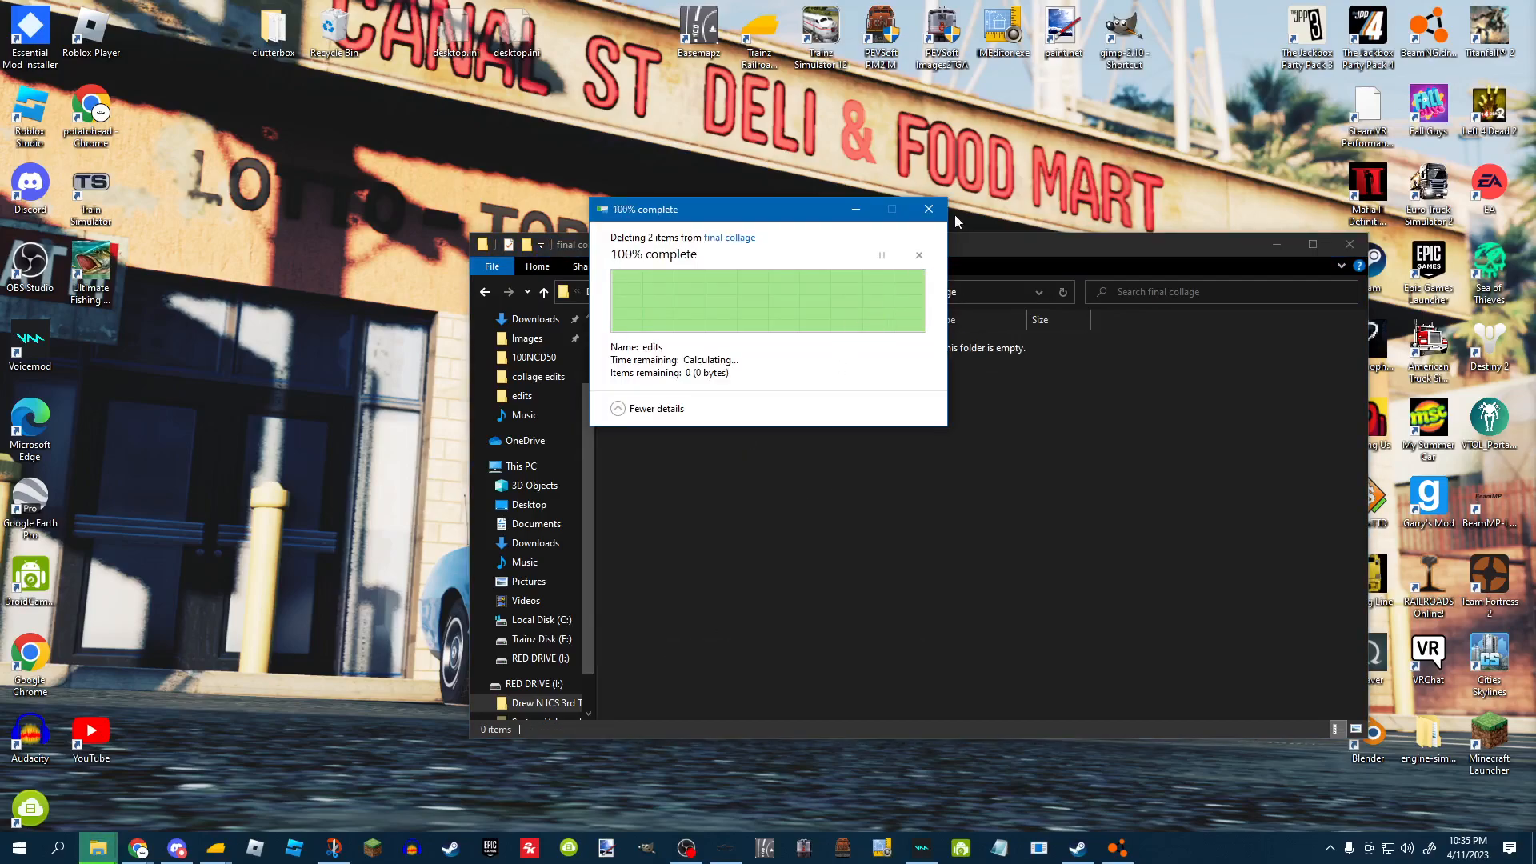
{"action": "left_click", "coordinate": [872, 293]}
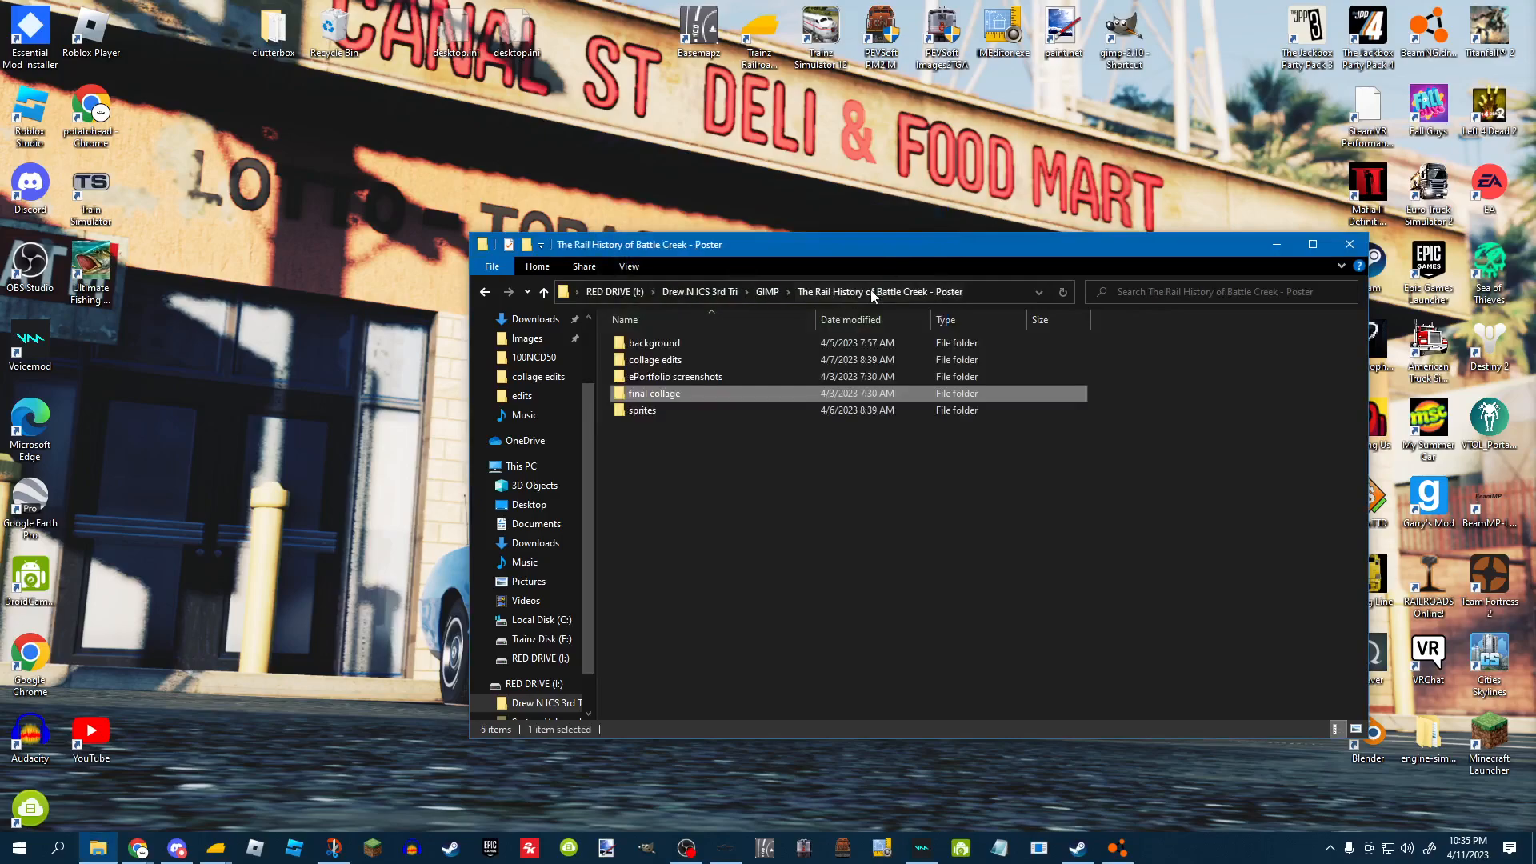
{"action": "left_click", "coordinate": [670, 448]}
{"action": "mouse_move", "coordinate": [677, 410]}
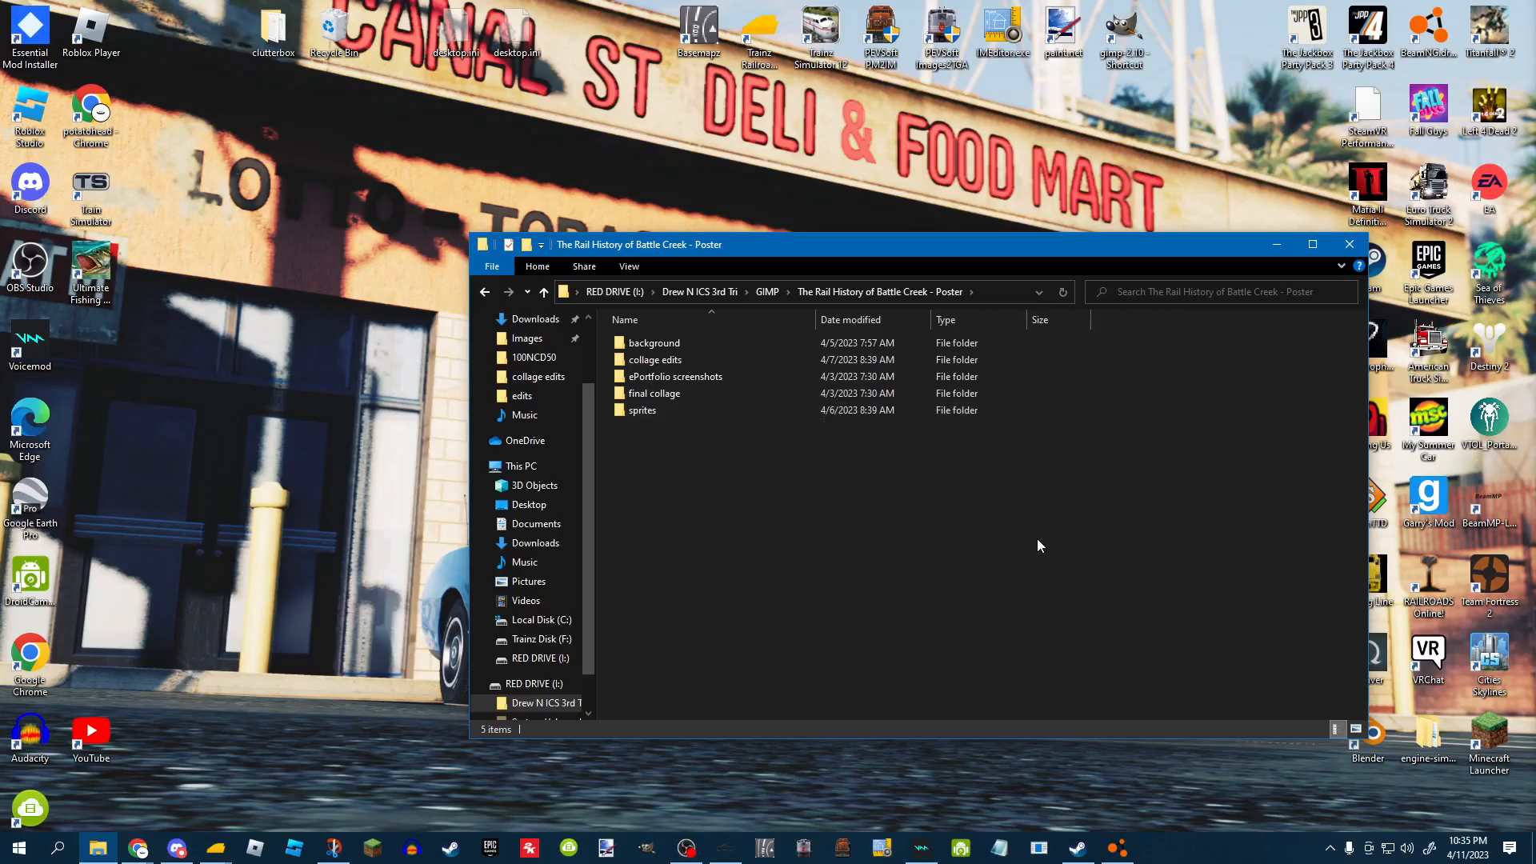
{"action": "left_click", "coordinate": [1343, 246]}
{"action": "left_click_drag", "start_coordinate": [1535, 206], "coordinate": [666, 138]}
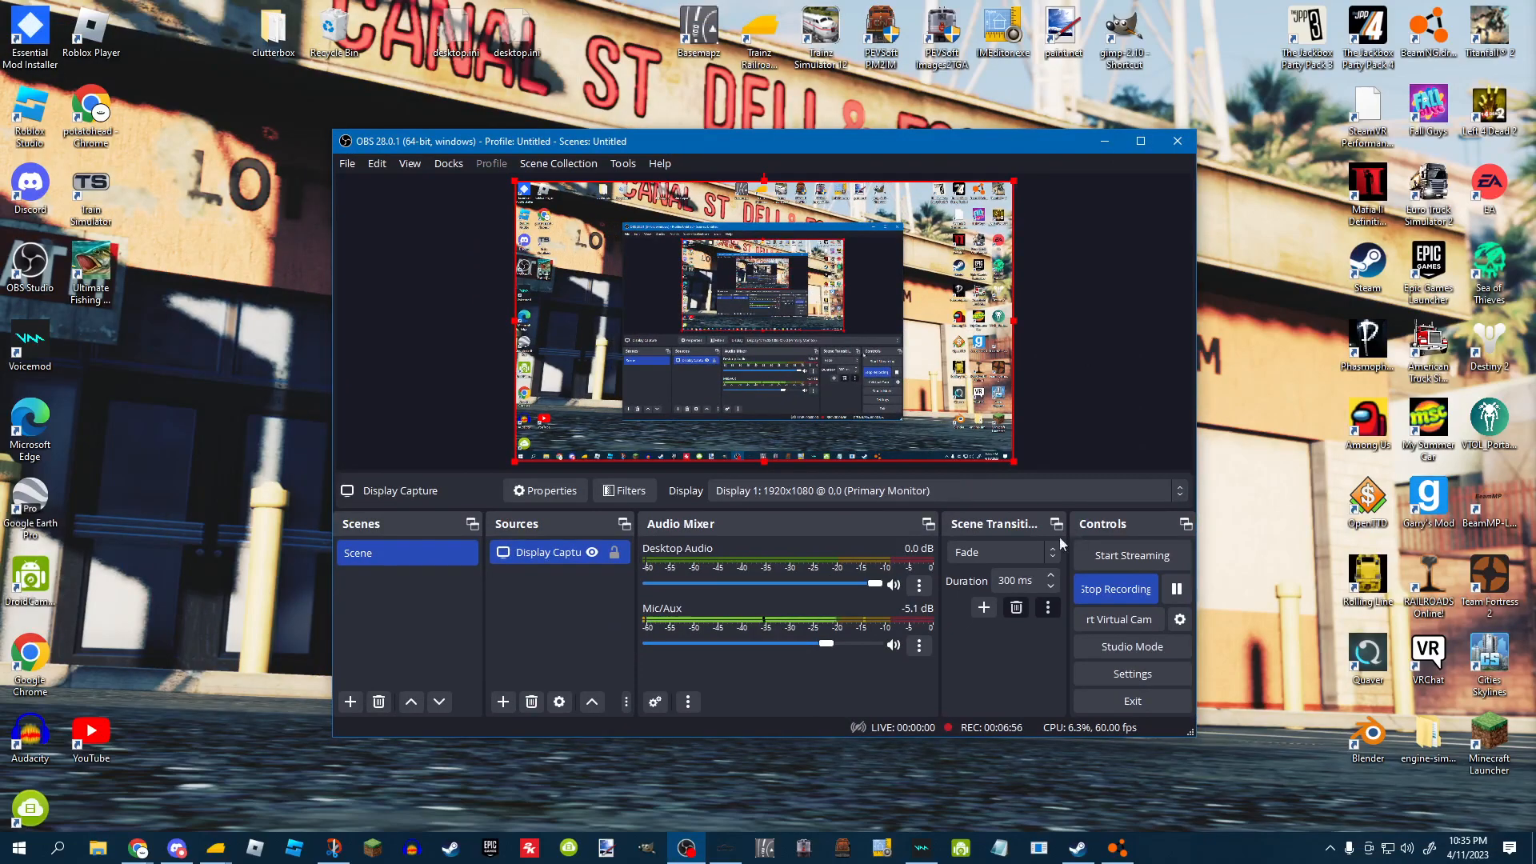